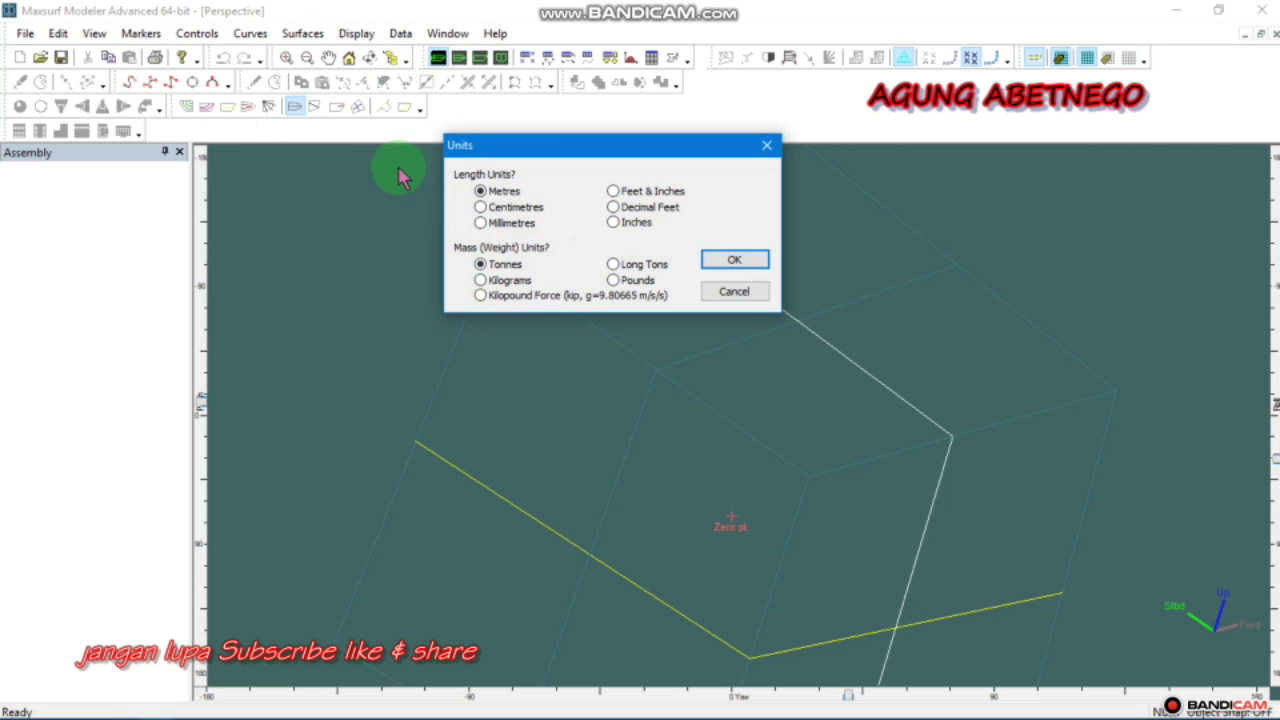
Set the design units to metres and tonnes, and set the display precision to High
left_click(727, 262)
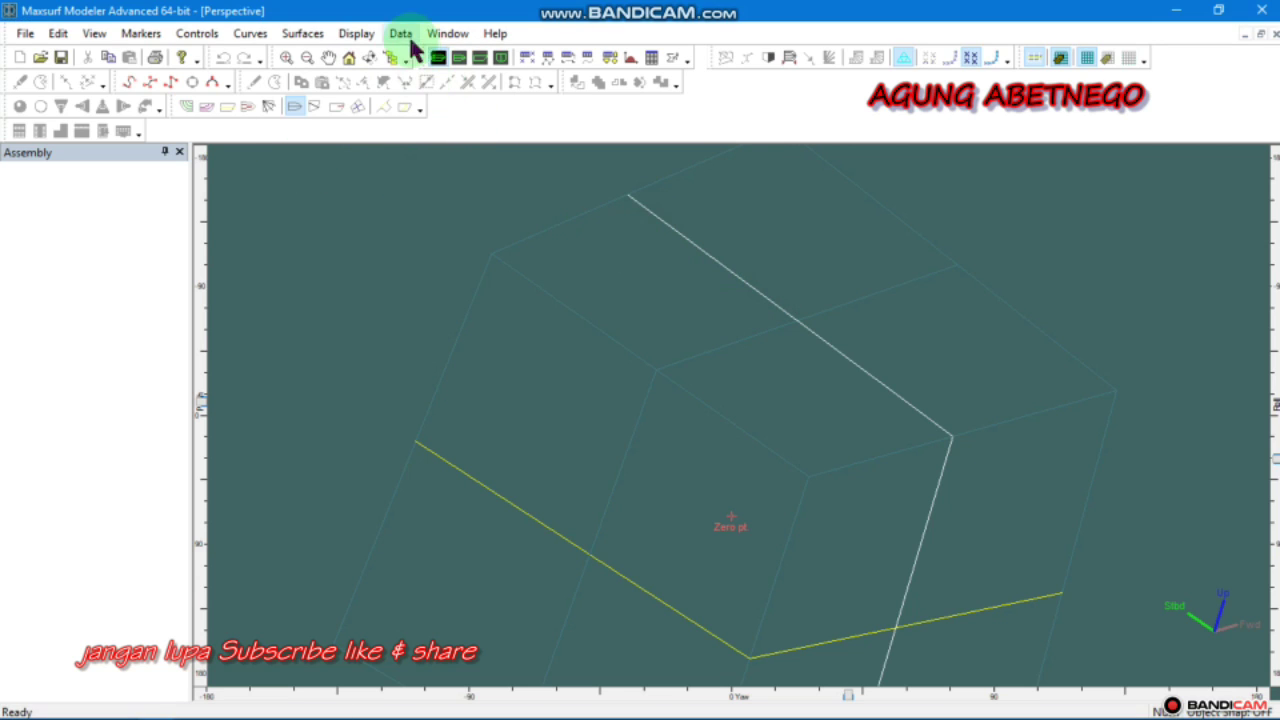
left_click(357, 34)
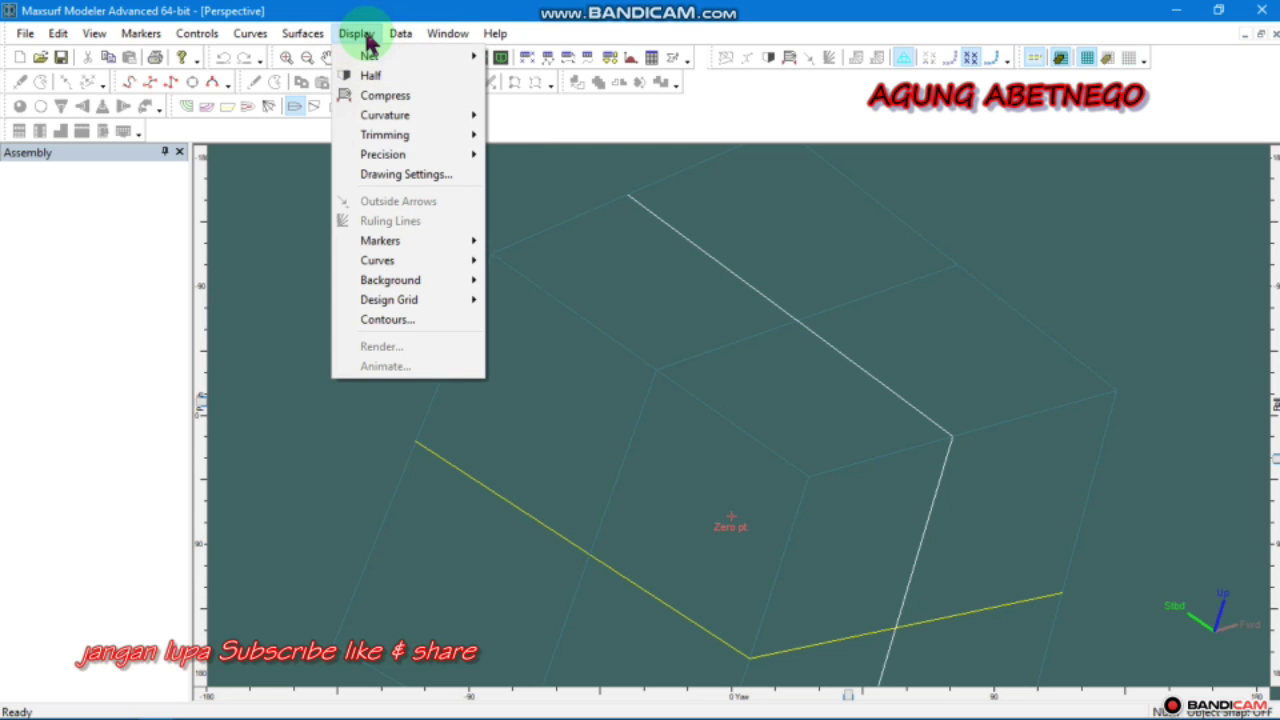
mouse_move(402, 154)
left_click(533, 215)
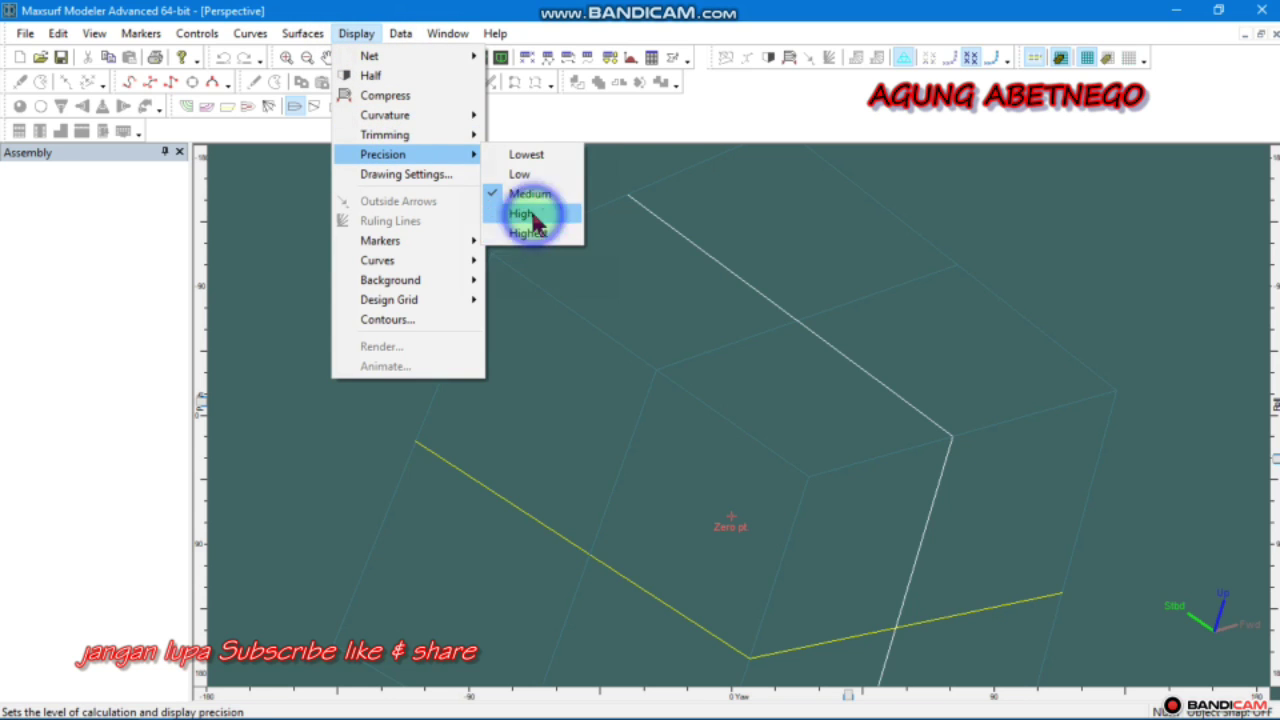
left_click(533, 218)
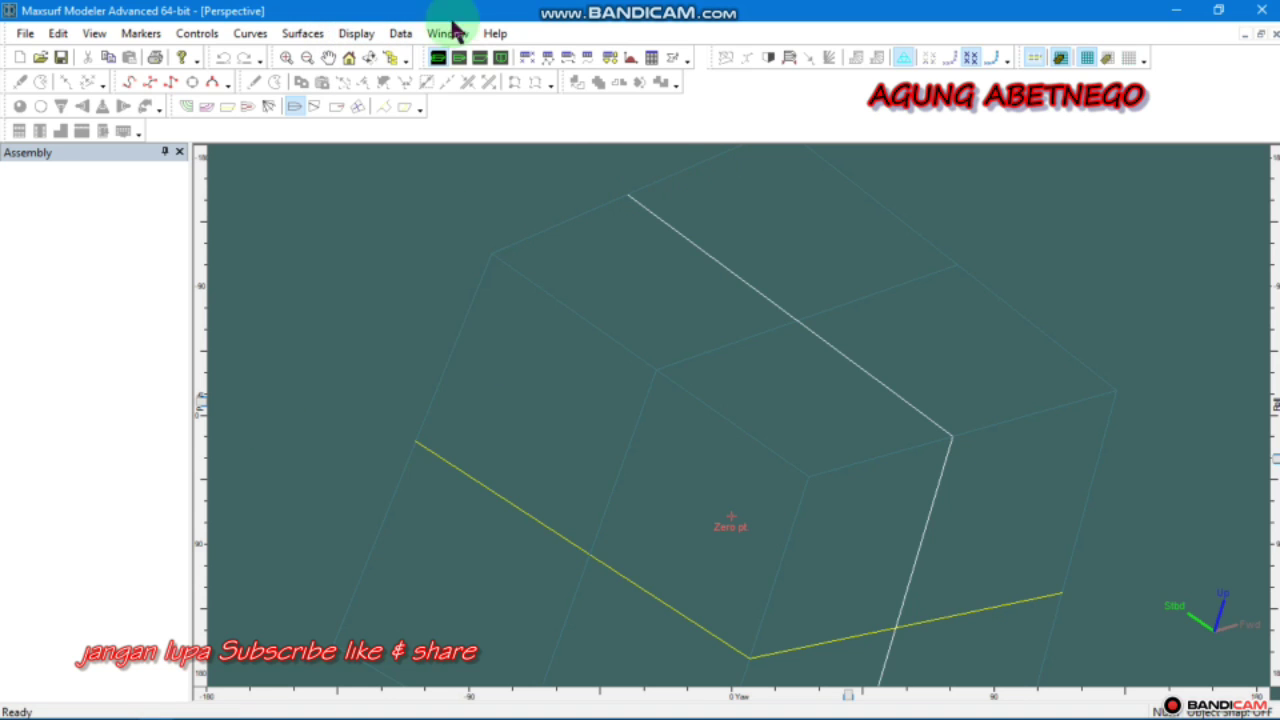
Add a Buttock plane surface to the design in the Profile view
left_click(480, 58)
scroll(687, 312, "down", 8)
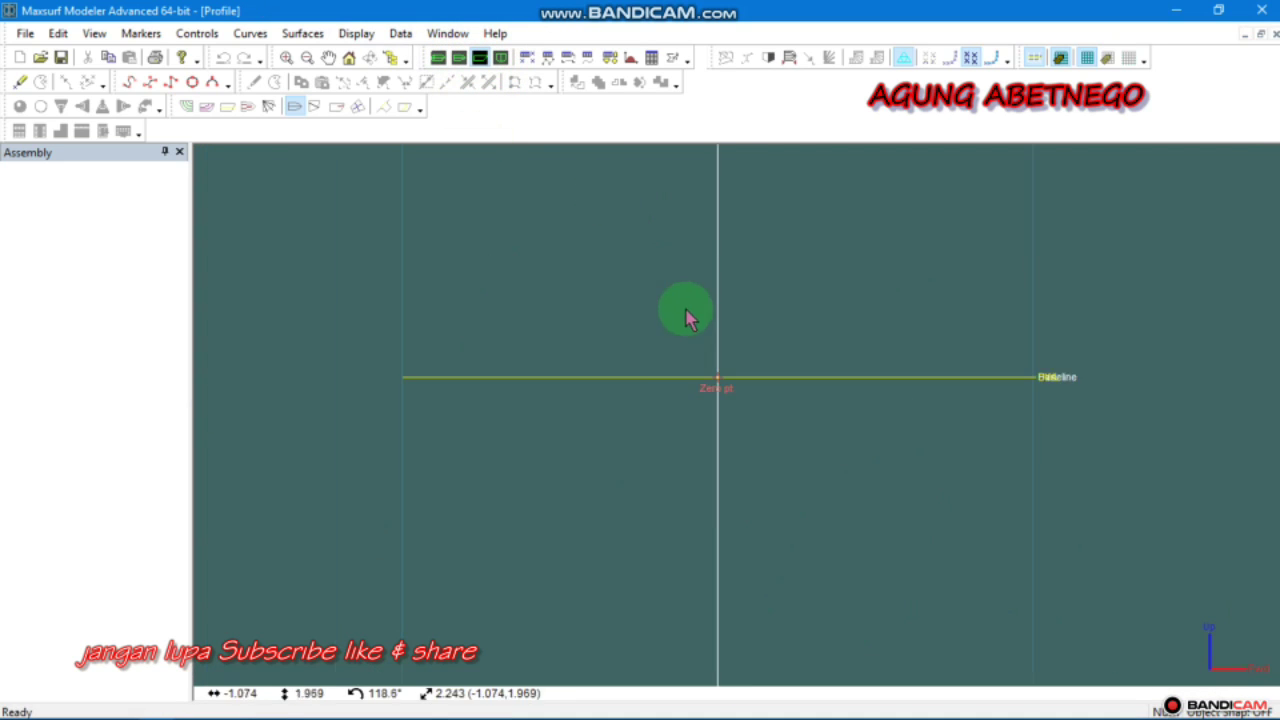
left_click(302, 34)
mouse_move(320, 78)
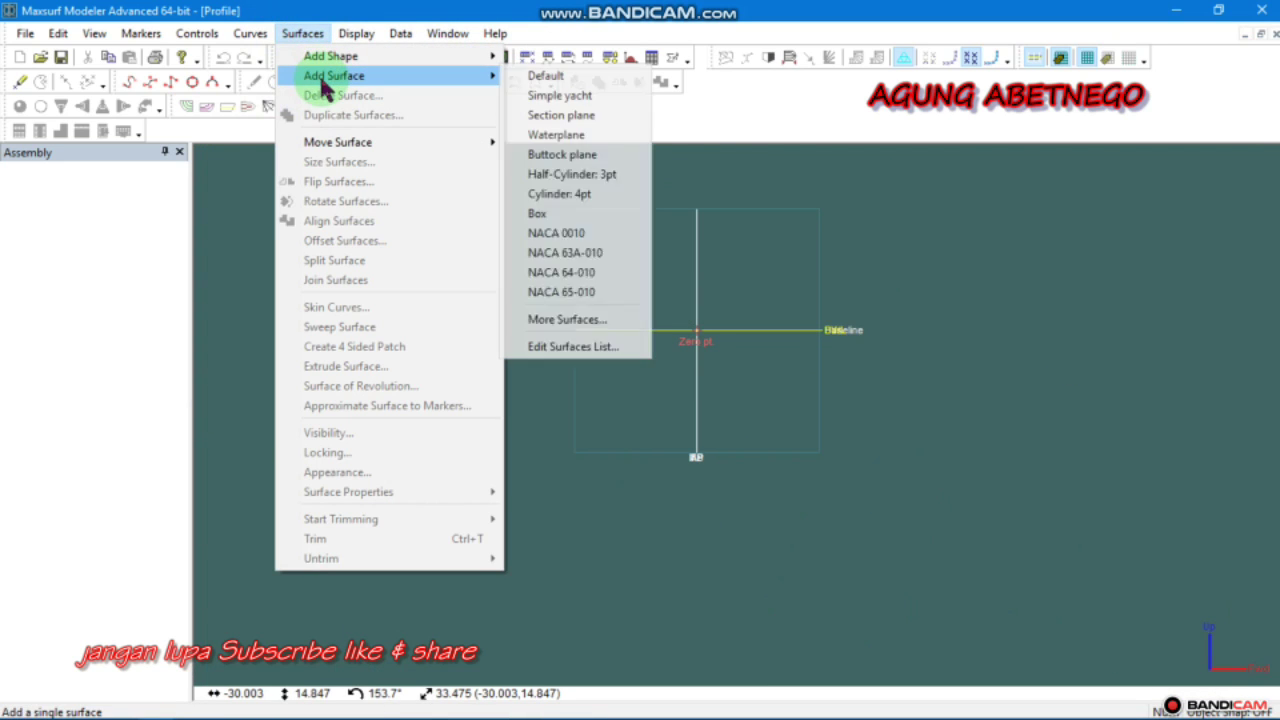
left_click(588, 155)
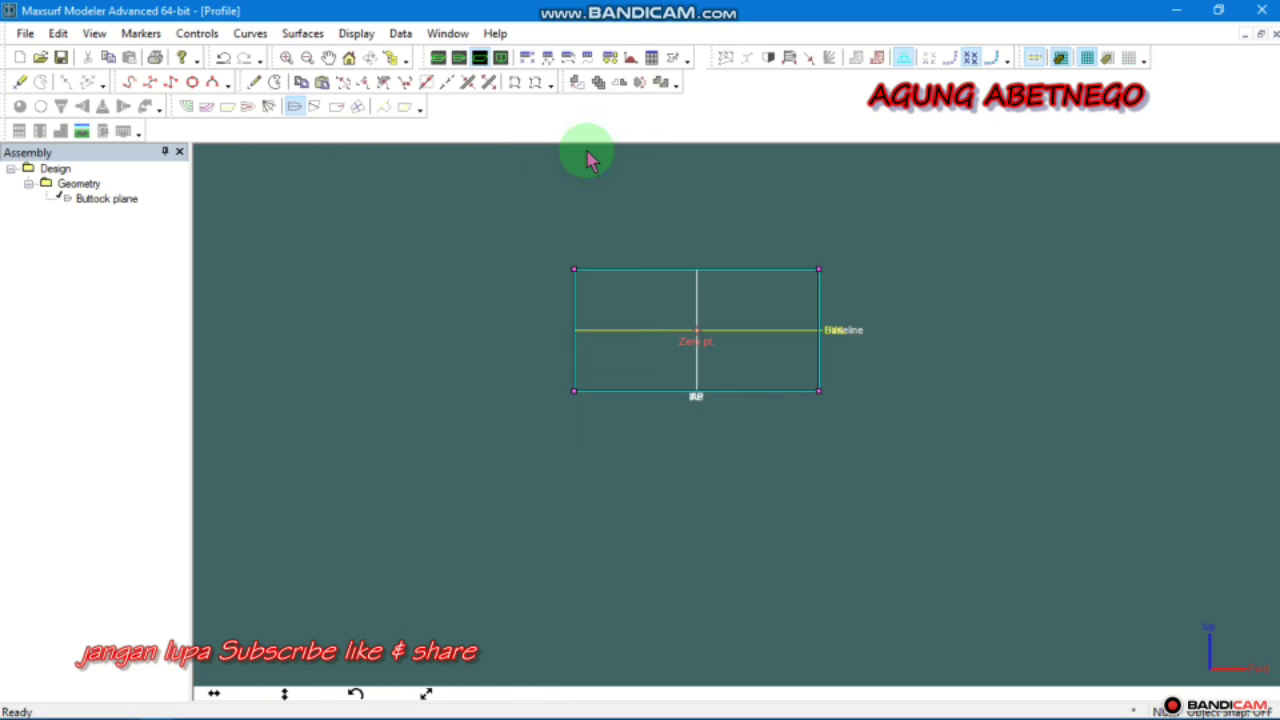
Set the height of the surface's lower control points to 0 m
middle_click_drag(699, 295, 702, 332)
left_click_drag(935, 228, 522, 484)
left_click_drag(966, 337, 468, 563)
left_click(200, 34)
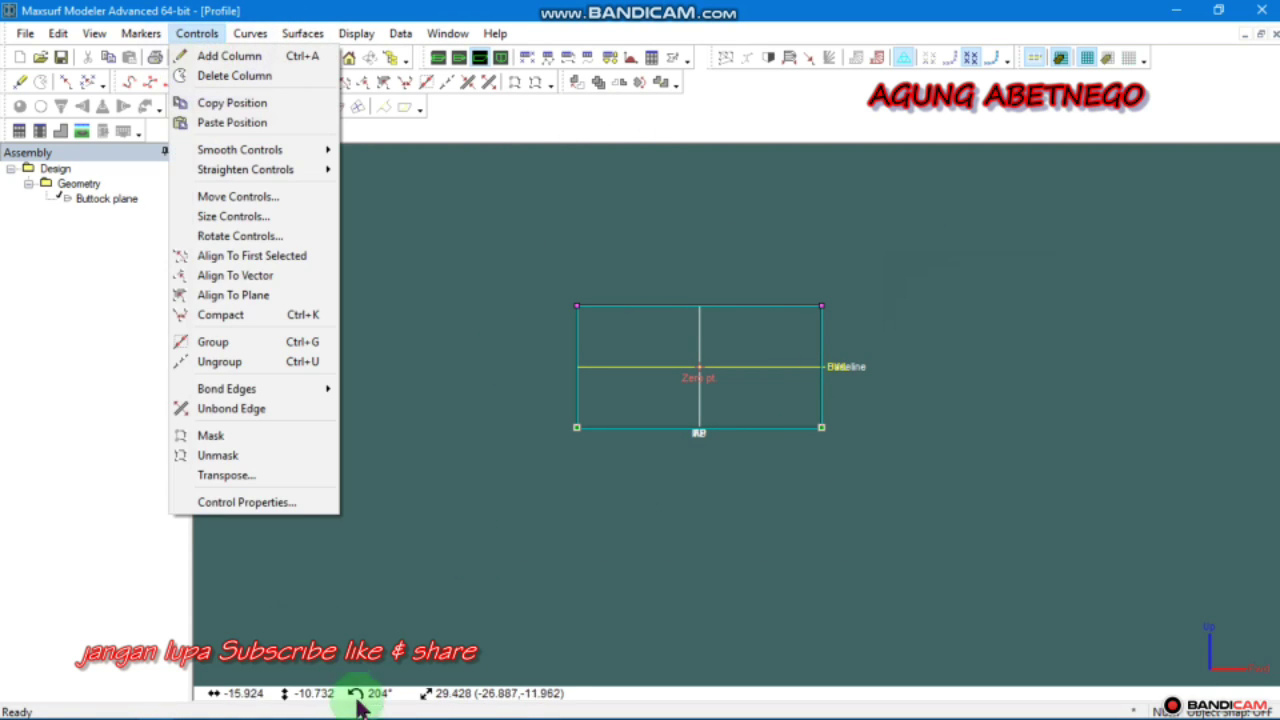
left_click(243, 503)
left_click_drag(690, 386, 560, 409)
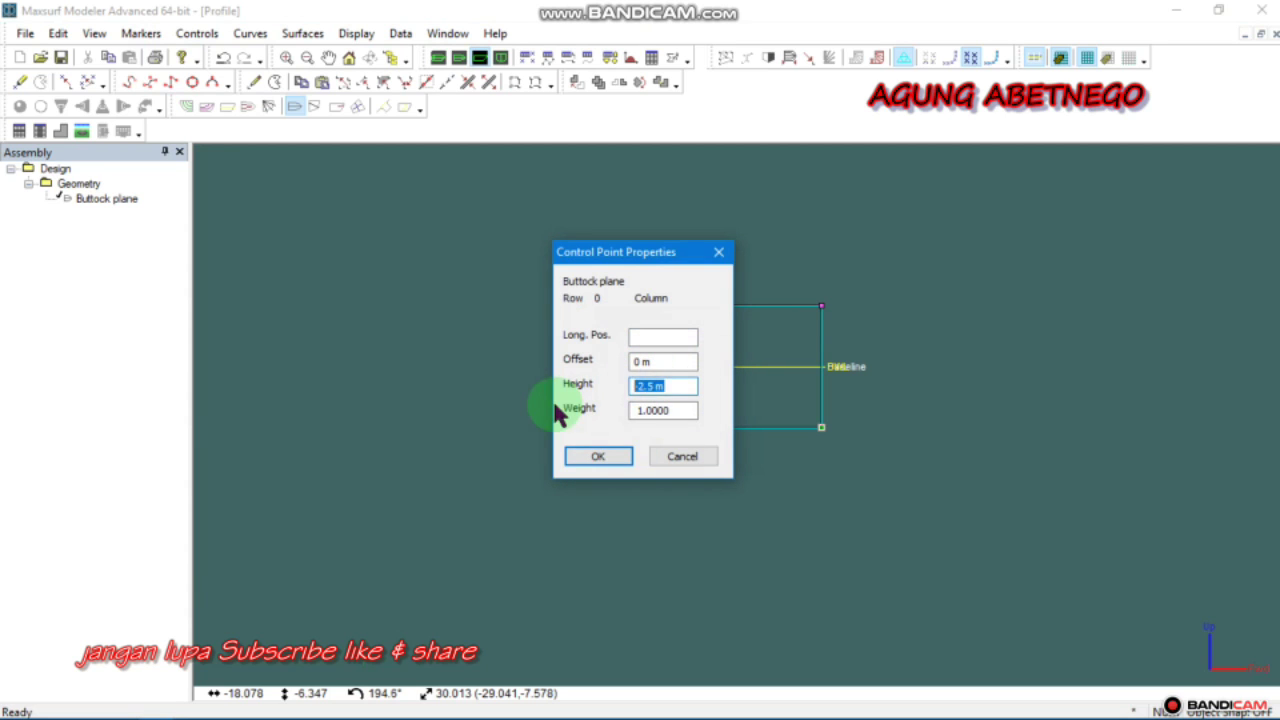
type("0")
left_click(592, 460)
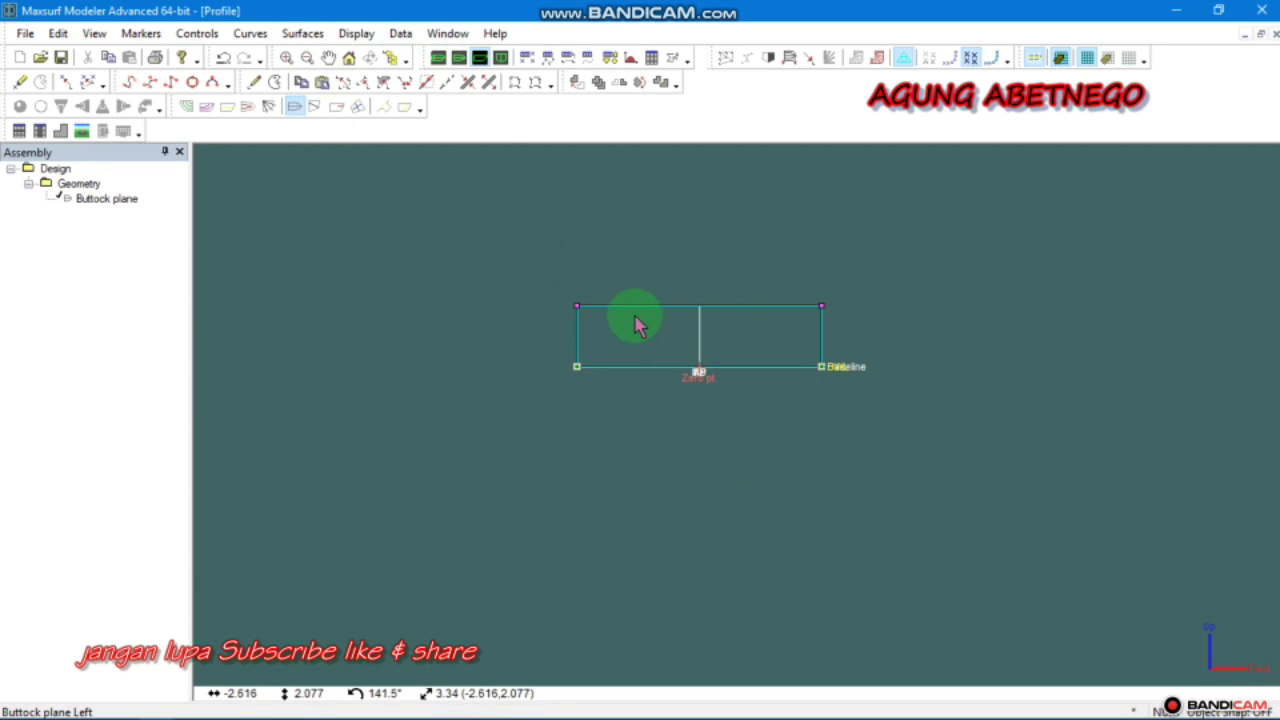
Resize the Buttock plane surface with a length of 66 m, beam of 14 m and depth of 6 m
left_click(302, 33)
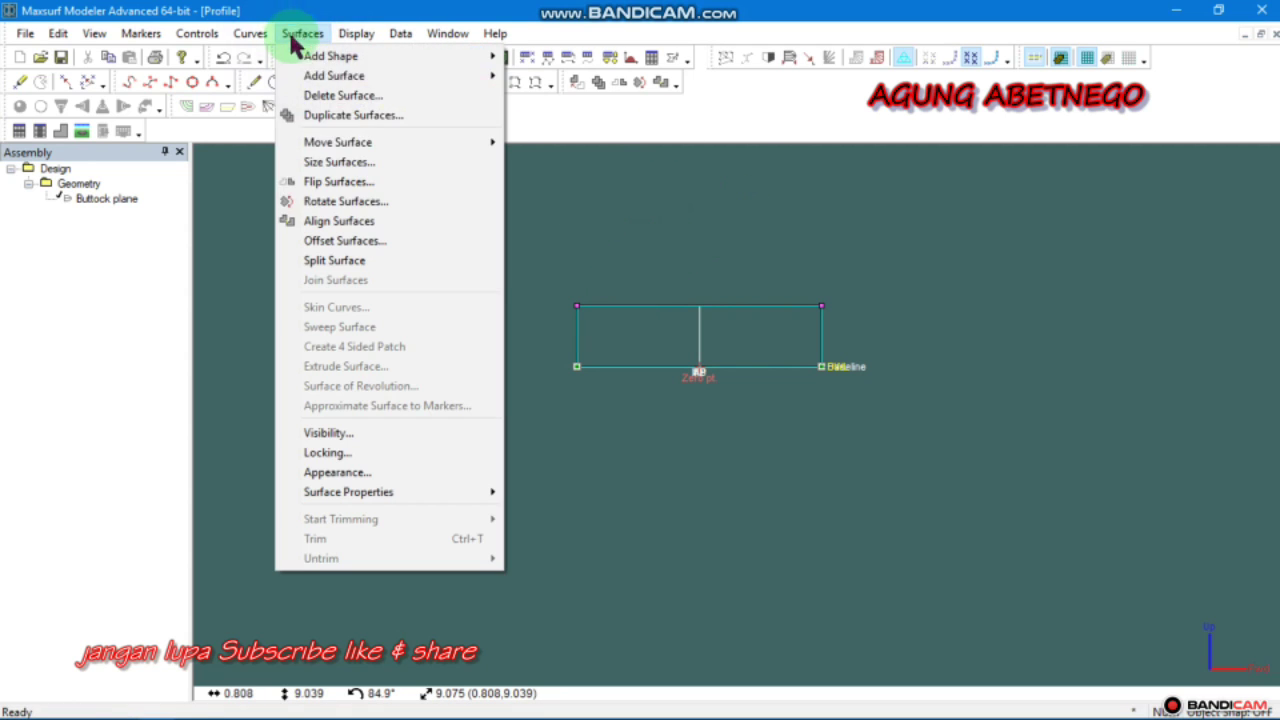
left_click(337, 161)
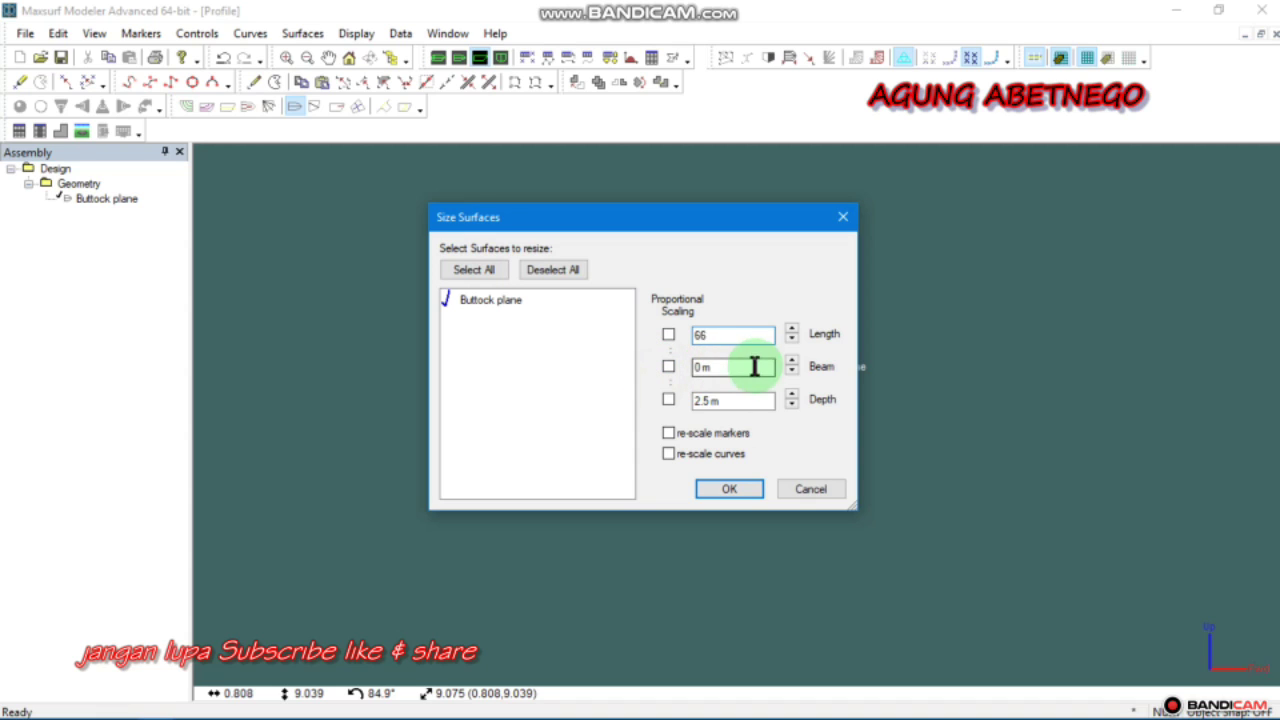
left_click_drag(755, 367, 672, 420)
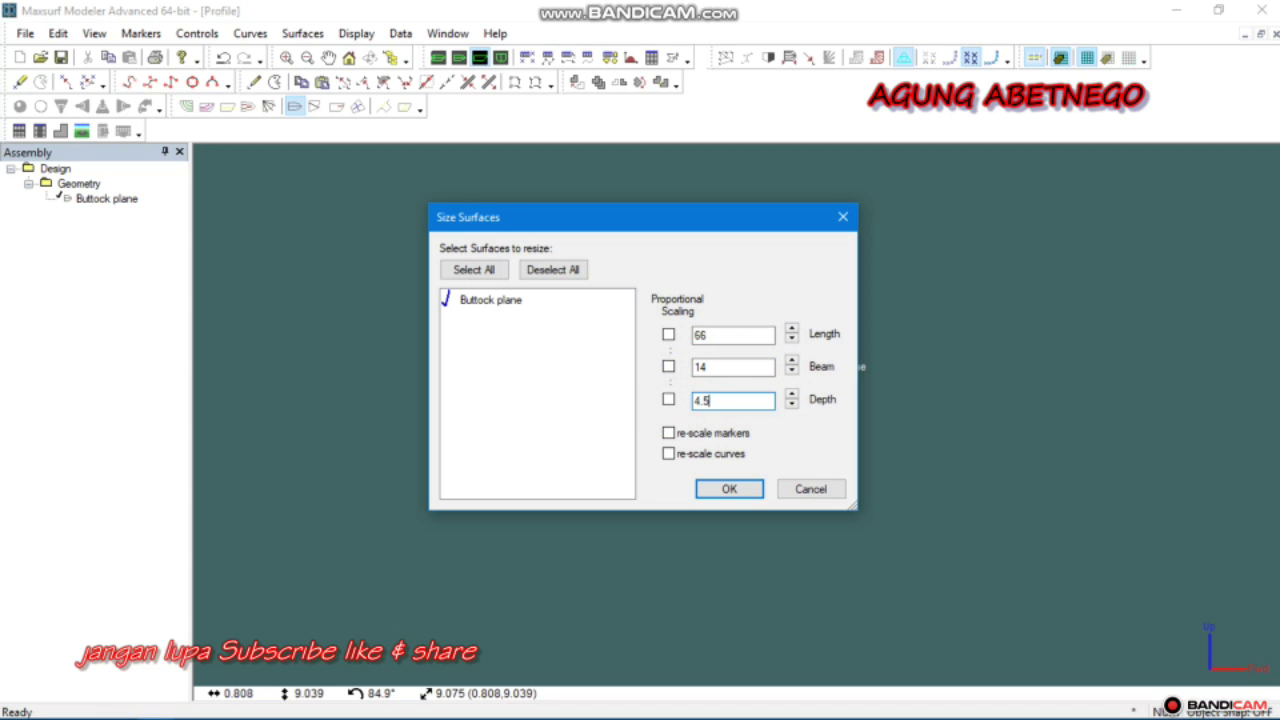
key("BackSpace")
key("BackSpace")
key("BackSpace")
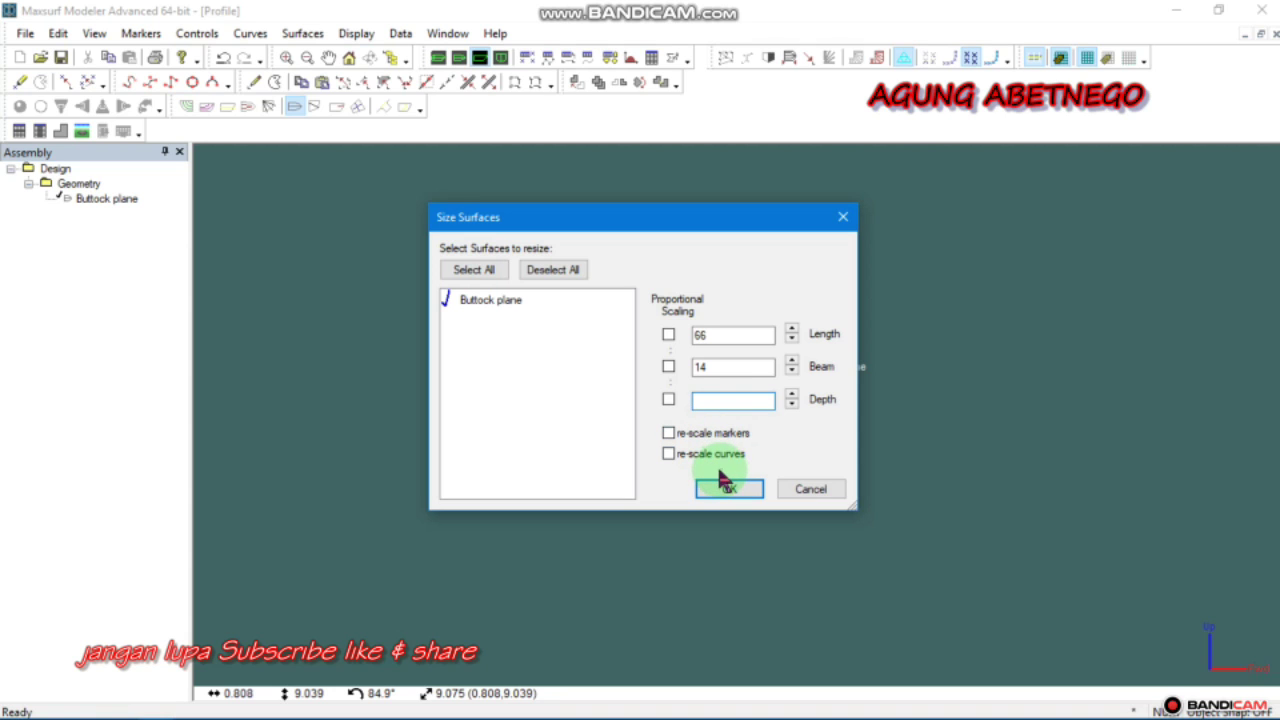
left_click(725, 490)
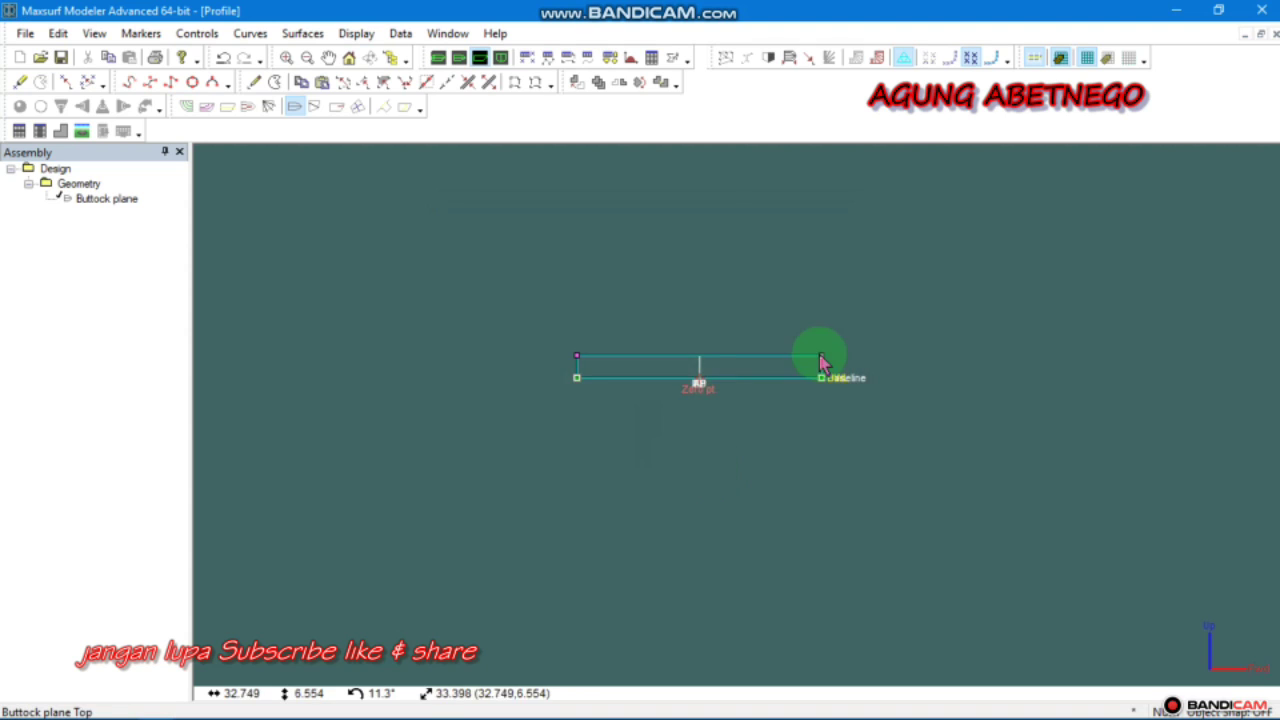
In the Body Plan view, move the aft upper control point outboard to about 10.4 m offset and 4.9 m height
middle_click_drag(733, 376, 611, 294)
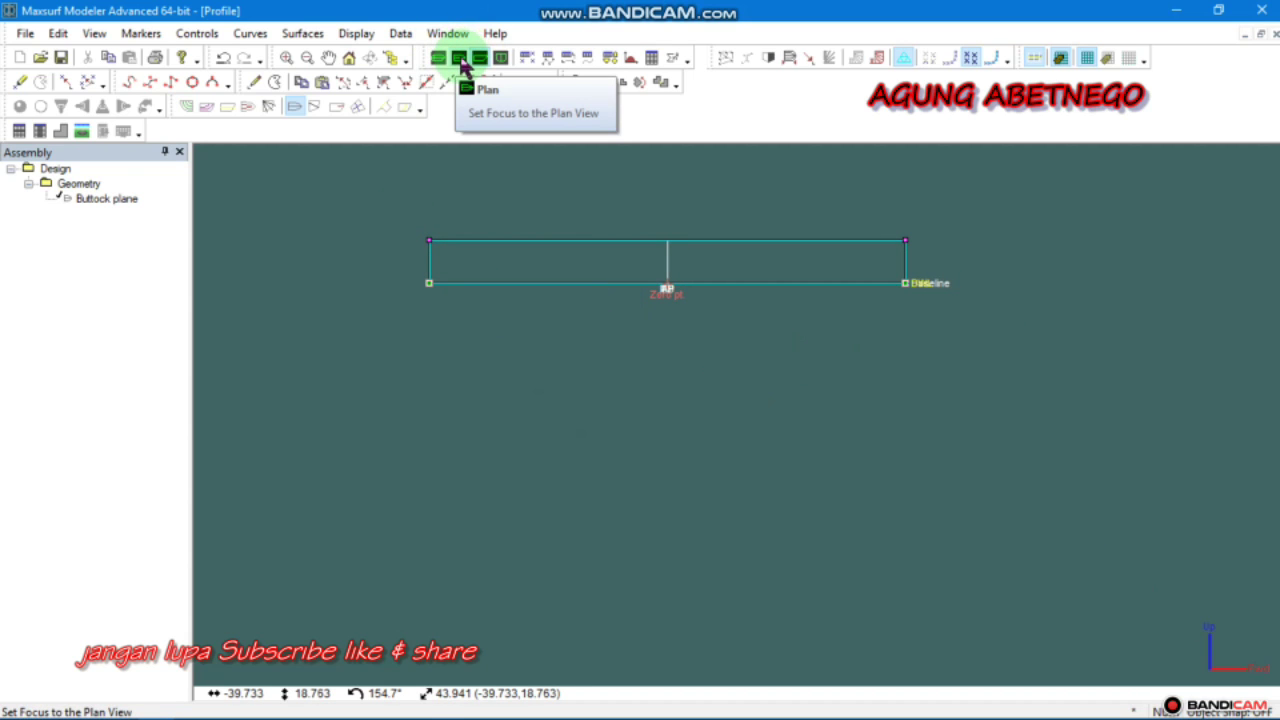
left_click(499, 58)
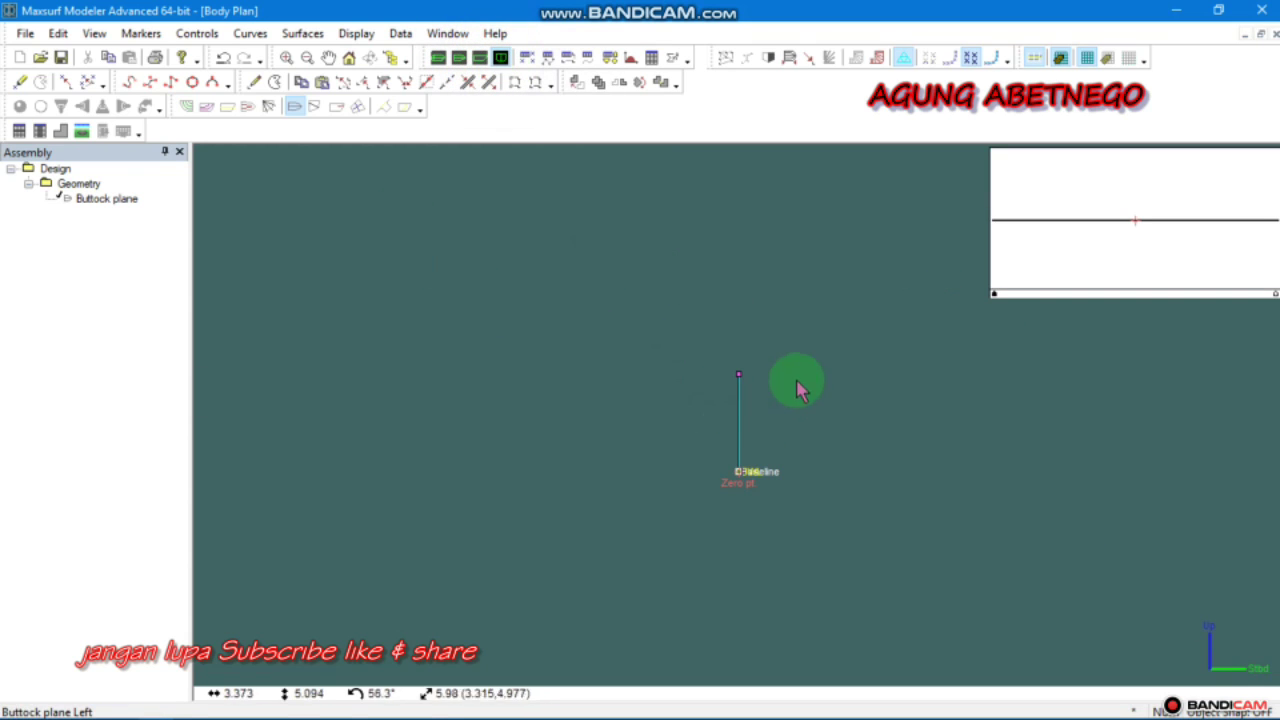
left_click_drag(787, 332, 559, 399)
left_click_drag(738, 375, 931, 382)
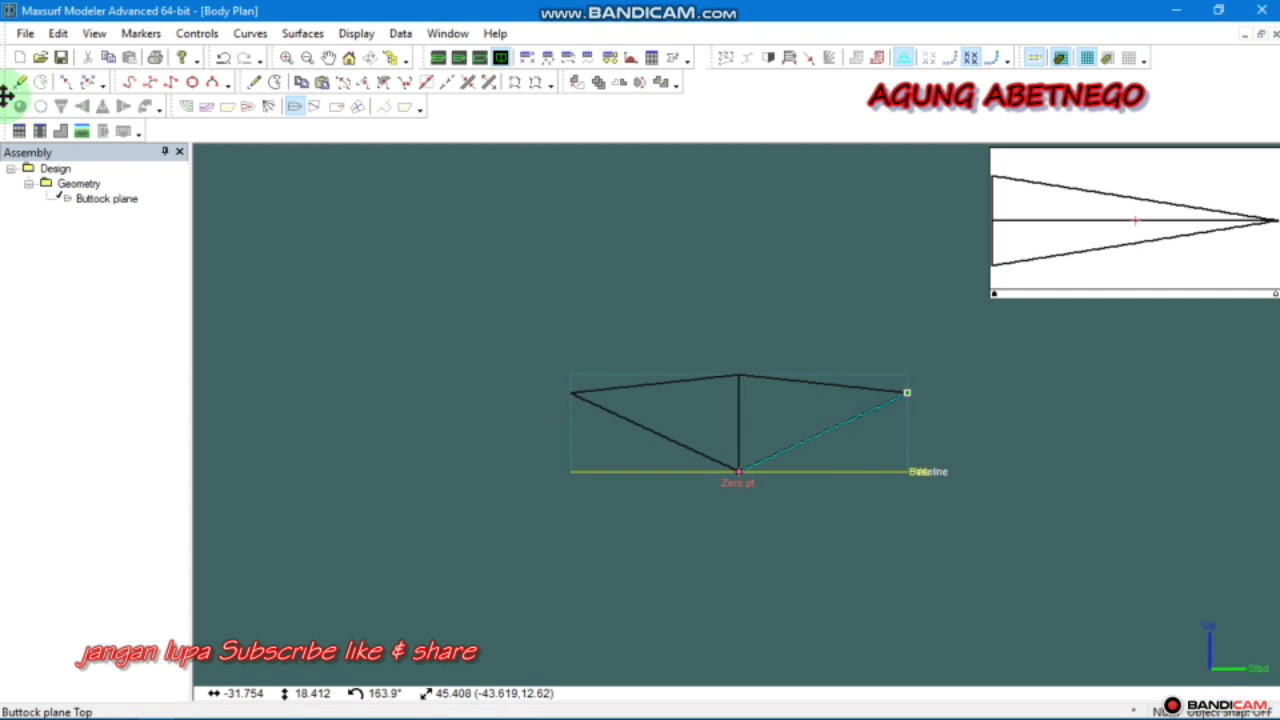
Set the aft upper control point's height to 6 m and its offset to 7 m
left_click(197, 33)
left_click(234, 496)
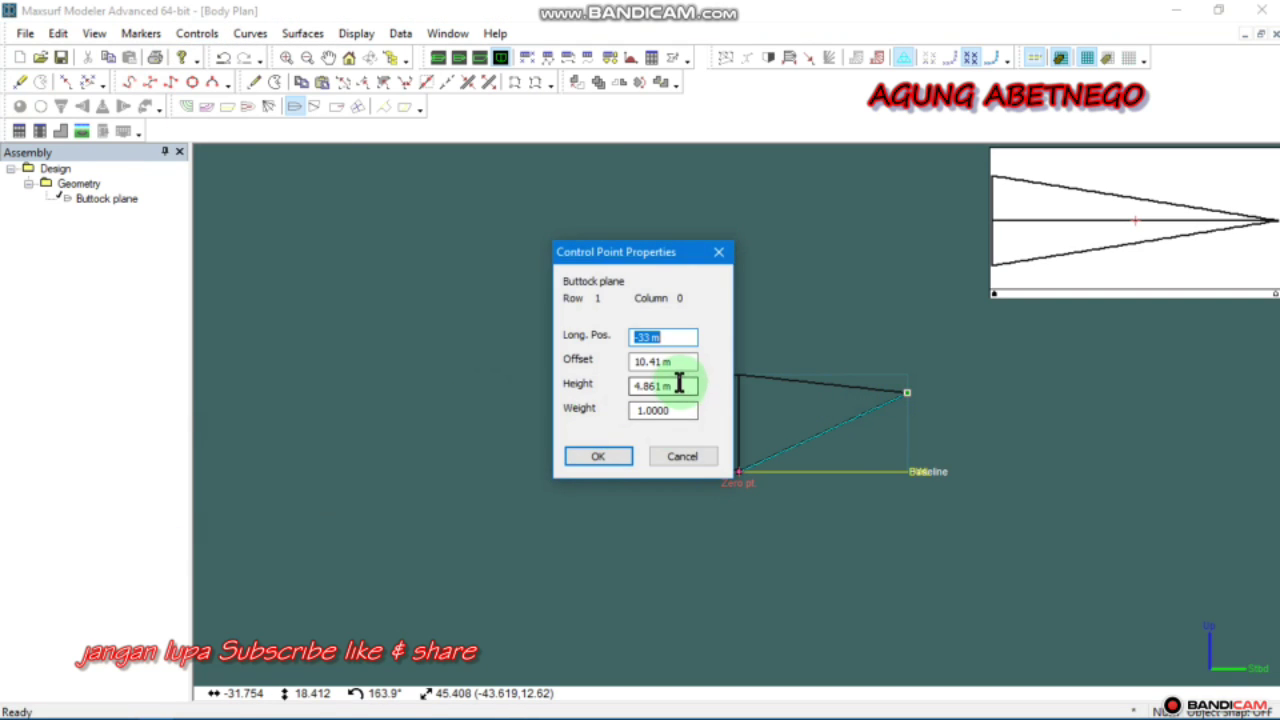
left_click_drag(681, 385, 527, 391)
left_click(596, 457)
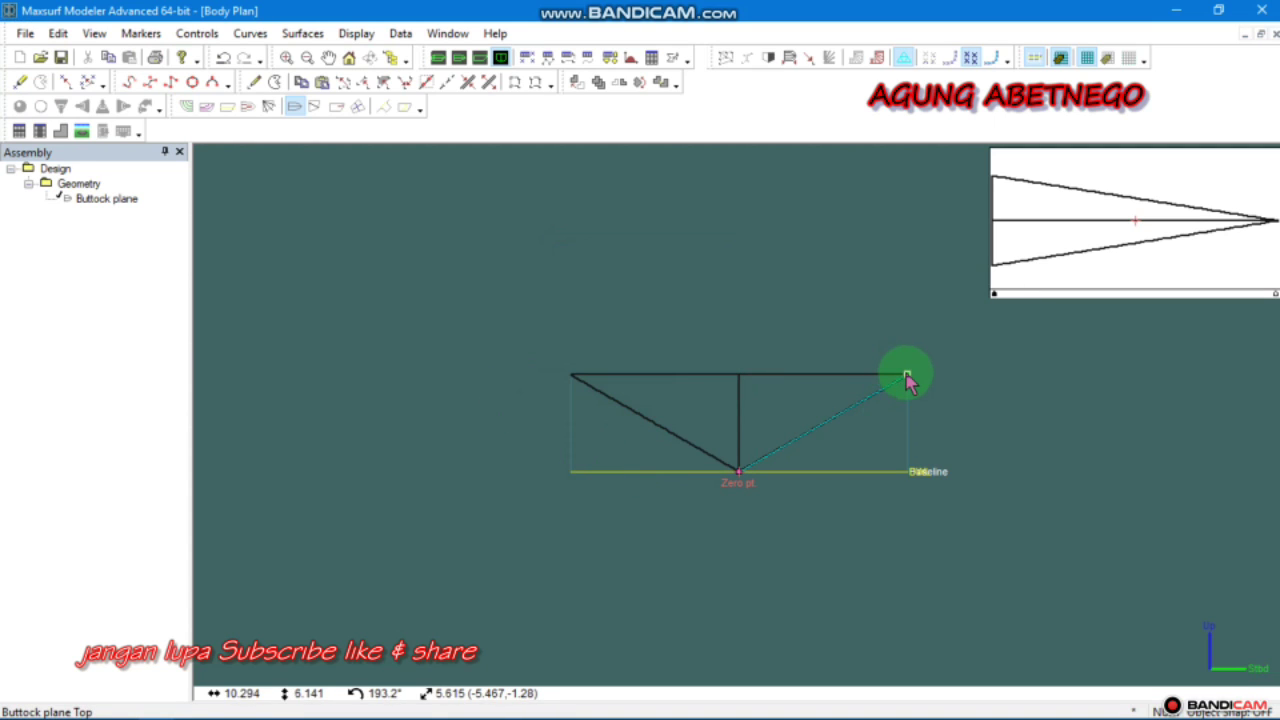
left_click(199, 35)
left_click(240, 502)
left_click(672, 361)
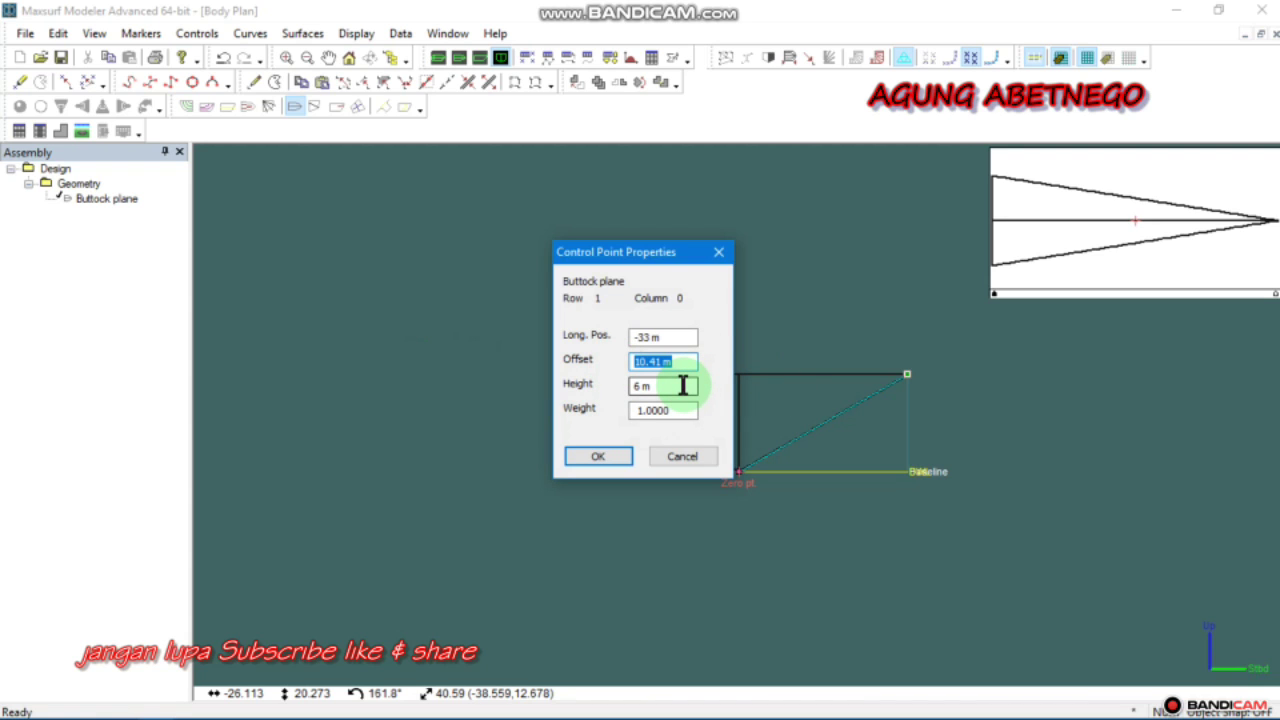
left_click(610, 456)
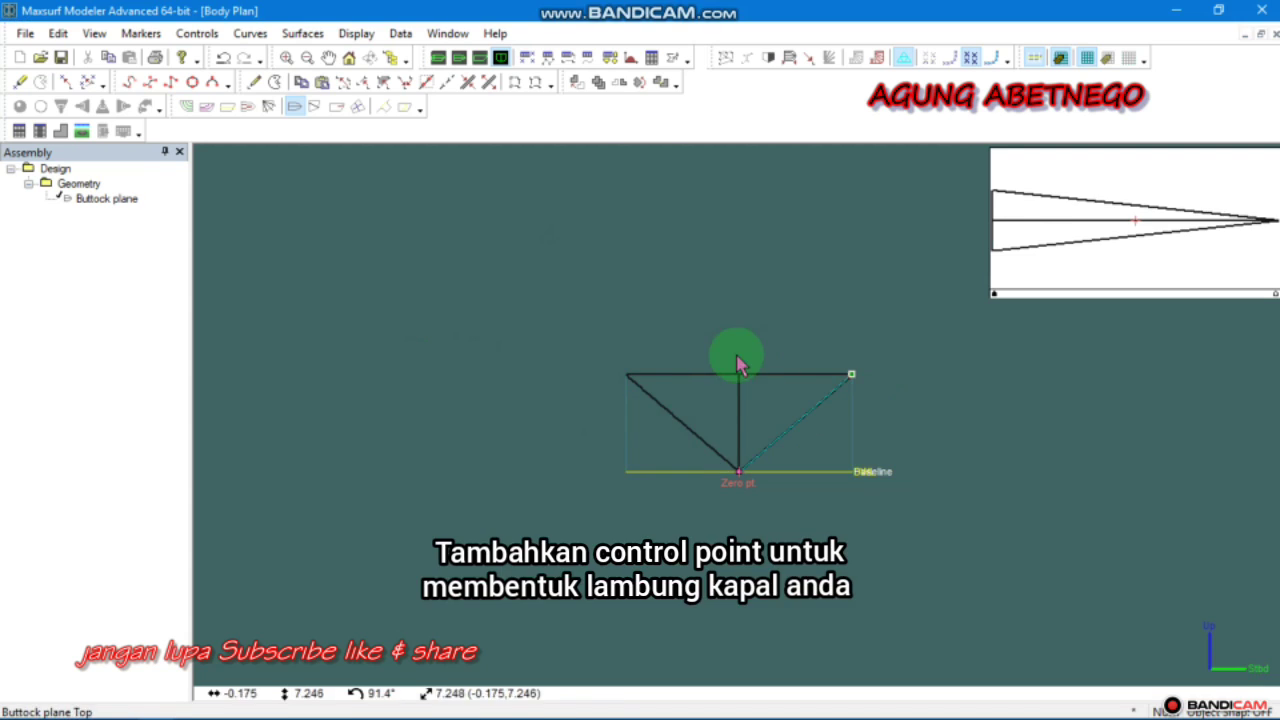
Add three control points along the lower part of the sloping starboard section line
left_click(255, 84)
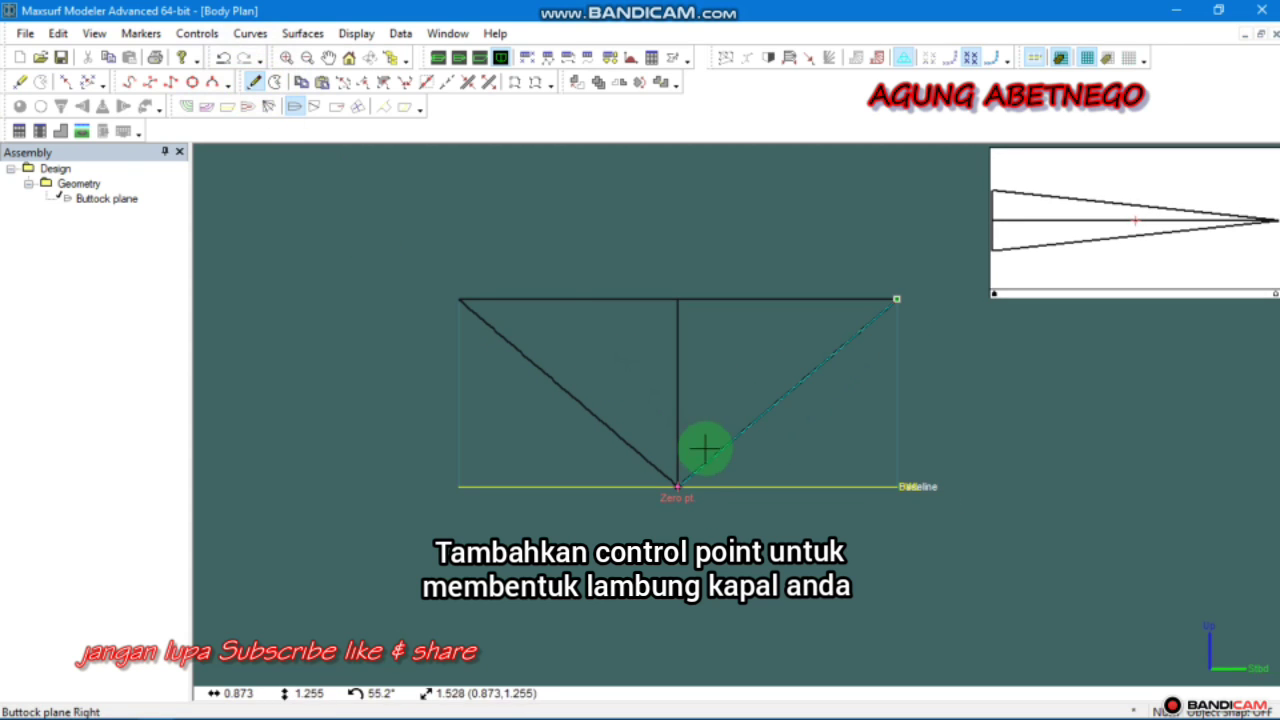
left_click(709, 462)
left_click(259, 86)
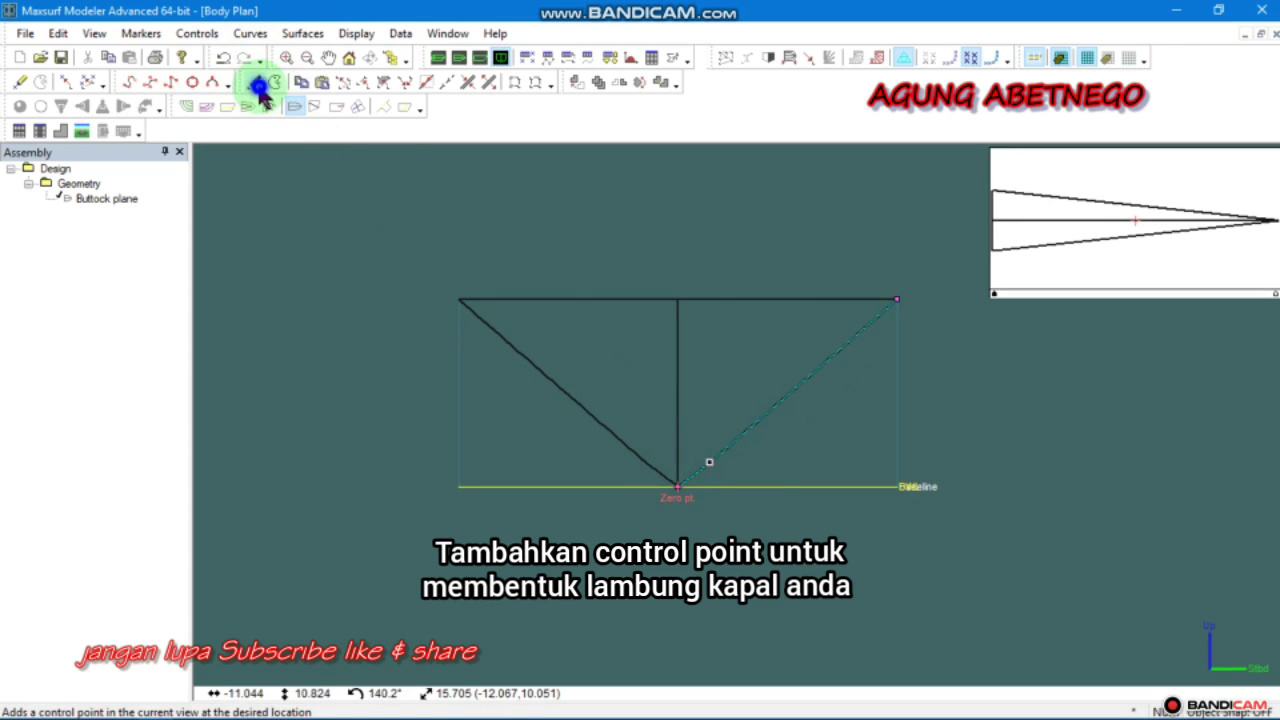
left_click(748, 429)
left_click(254, 84)
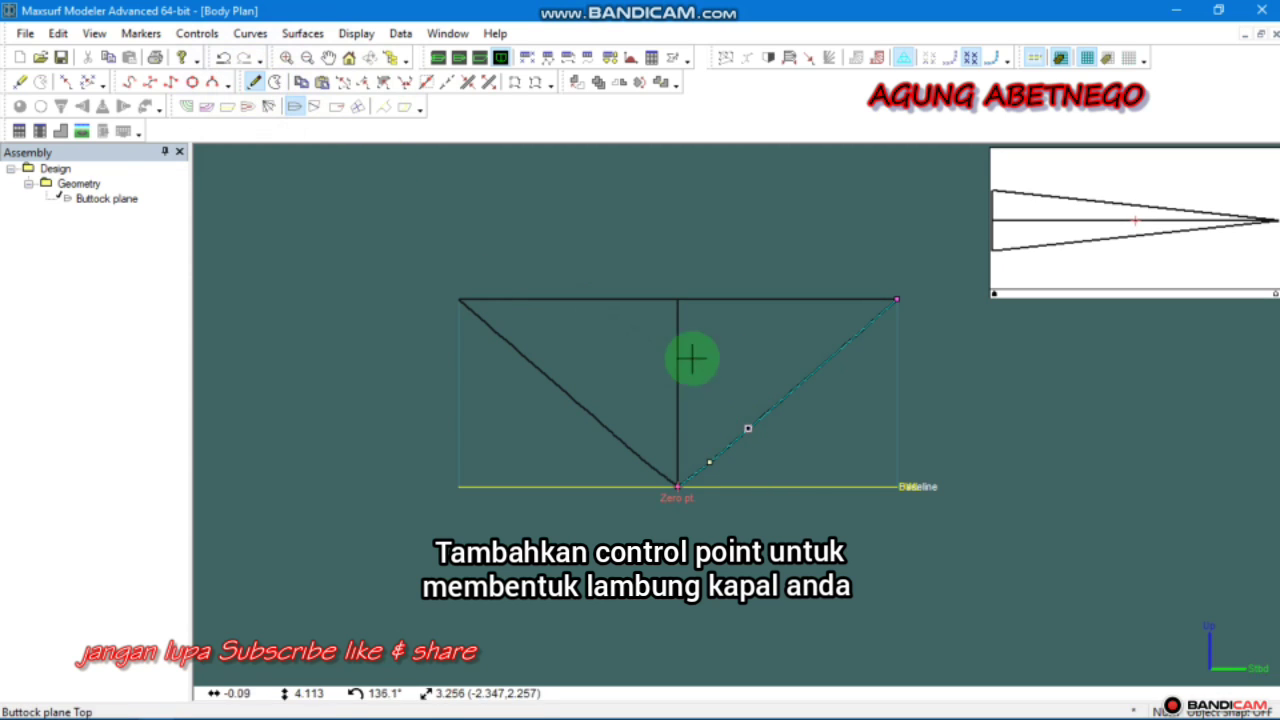
left_click(783, 399)
Move the uppermost added control point outboard to about 7 m offset and 2.3 m height to form the vertical side
scroll(755, 471, "up", 2)
middle_click_drag(807, 357, 744, 420)
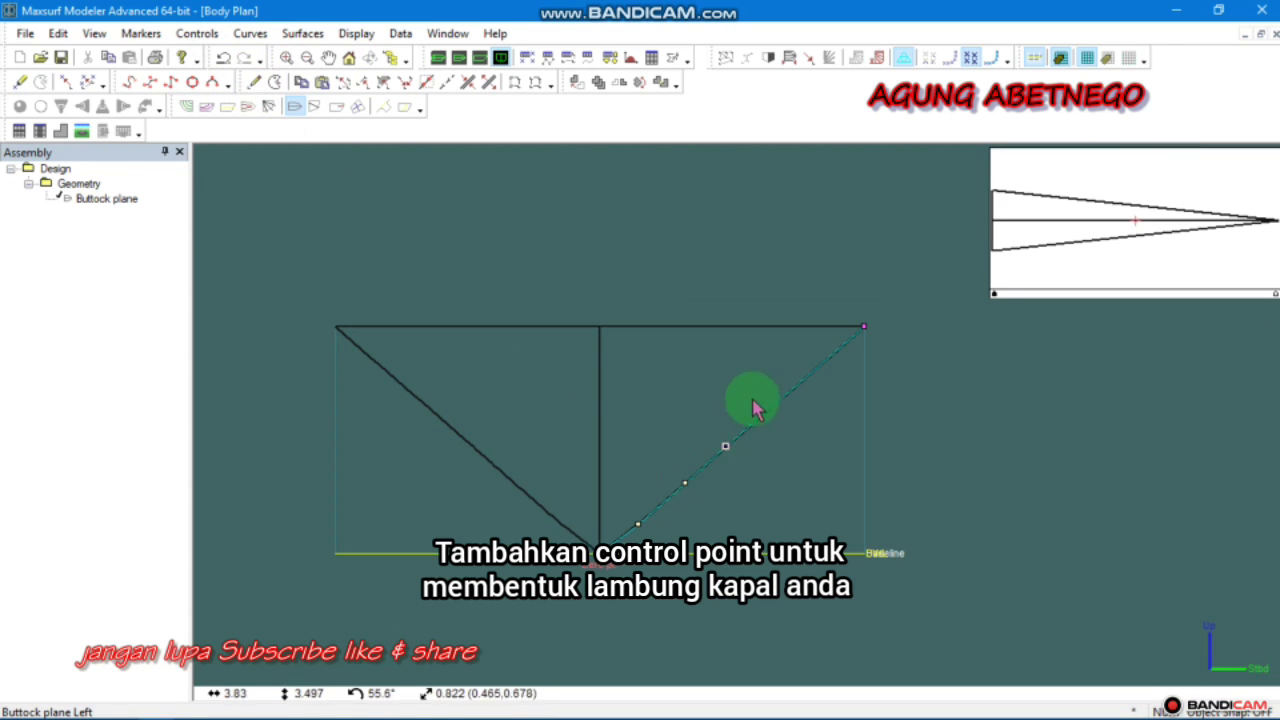
left_click(770, 410)
left_click_drag(786, 367, 824, 467)
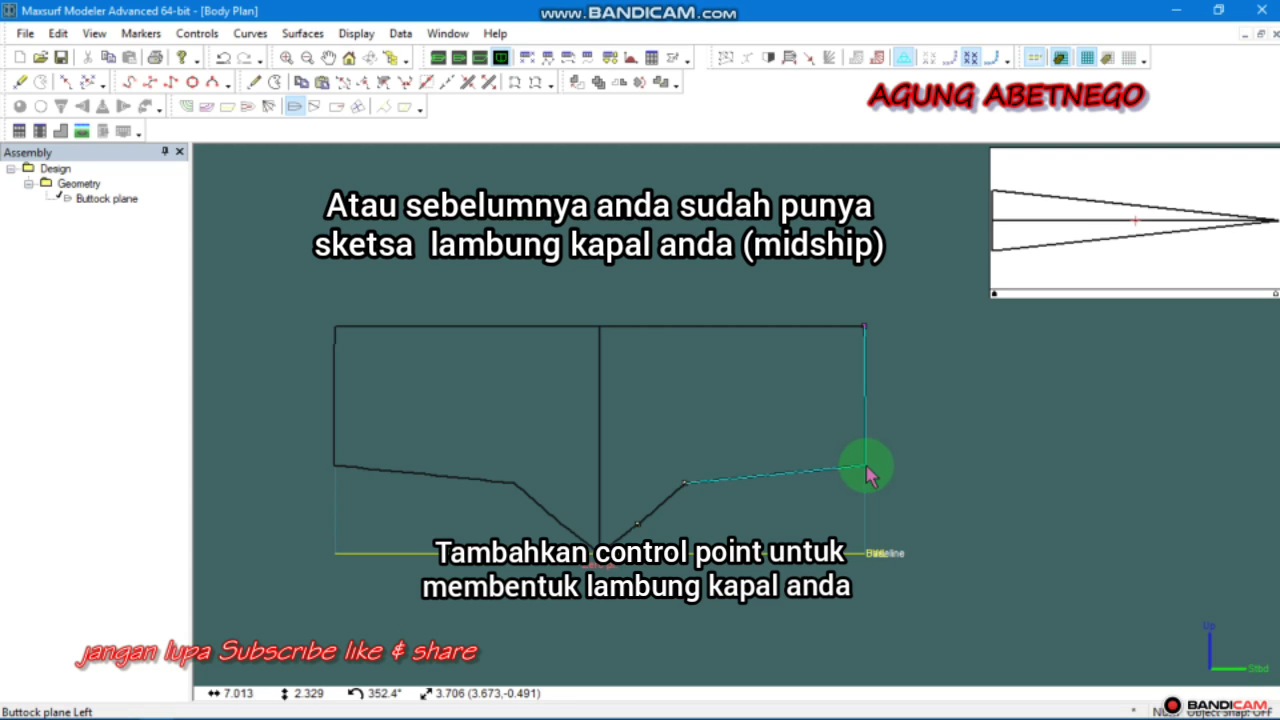
left_click_drag(864, 467, 862, 466)
scroll(684, 508, "up", 1)
scroll(674, 505, "down", 1)
middle_click_drag(664, 541, 662, 508)
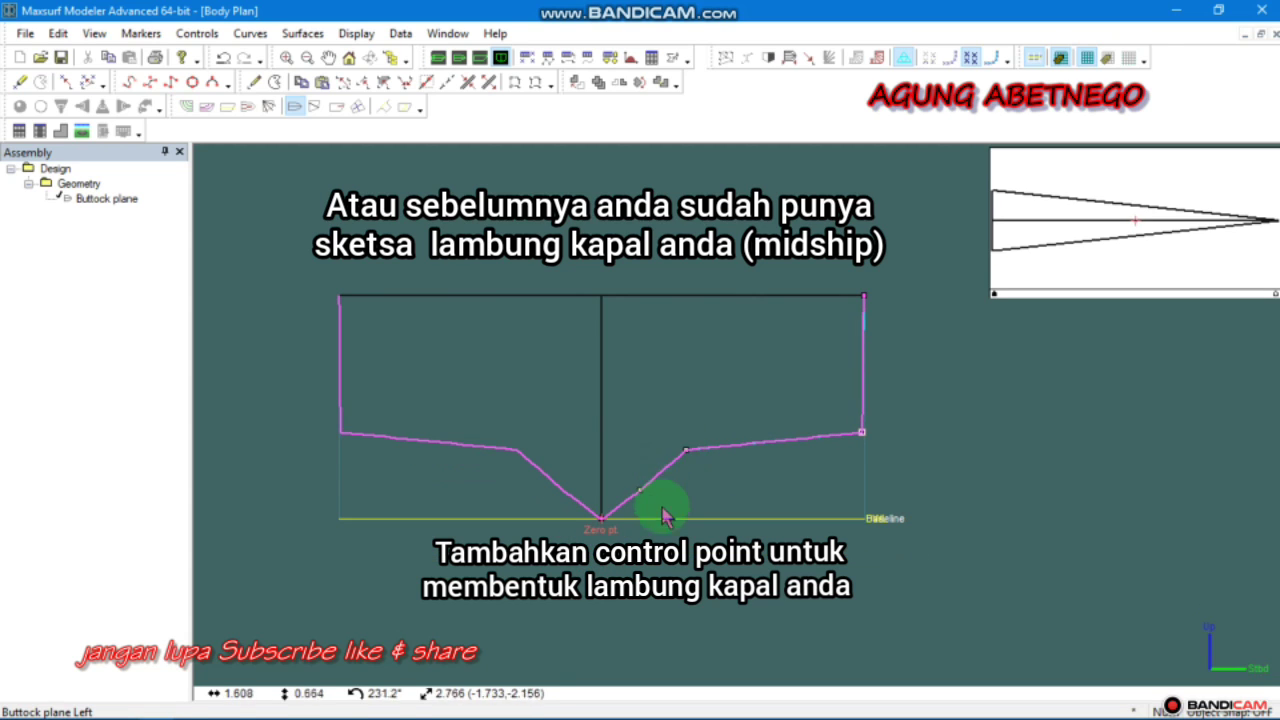
Move the two remaining added control points outboard to round the bilge, placing the lower one at about 3.3 m offset and 0.5 m height
left_click(671, 462)
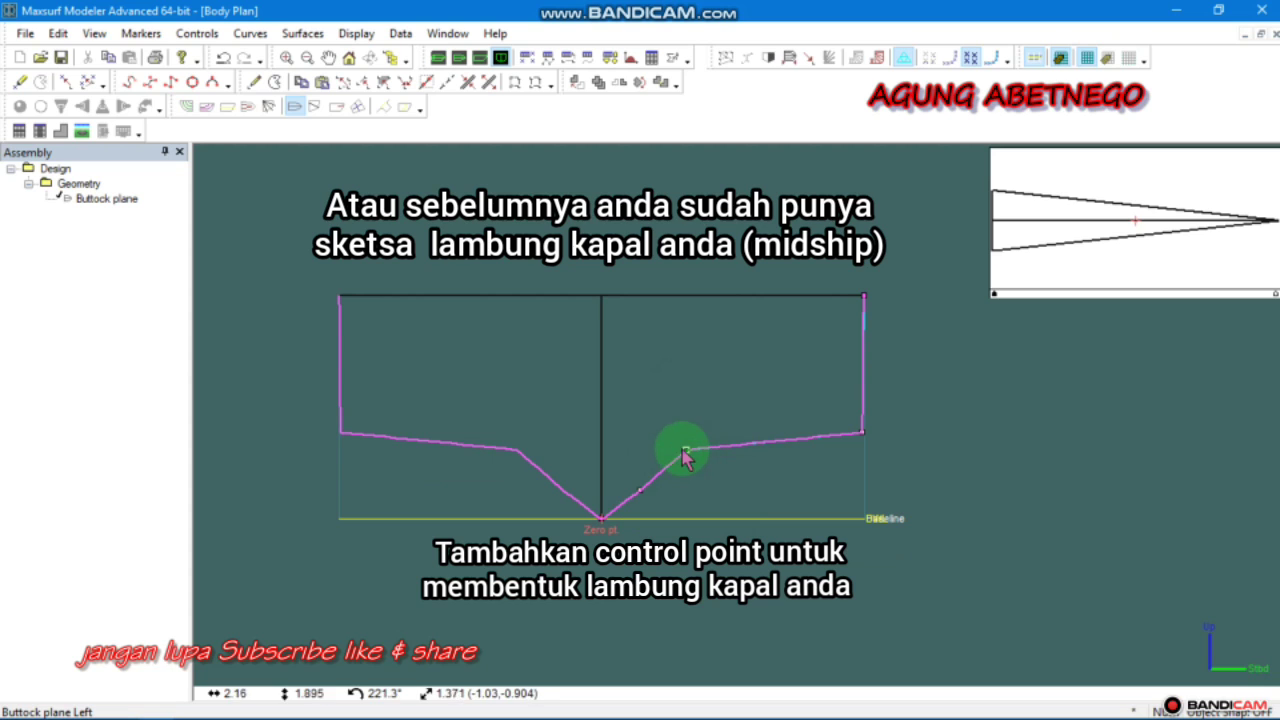
left_click_drag(718, 460, 703, 496)
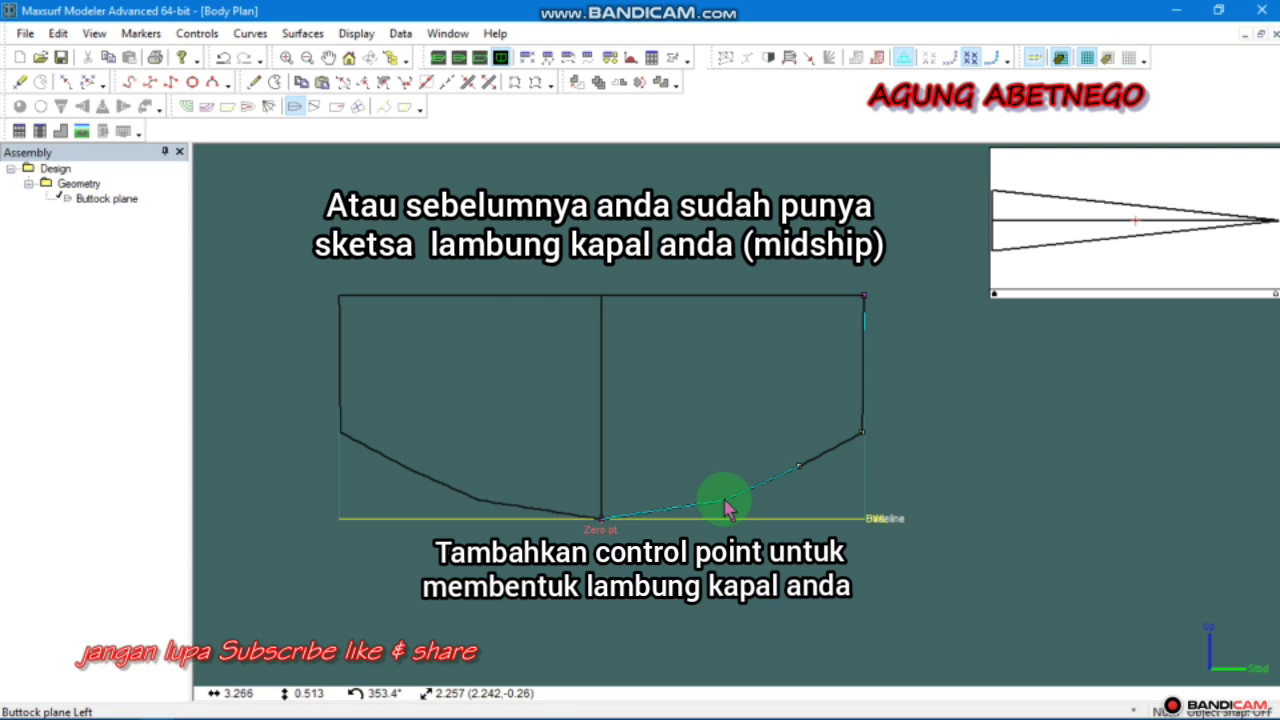
left_click_drag(724, 499, 724, 499)
Show the aft and forward control point columns of the hull in the Body Plan view
left_click(1000, 289)
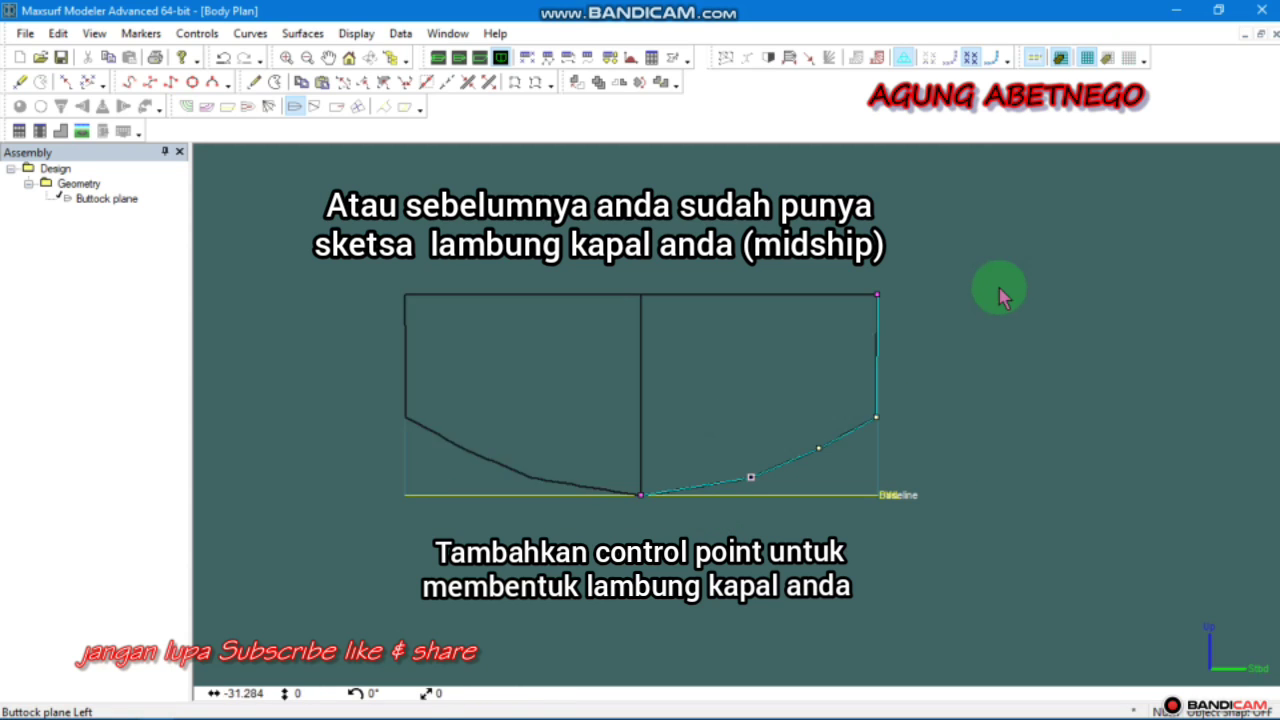
left_click(1275, 295)
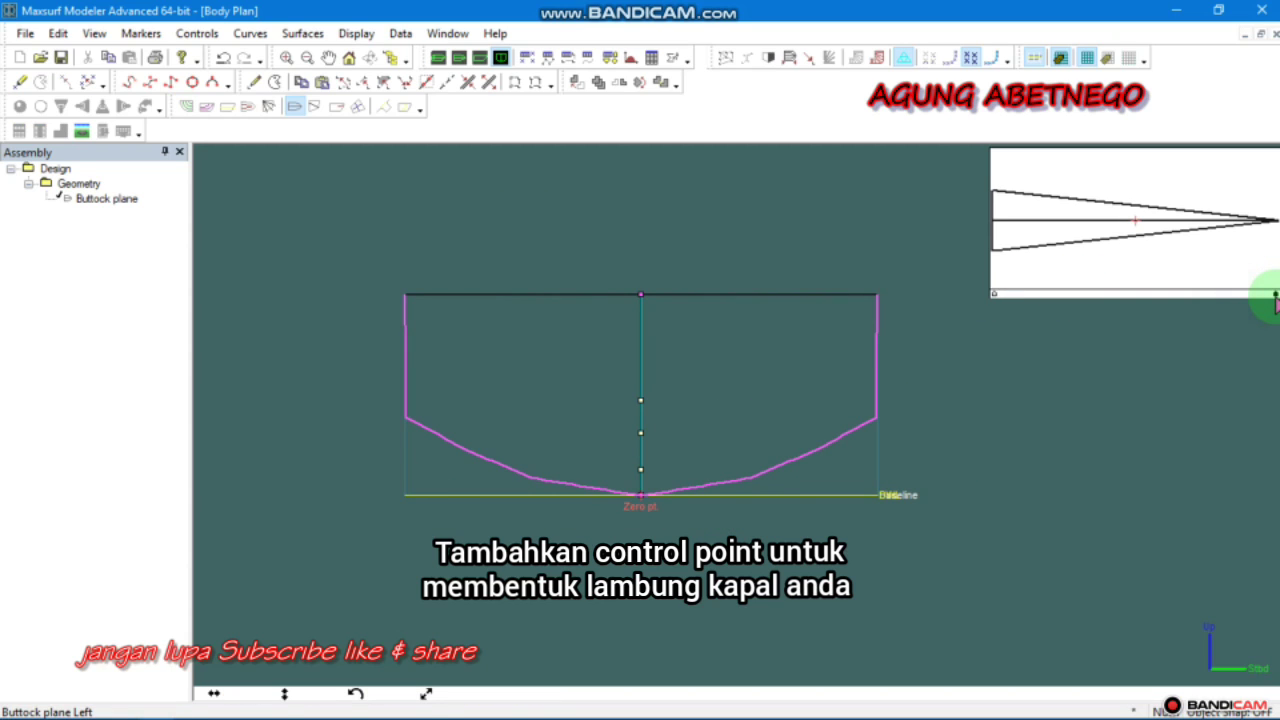
left_click(1275, 296)
In the Profile view, add a column of control points on the surface's upper edge, a short distance aft of the forward end
left_click(481, 59)
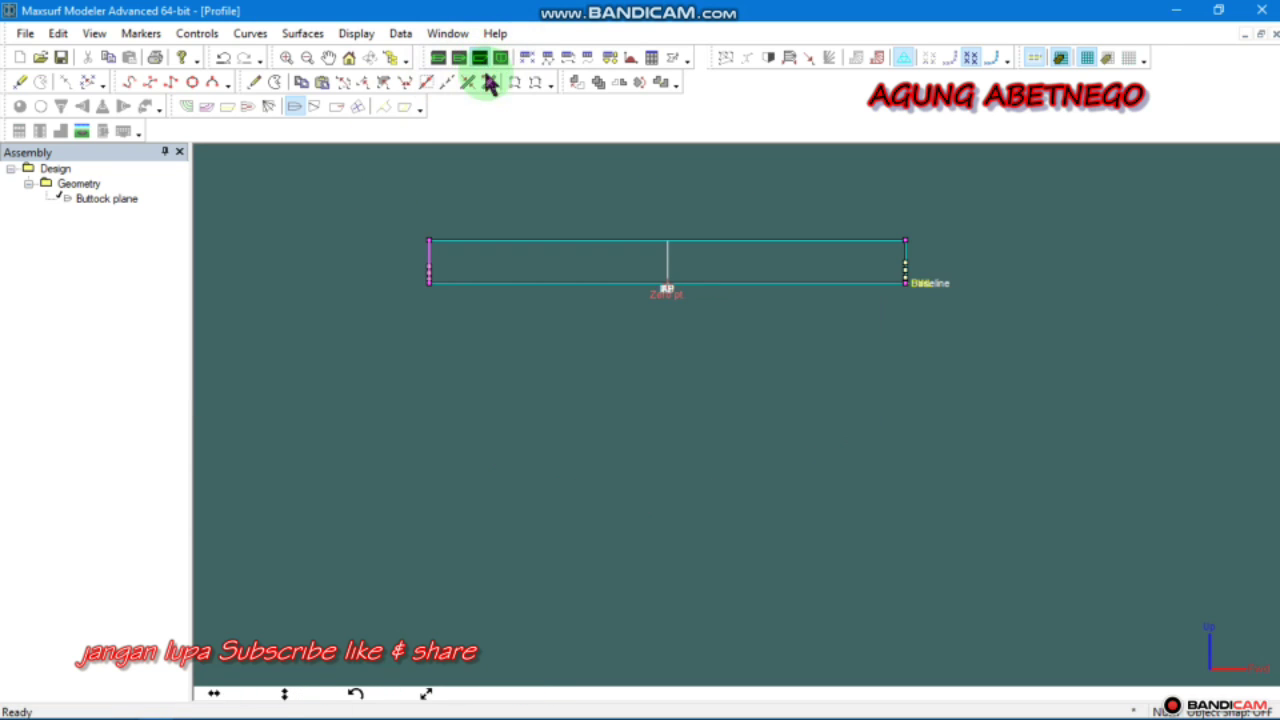
middle_click_drag(701, 341, 709, 392)
scroll(766, 385, "up", 1)
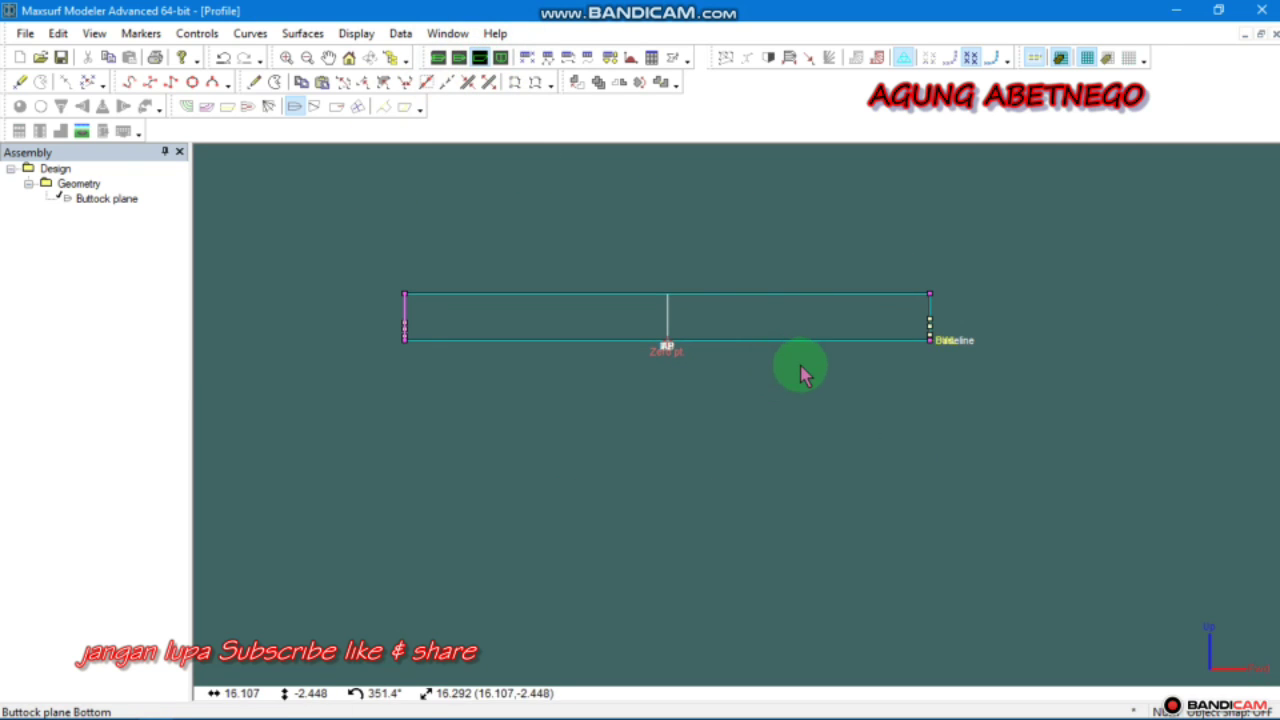
left_click(254, 83)
left_click(860, 293)
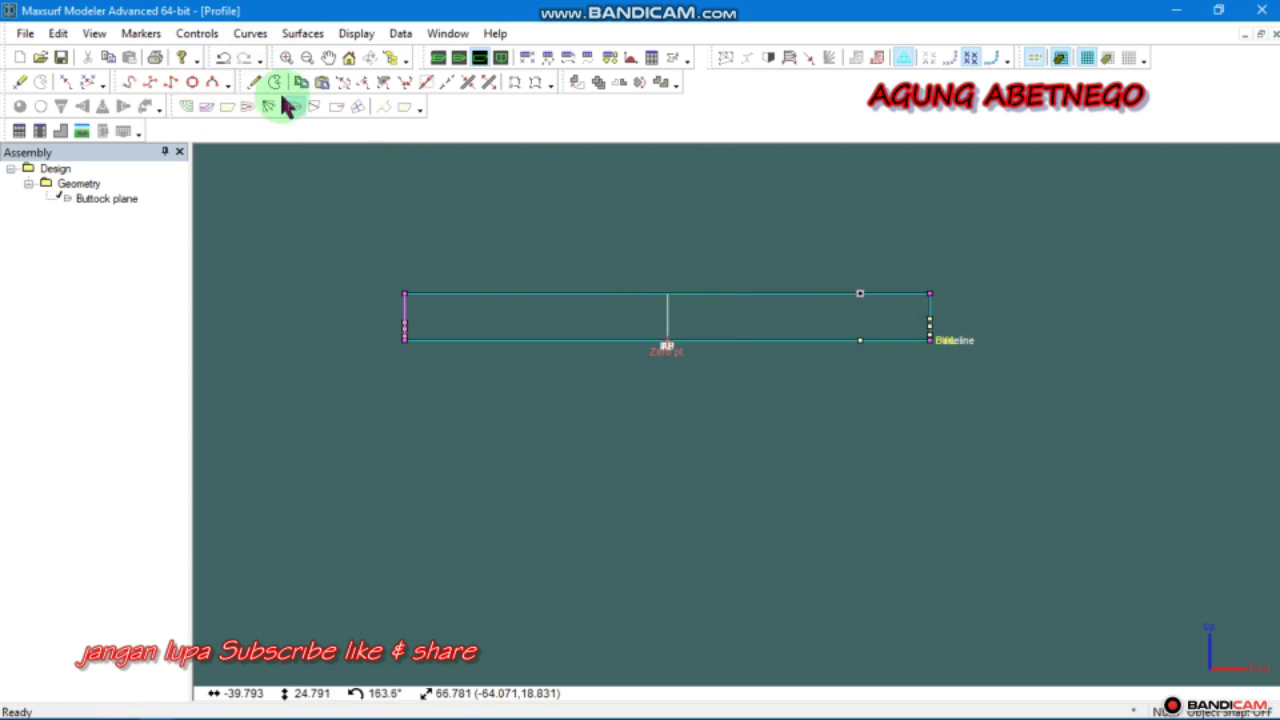
Add a second column of control points on the surface's upper edge at about 29 m longitudinal position
left_click(253, 83)
scroll(860, 314, "up", 1)
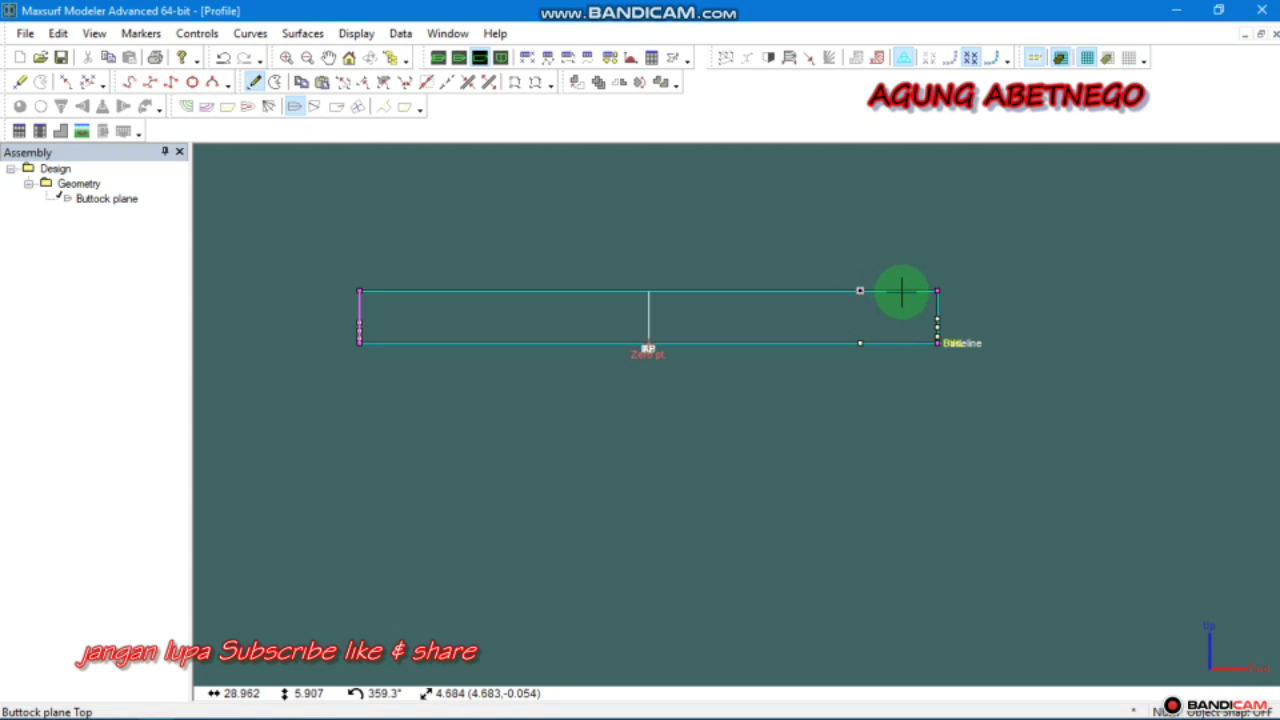
left_click(902, 292)
Set the height of all control points along the surface's upper edge to 6 m
left_click_drag(1058, 193, 204, 303)
left_click_drag(1089, 166, 289, 303)
left_click(197, 33)
left_click(252, 500)
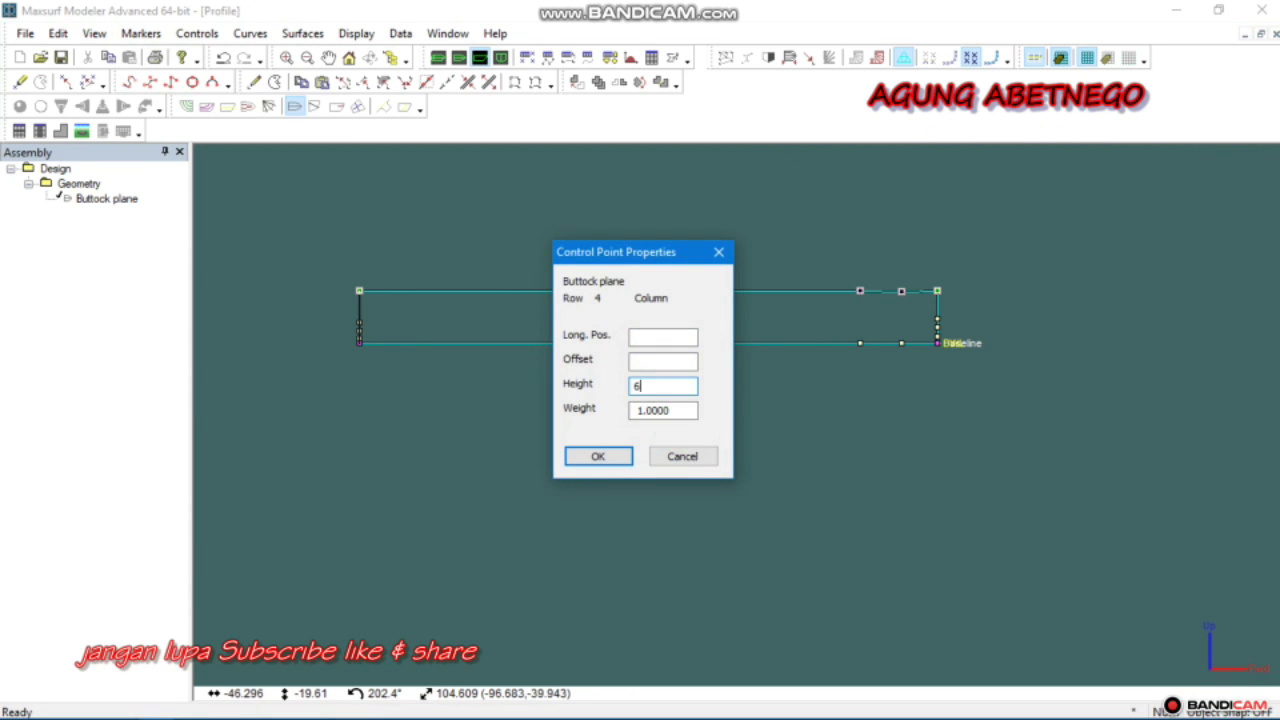
left_click(610, 463)
scroll(900, 303, "up", 8)
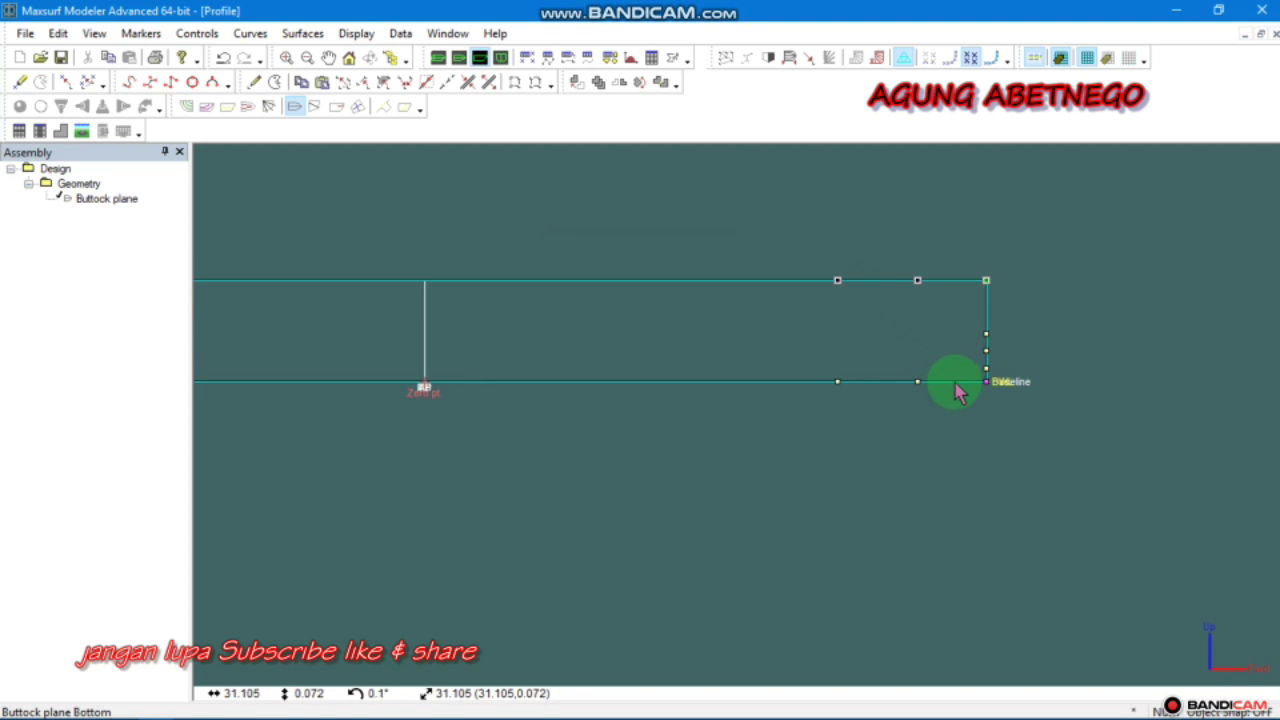
In the Plan view, set the upper-edge control points of both added forward columns to a 7 m offset
left_click(459, 57)
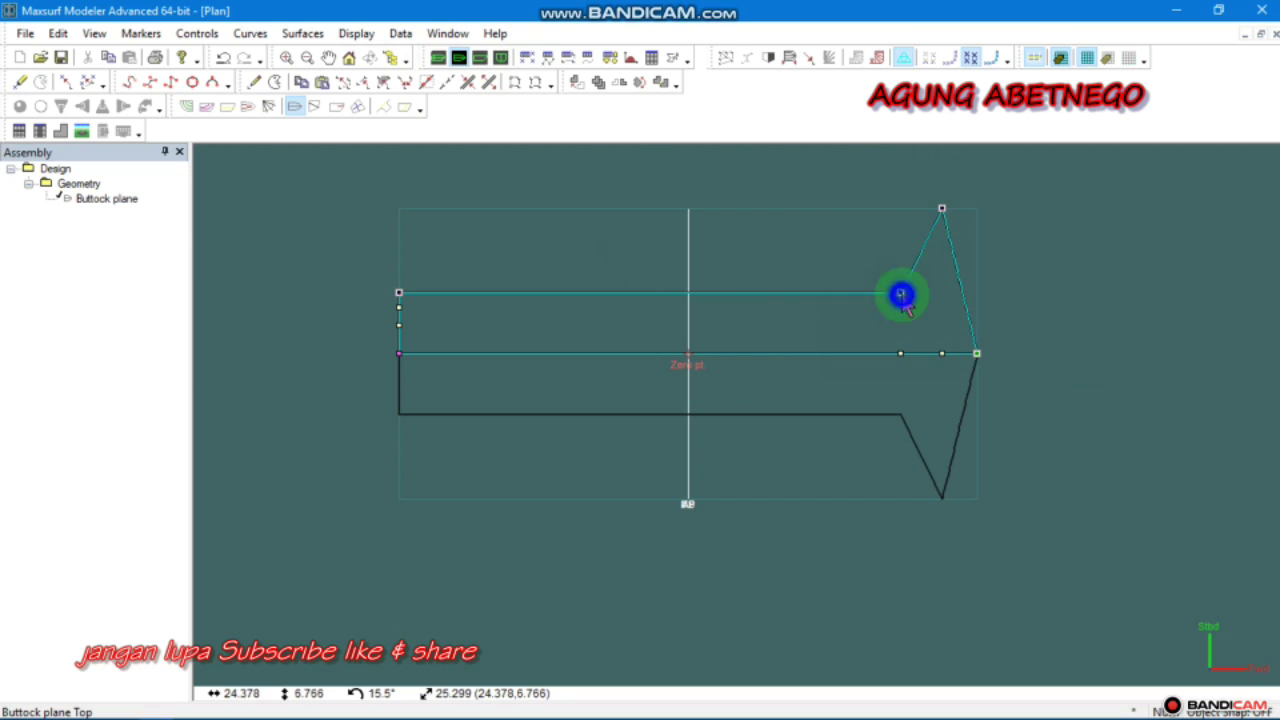
double_click(901, 294)
left_click_drag(658, 364, 631, 372)
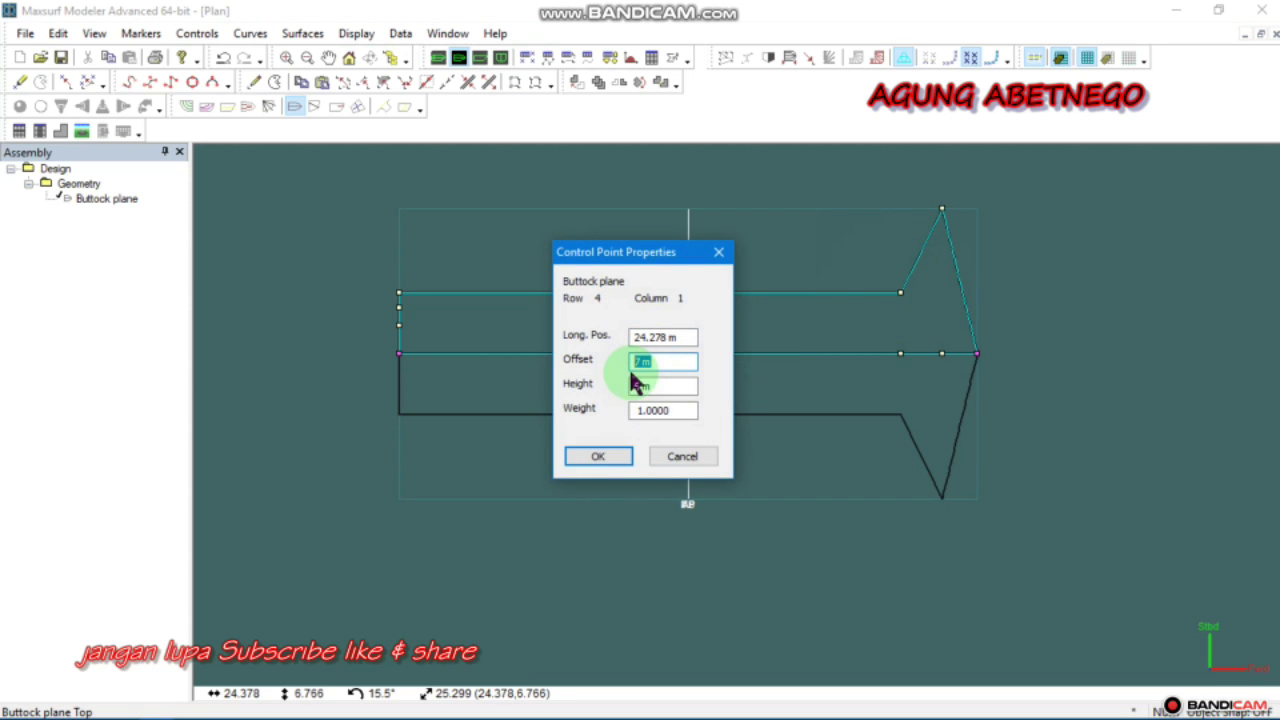
left_click(626, 461)
left_click_drag(1021, 194, 660, 270)
left_click(187, 31)
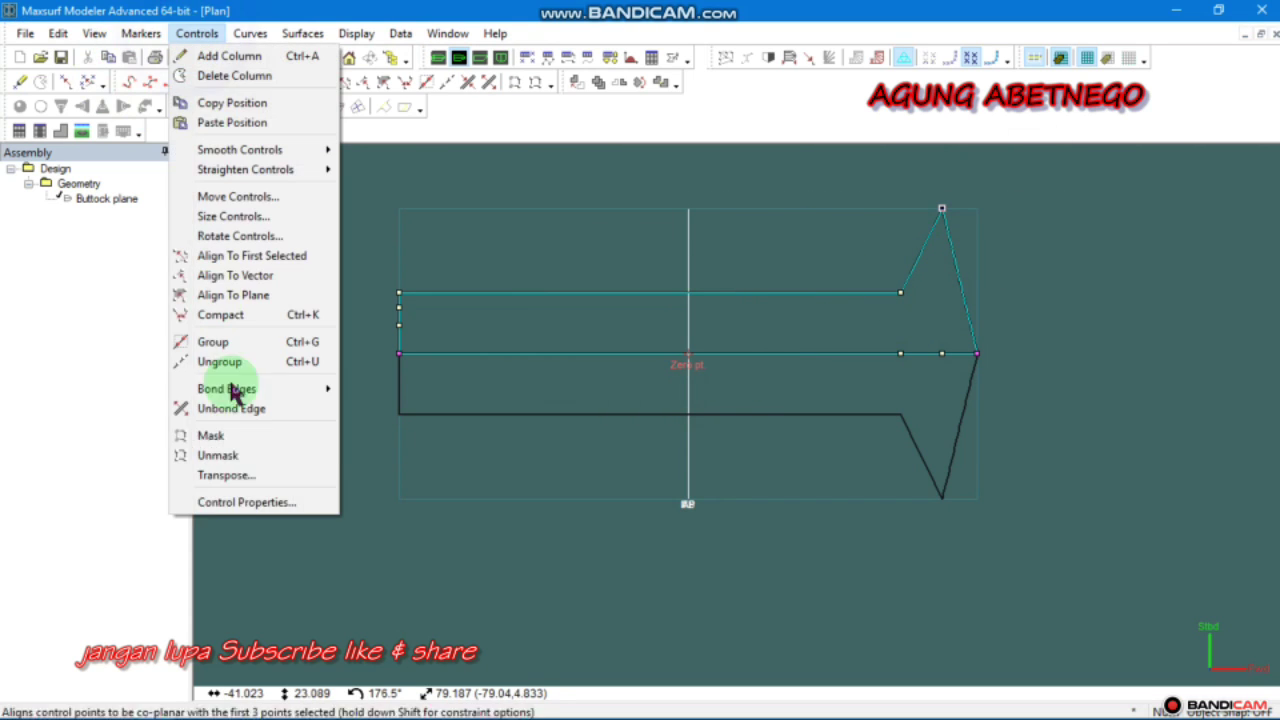
left_click(246, 502)
key("Tab")
type("7 m")
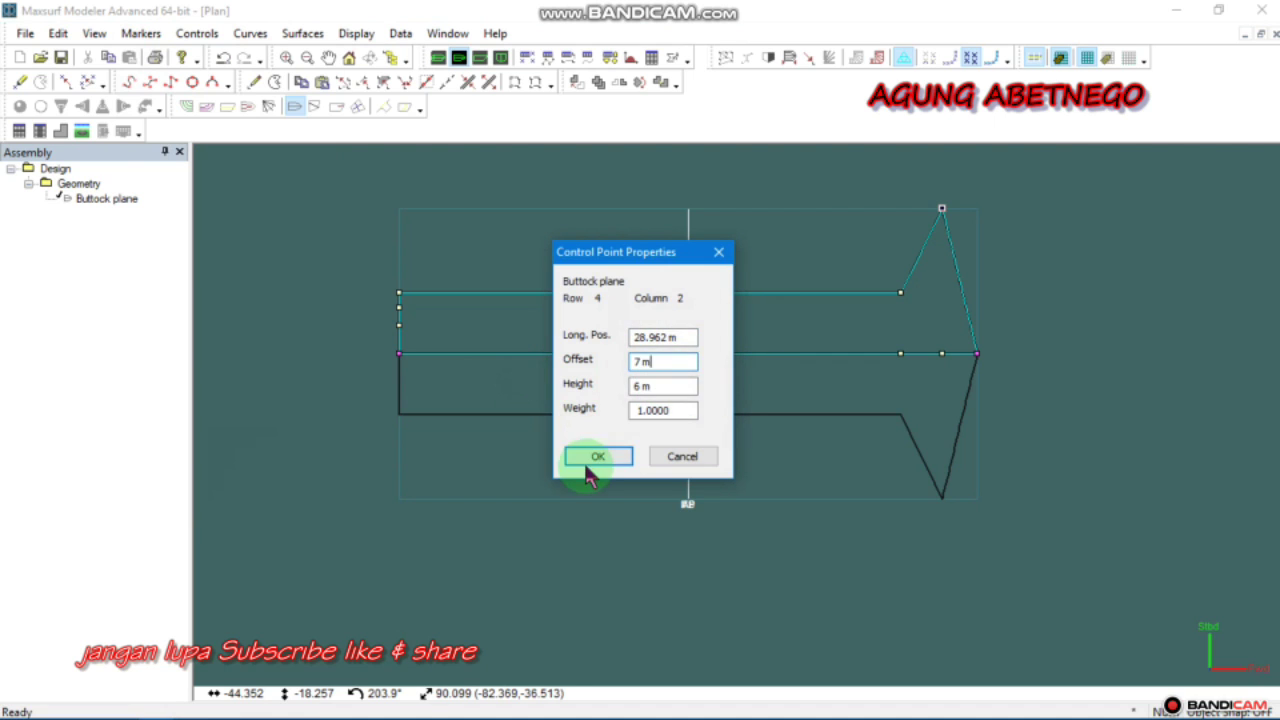
left_click(589, 470)
left_click(966, 306)
Show the control point net and move the forward added column's intermediate points inboard to about 2.7, 5.1 and 6.1 m offset
left_click(727, 58)
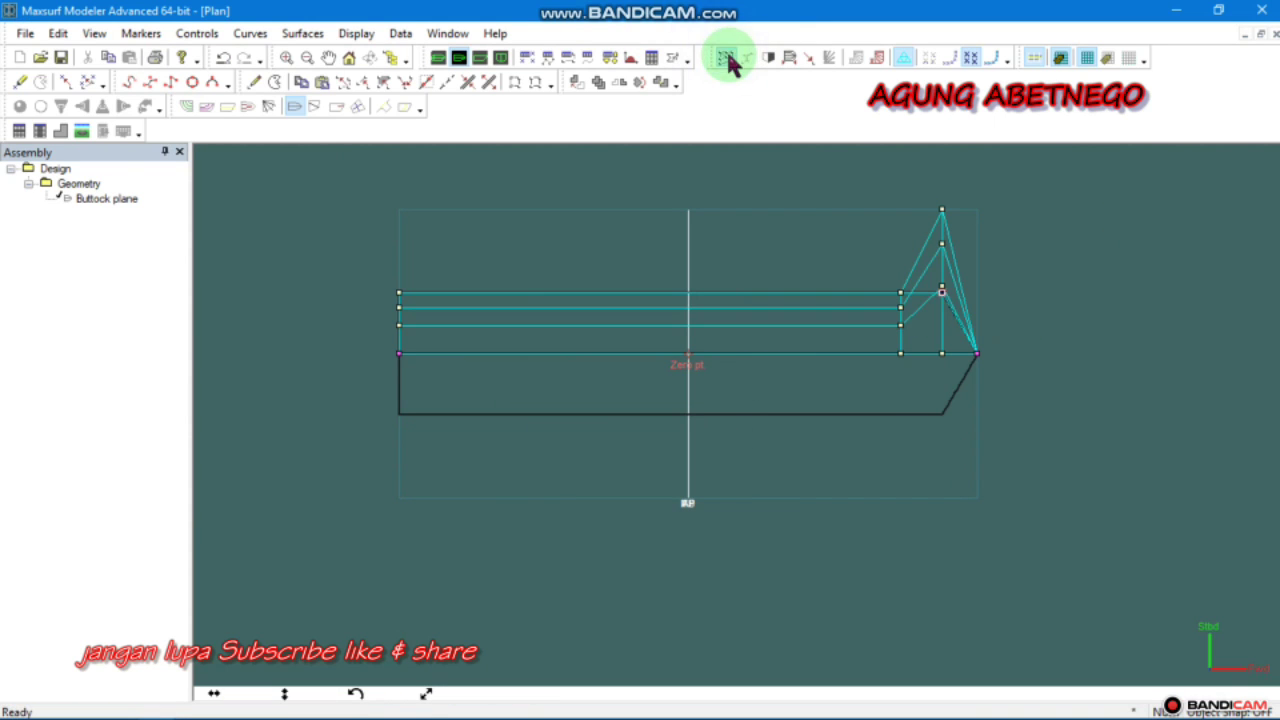
scroll(955, 297, "up", 12)
left_click_drag(933, 229, 910, 389)
middle_click_drag(911, 389, 914, 561)
scroll(914, 561, "down", 1)
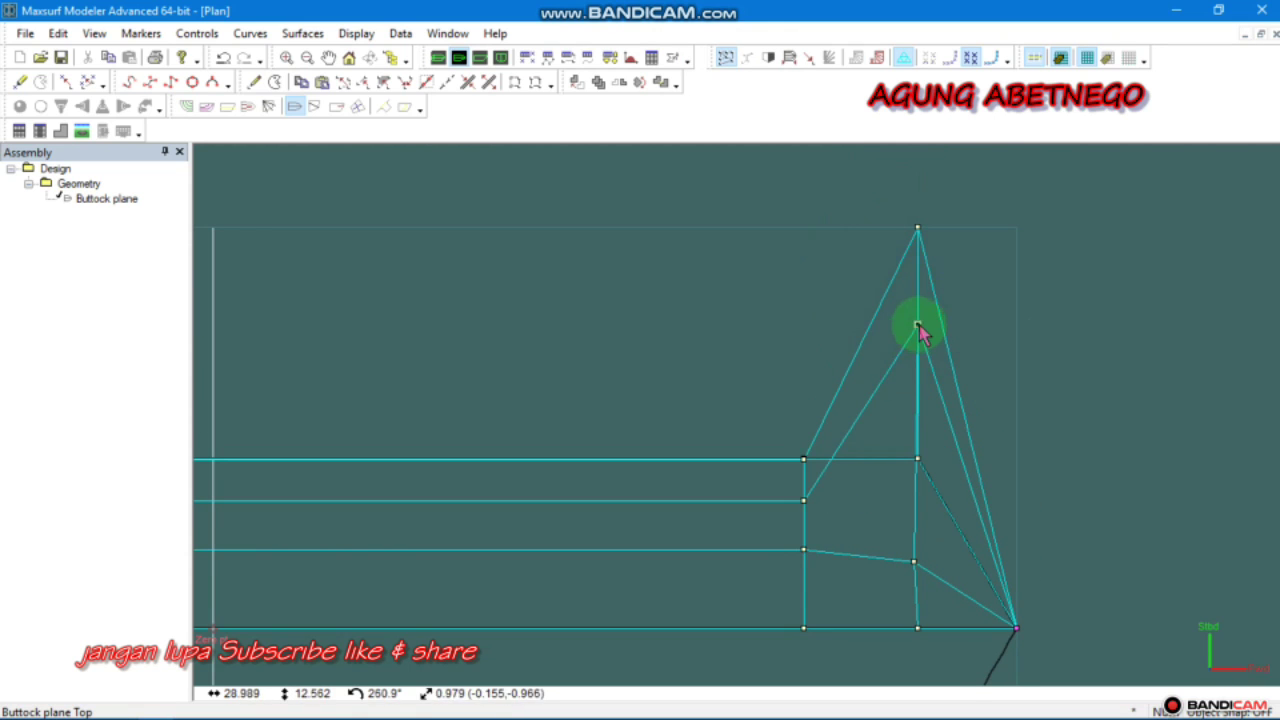
left_click_drag(918, 330, 914, 508)
left_click_drag(918, 229, 915, 477)
middle_click_drag(915, 477, 896, 298)
scroll(843, 387, "down", 1)
middle_click_drag(843, 387, 810, 280)
middle_click_drag(803, 346, 814, 366)
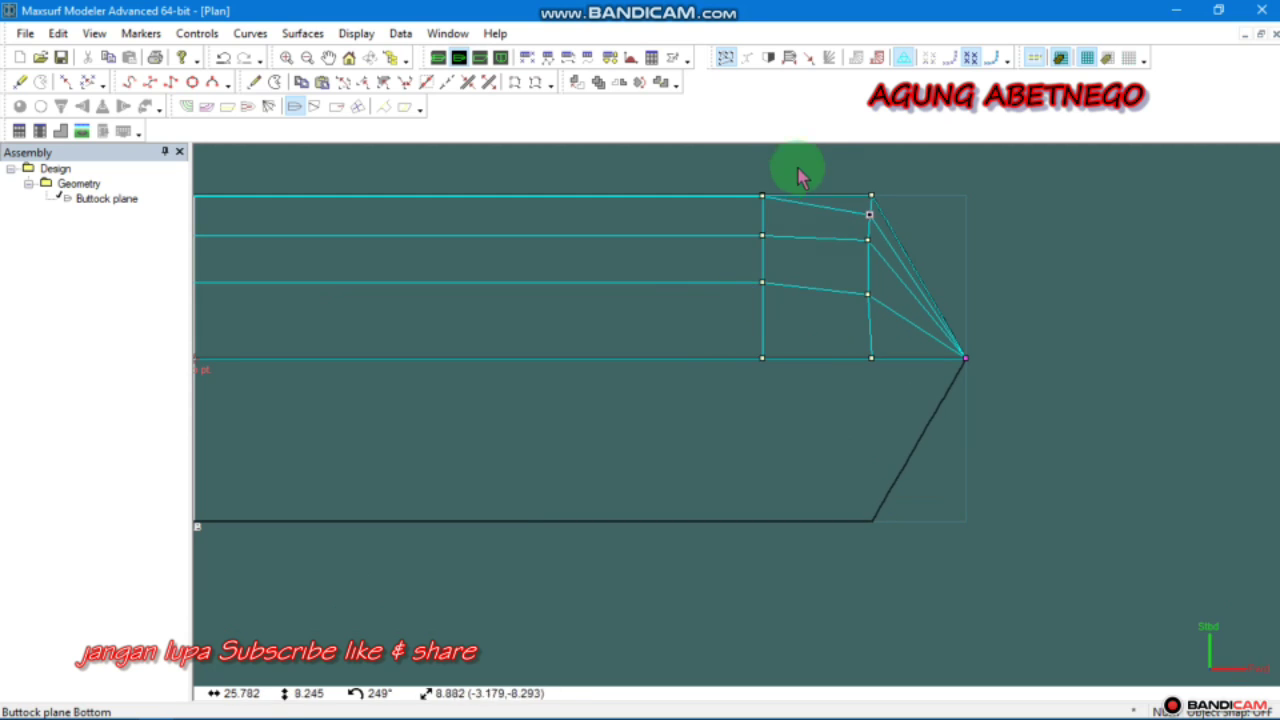
Move the two added forward columns aft to about 20.5 m and 24 m longitudinal position
left_click_drag(797, 168, 718, 403)
left_click_drag(761, 359, 677, 353)
left_click_drag(911, 168, 801, 395)
left_click_drag(871, 357, 760, 355)
middle_click_drag(757, 344, 776, 374)
scroll(771, 374, "down", 1)
scroll(772, 316, "up", 4)
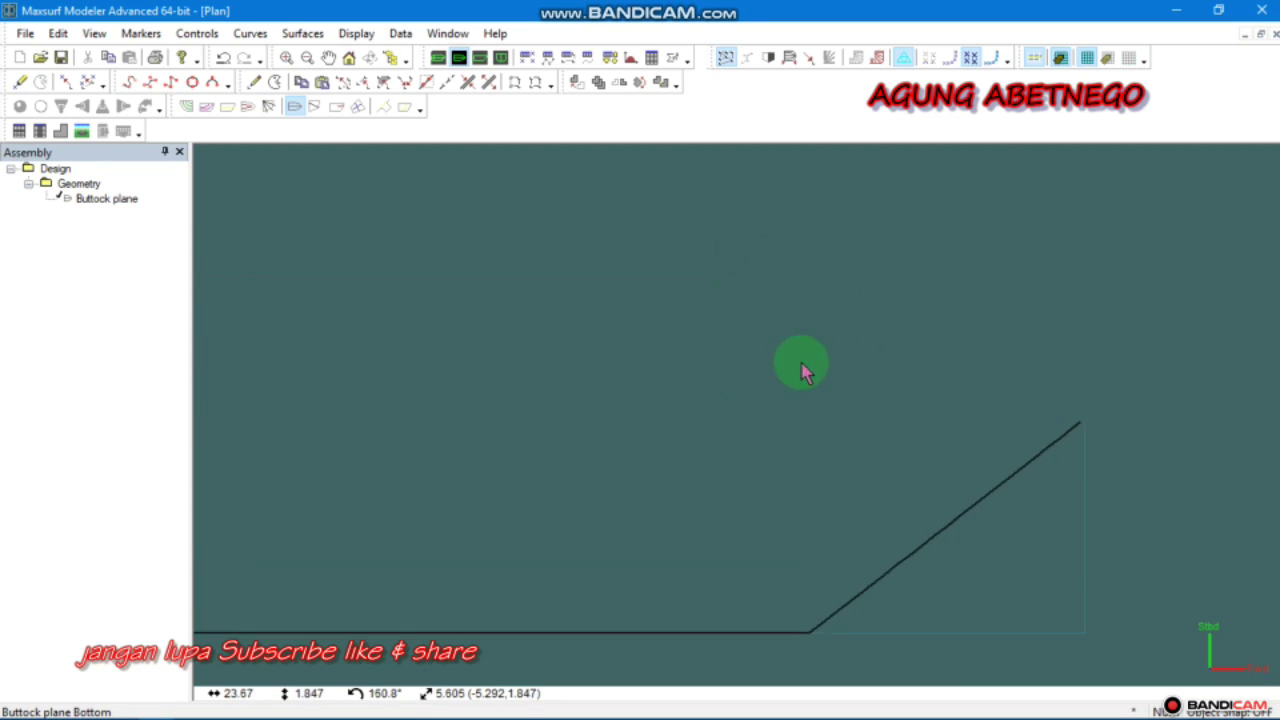
Pull the 24 m column's off-centreline control points inboard to taper the bow, with its upper-edge point at about 6.2 m offset
left_click_drag(826, 311, 807, 335)
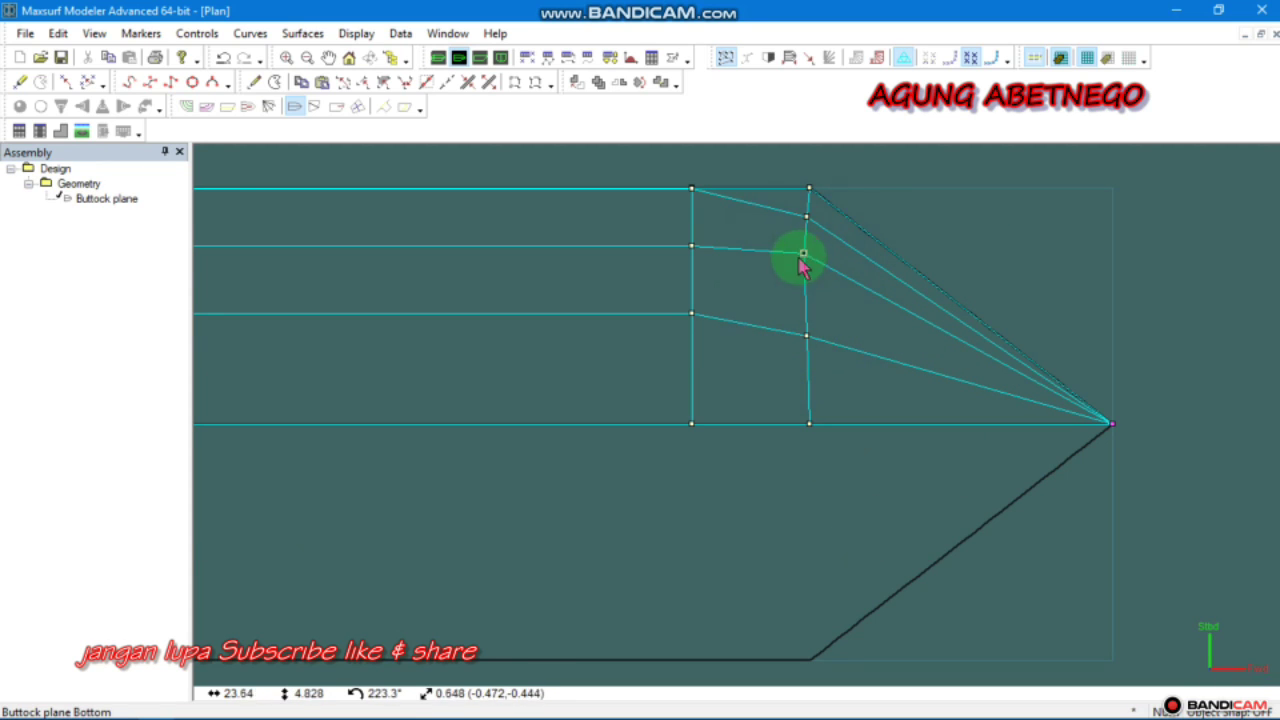
left_click_drag(800, 258, 806, 281)
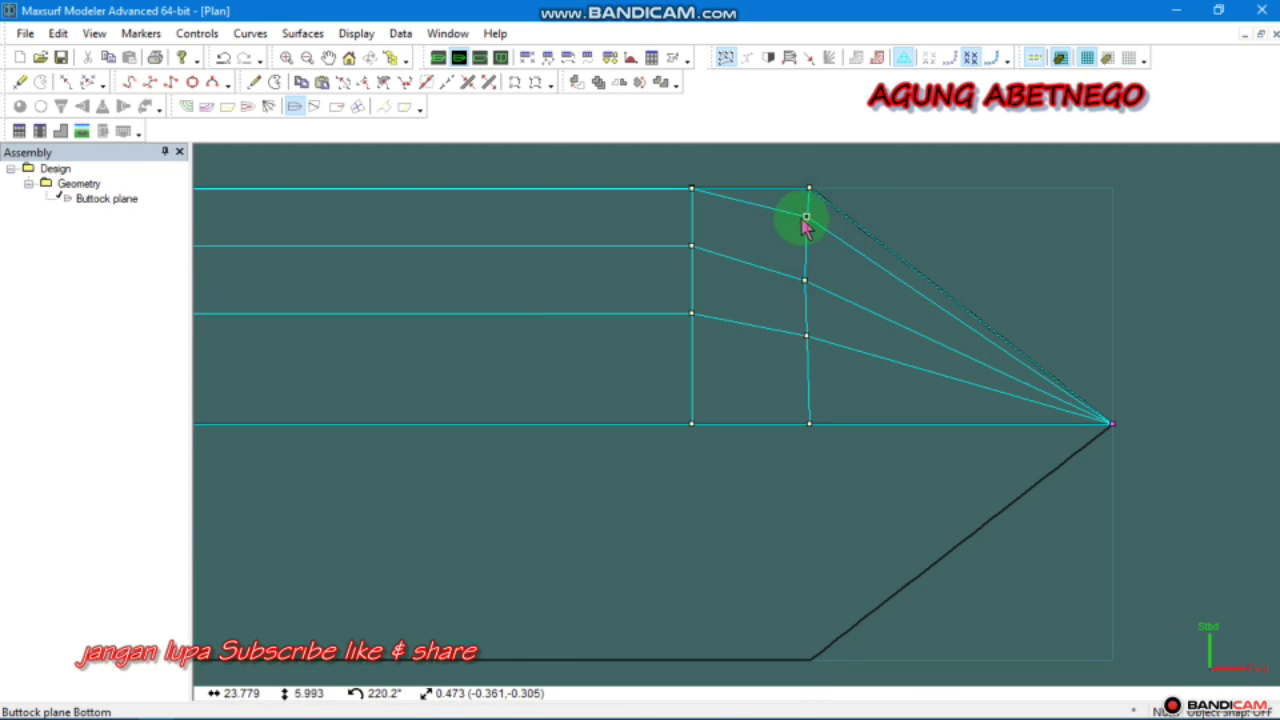
left_click_drag(806, 217, 808, 233)
middle_click_drag(811, 210, 838, 258)
scroll(867, 245, "down", 1)
left_click_drag(839, 240, 846, 264)
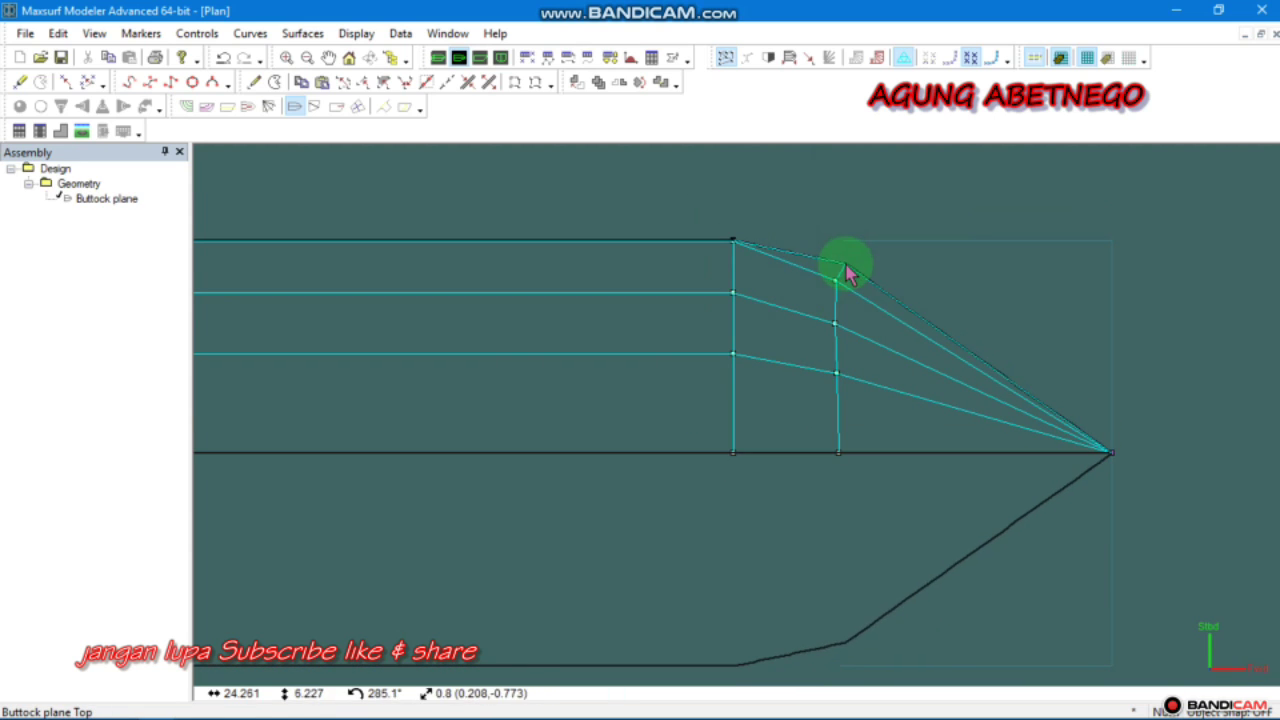
Adjust the offset of the outermost intermediate control point at the hull's aft end
scroll(866, 352, "down", 6)
middle_click_drag(290, 401, 638, 386)
scroll(543, 360, "up", 6)
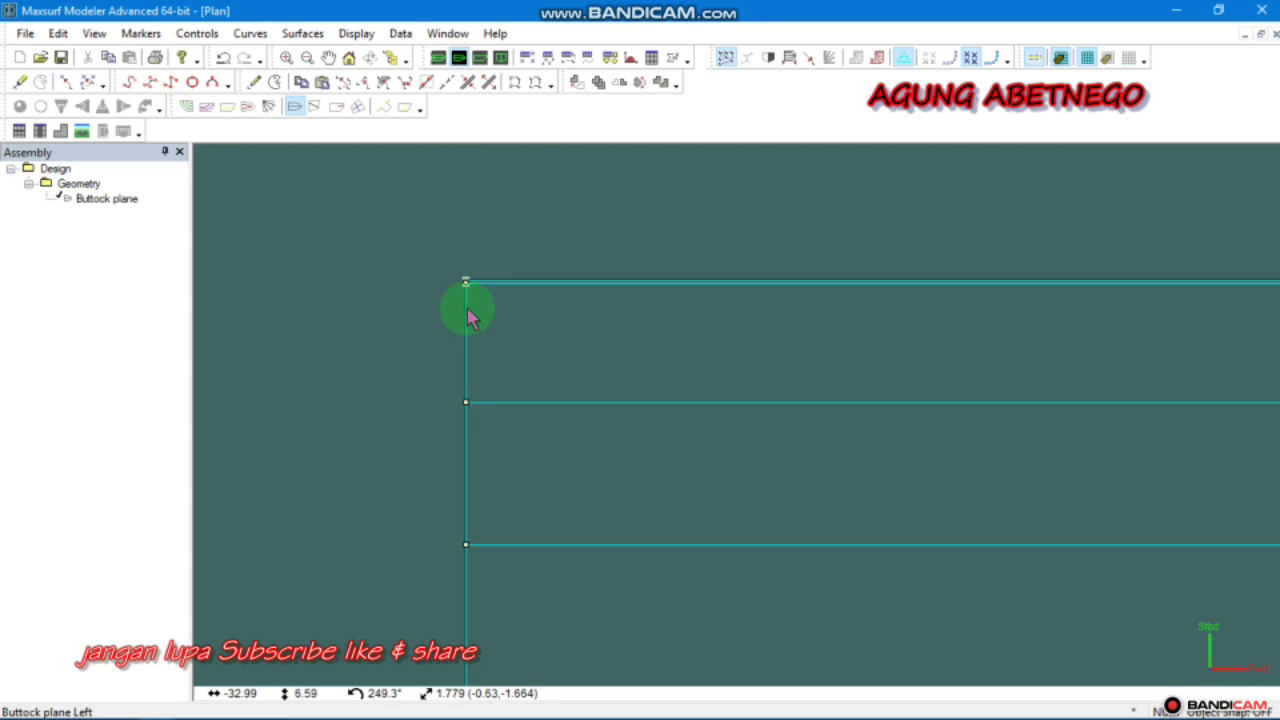
left_click_drag(467, 283, 472, 312)
scroll(487, 288, "down", 6)
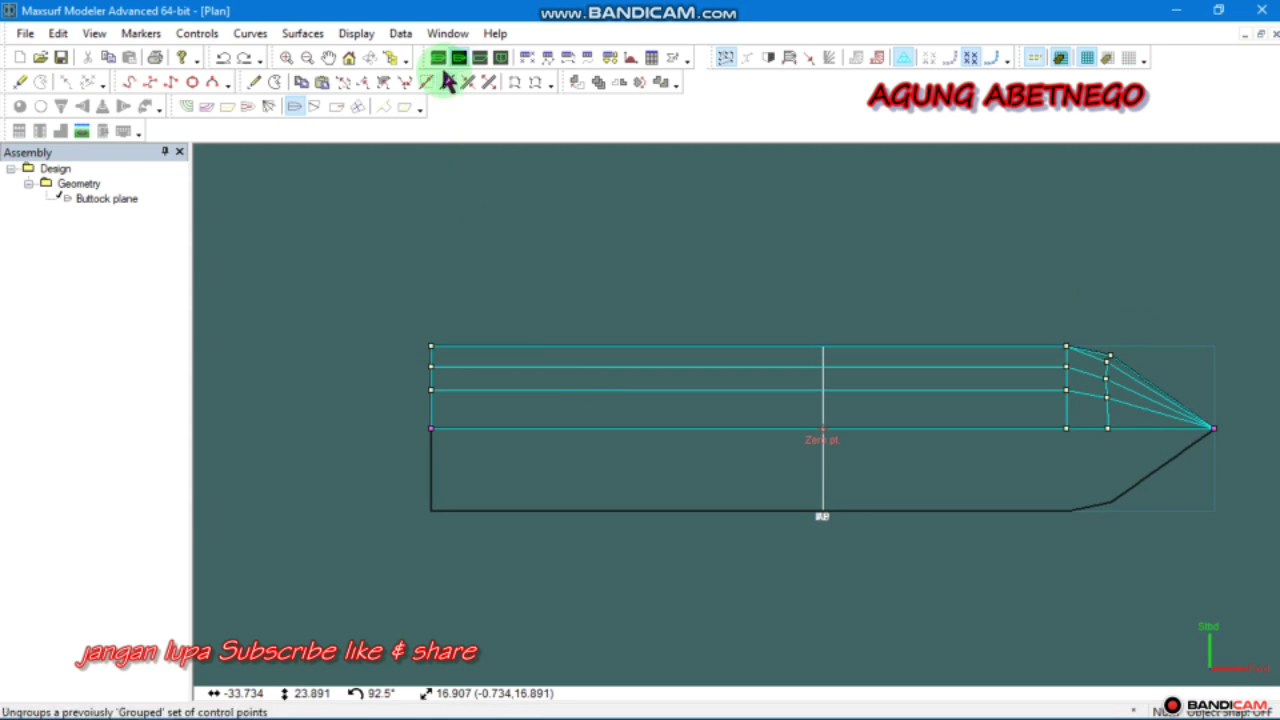
In the Profile view, raise the forward edge's upper two intermediate control points to about 5.6 m and 3.4 m height
left_click(483, 56)
scroll(840, 319, "up", 1)
left_click_drag(837, 322, 815, 357)
left_click_drag(1041, 302, 1023, 259)
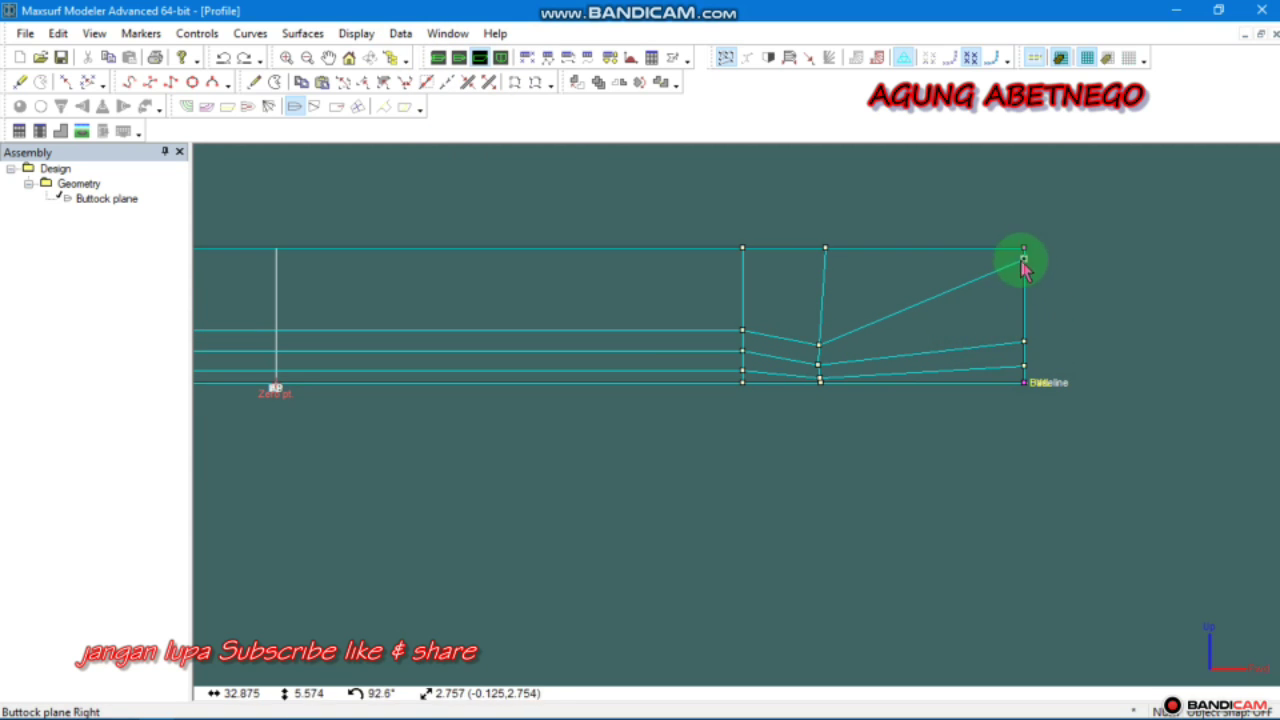
left_click_drag(1026, 343, 1024, 305)
Raise the intermediate control points of the 24 m column so the rows rise smoothly toward the bow
scroll(848, 344, "up", 3)
left_click_drag(816, 313, 784, 334)
left_click_drag(865, 306, 785, 392)
scroll(772, 274, "up", 1)
mouse_move(811, 388)
left_mouse_down()
mouse_move(811, 348)
mouse_move(820, 371)
left_mouse_up()
scroll(886, 395, "down", 3)
Space the forward edge's three intermediate control points at about 4.2, 4.9 and 5.5 m height
left_click_drag(1096, 393, 1011, 491)
left_click_drag(1107, 251, 1071, 301)
double_click(1068, 322)
left_click(712, 256)
key("ctrl+z")
scroll(1072, 352, "down", 1)
left_click_drag(1009, 417, 1095, 355)
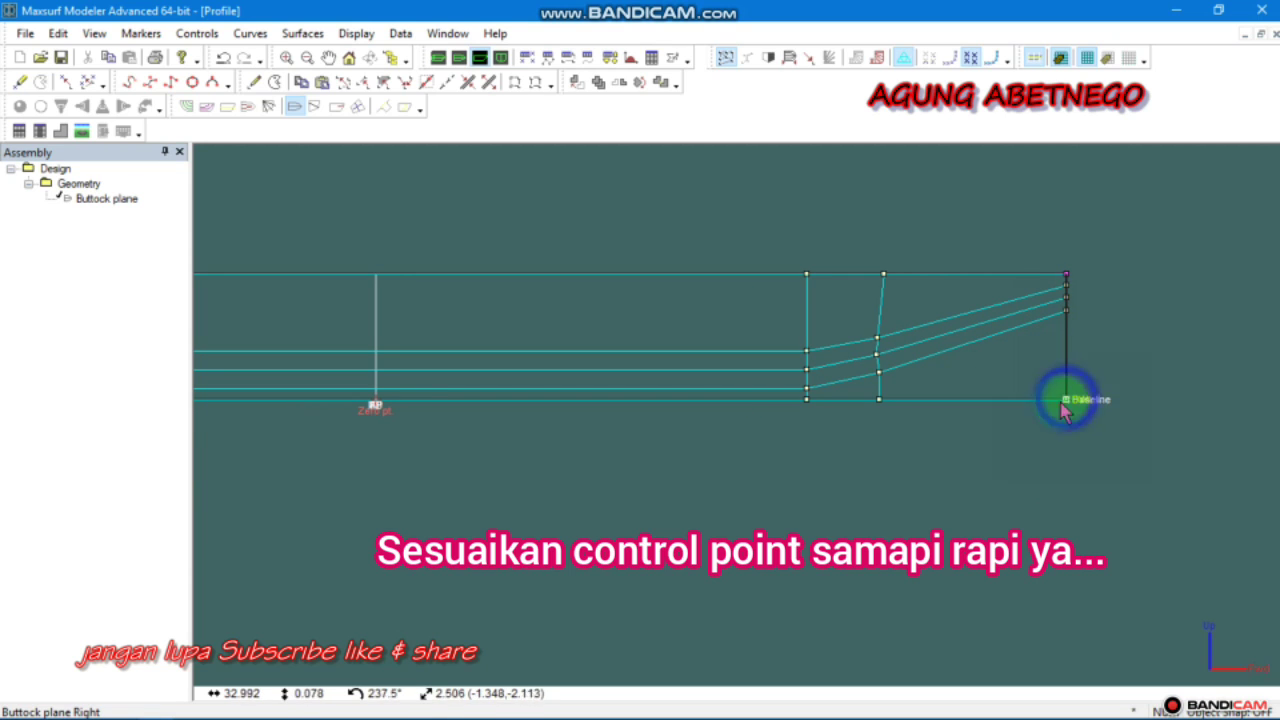
Move the forward edge's lower corner aft along the baseline to about 26.1 m longitudinal position
left_click_drag(1064, 401, 996, 382)
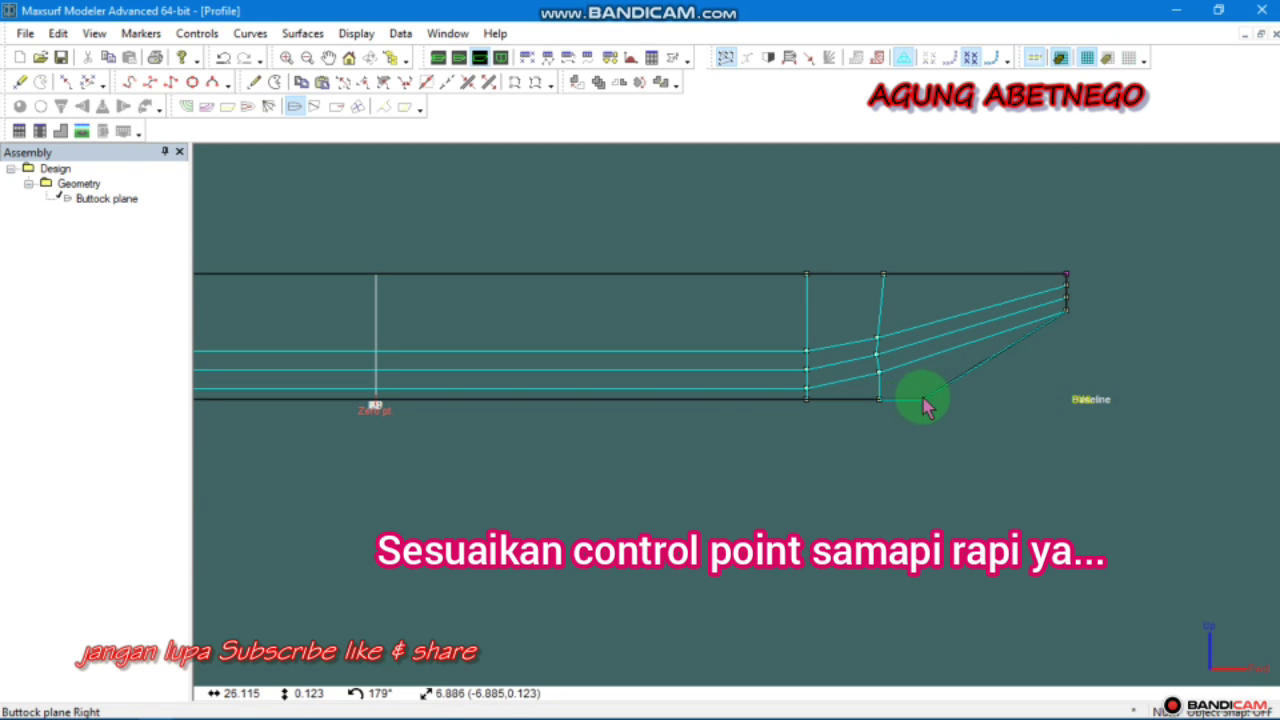
left_click_drag(923, 399, 922, 399)
scroll(972, 342, "up", 10)
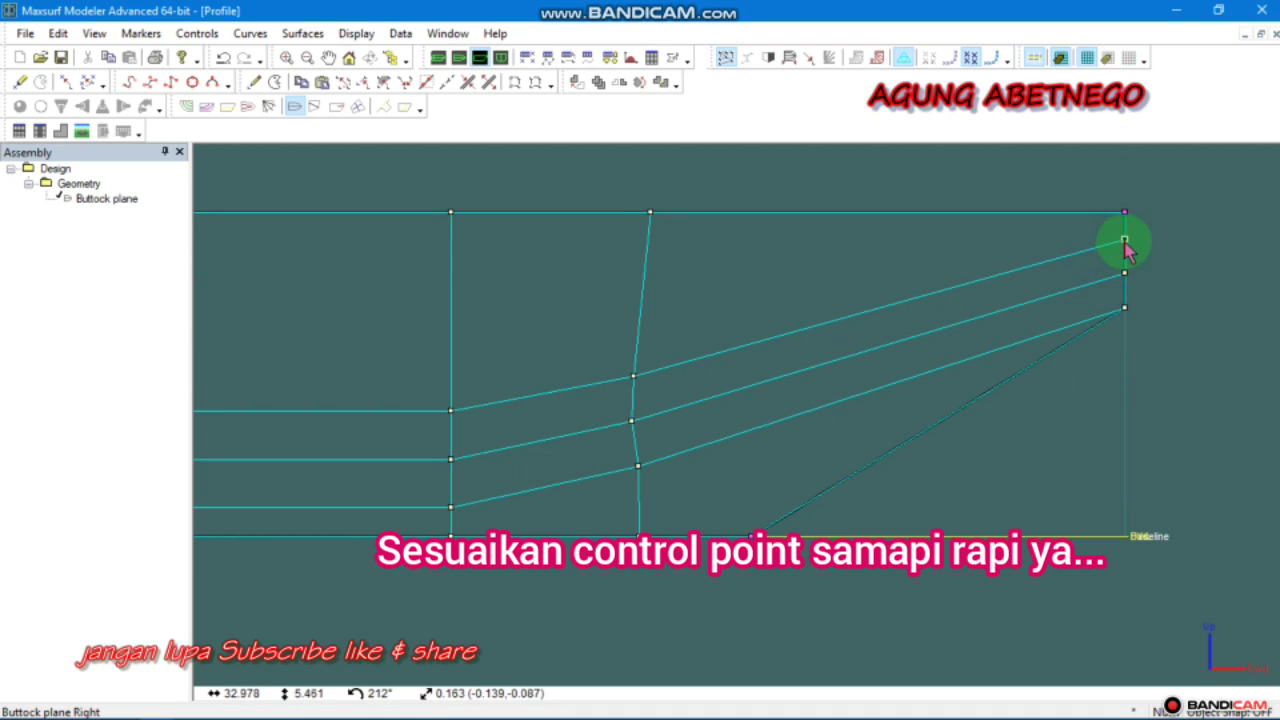
Raise the forward edge's three intermediate control points close to the upper corner, the lowest at about 5.3 m height
left_click_drag(1117, 294, 1095, 340)
left_click_drag(1140, 218, 1097, 281)
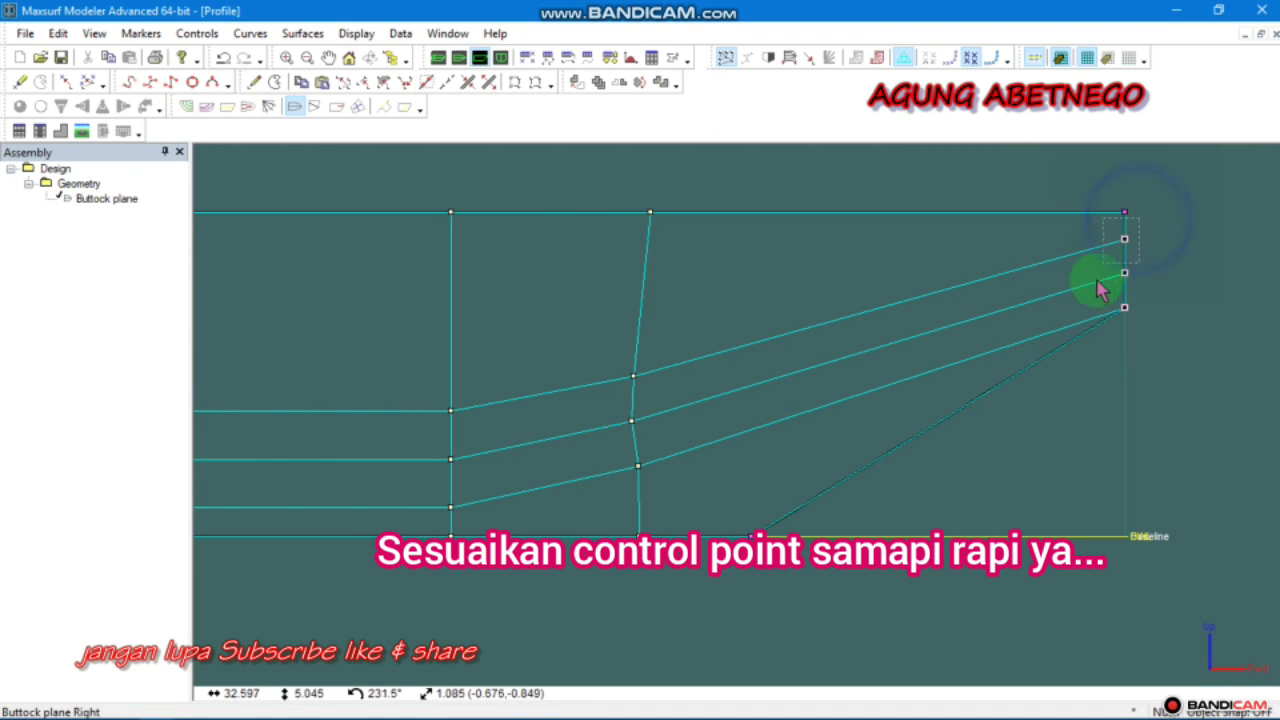
left_click_drag(1125, 239, 1124, 215)
mouse_move(1140, 237)
left_mouse_down()
mouse_move(1106, 298)
mouse_move(1146, 275)
mouse_move(1125, 251)
left_mouse_up()
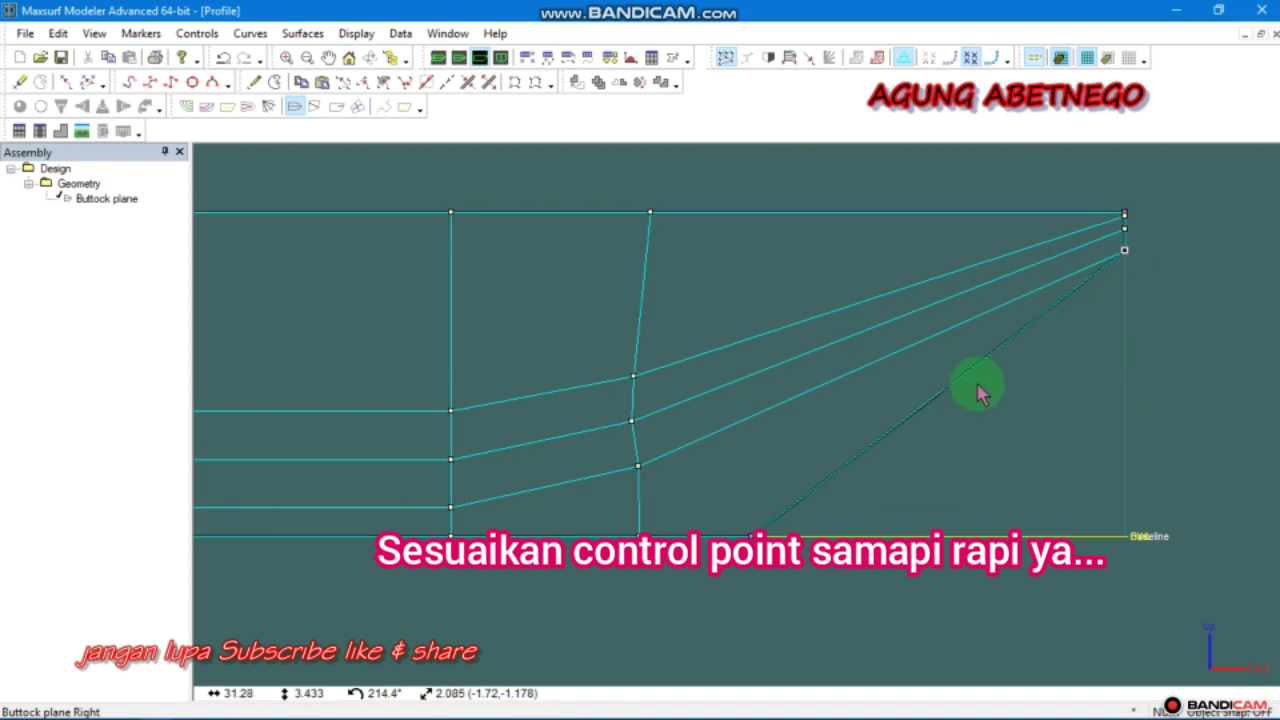
Form a raked stem by moving the intermediate points to about 27.9 m and 1.1 m high, 30.6 m and 3.2 m, 32.6 m and 4.8 m
scroll(924, 427, "down", 5)
scroll(752, 472, "up", 2)
left_click_drag(899, 469, 832, 500)
scroll(780, 476, "down", 2)
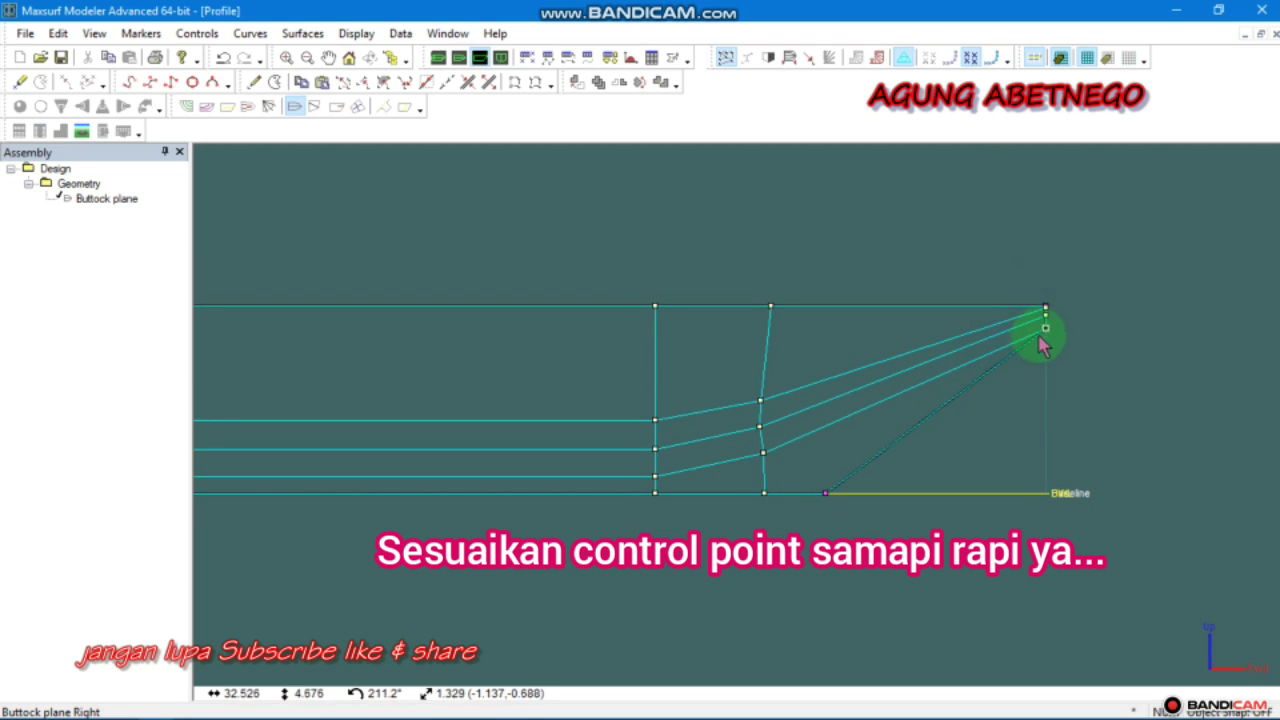
left_click_drag(1043, 345, 885, 459)
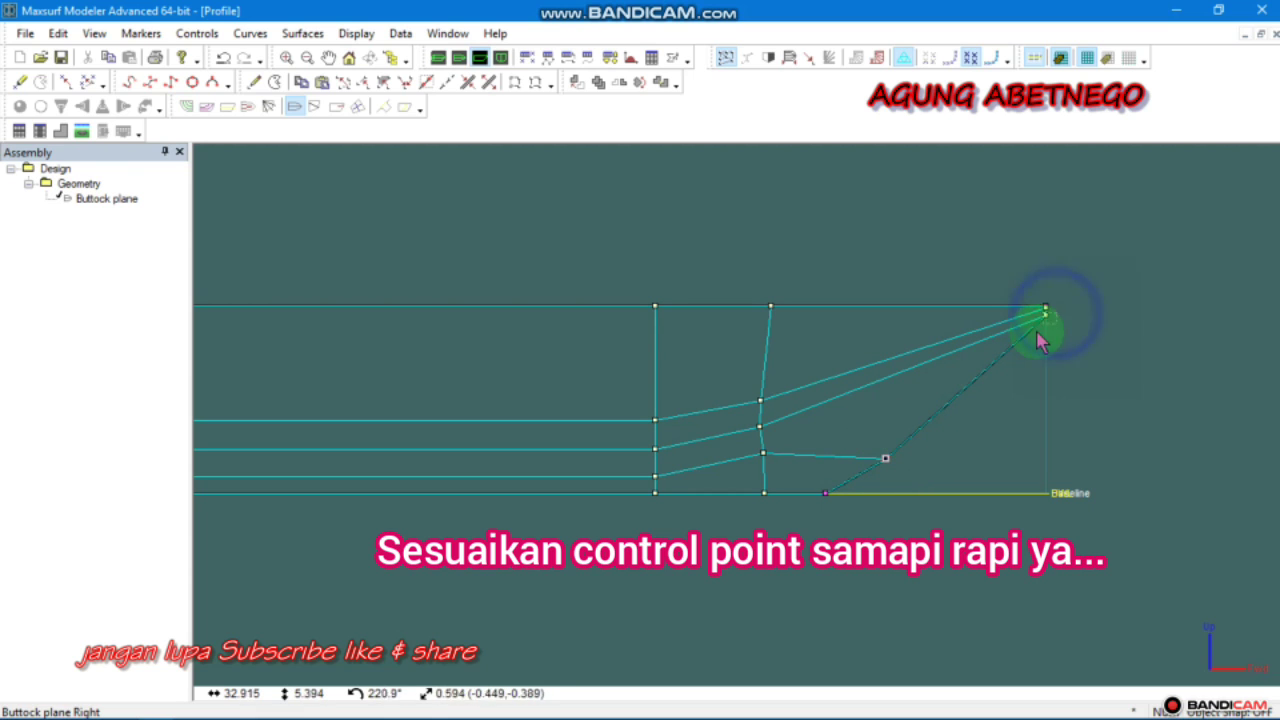
left_click_drag(1046, 316, 973, 394)
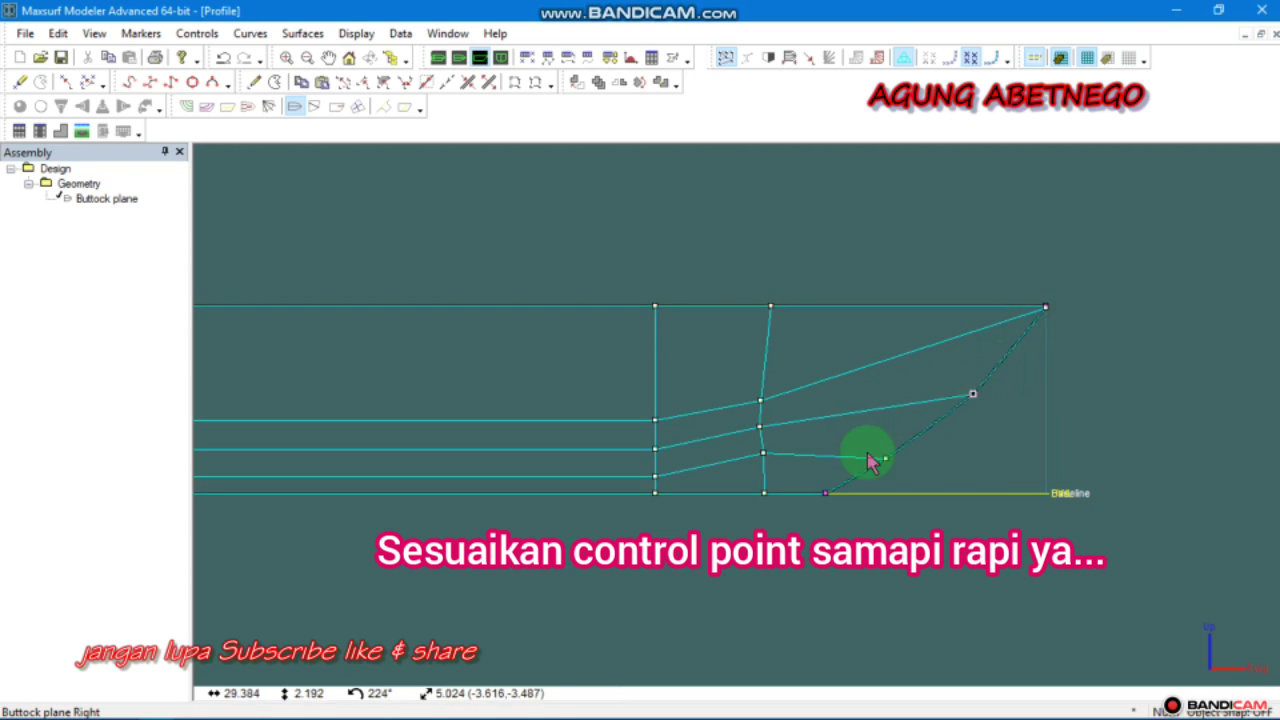
scroll(935, 382, "up", 7)
left_click_drag(1175, 272, 1121, 432)
scroll(1000, 420, "down", 3)
scroll(1010, 400, "down", 2)
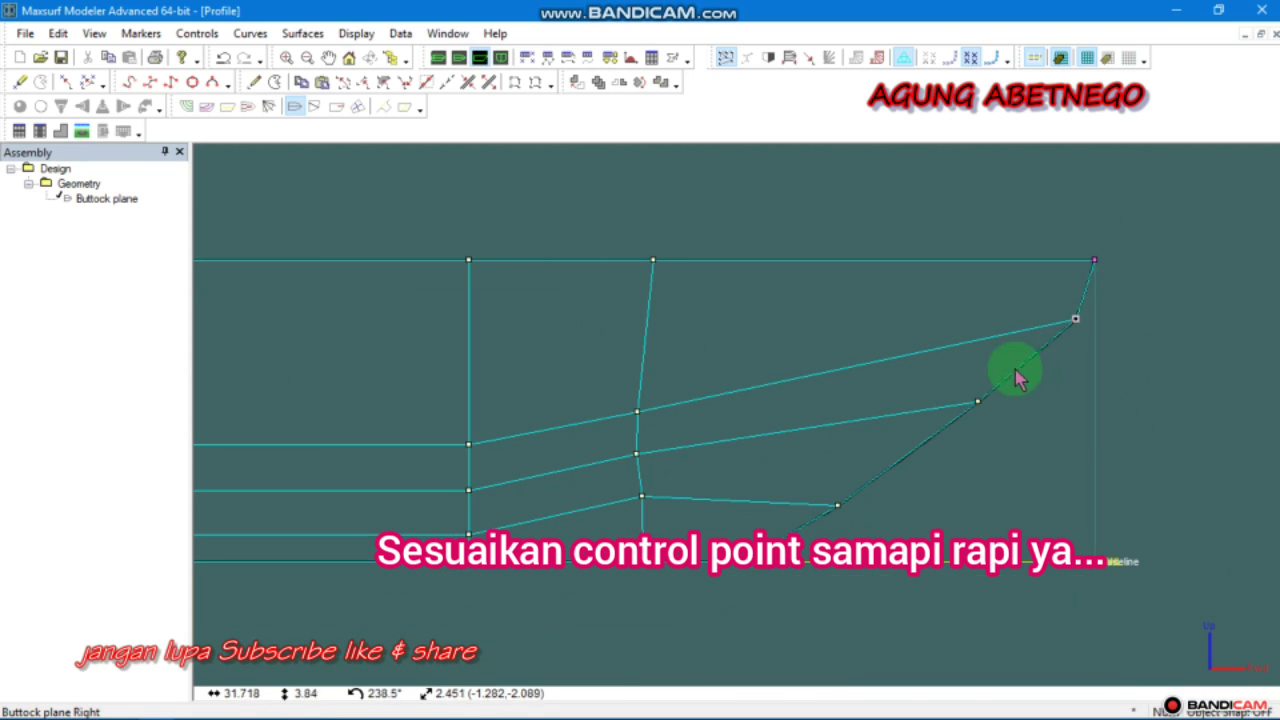
Refine the stem, moving its uppermost intermediate point to about 32.1 m and the lowest to about 29.1 m at 2.2 m height
left_click_drag(1076, 327, 1051, 320)
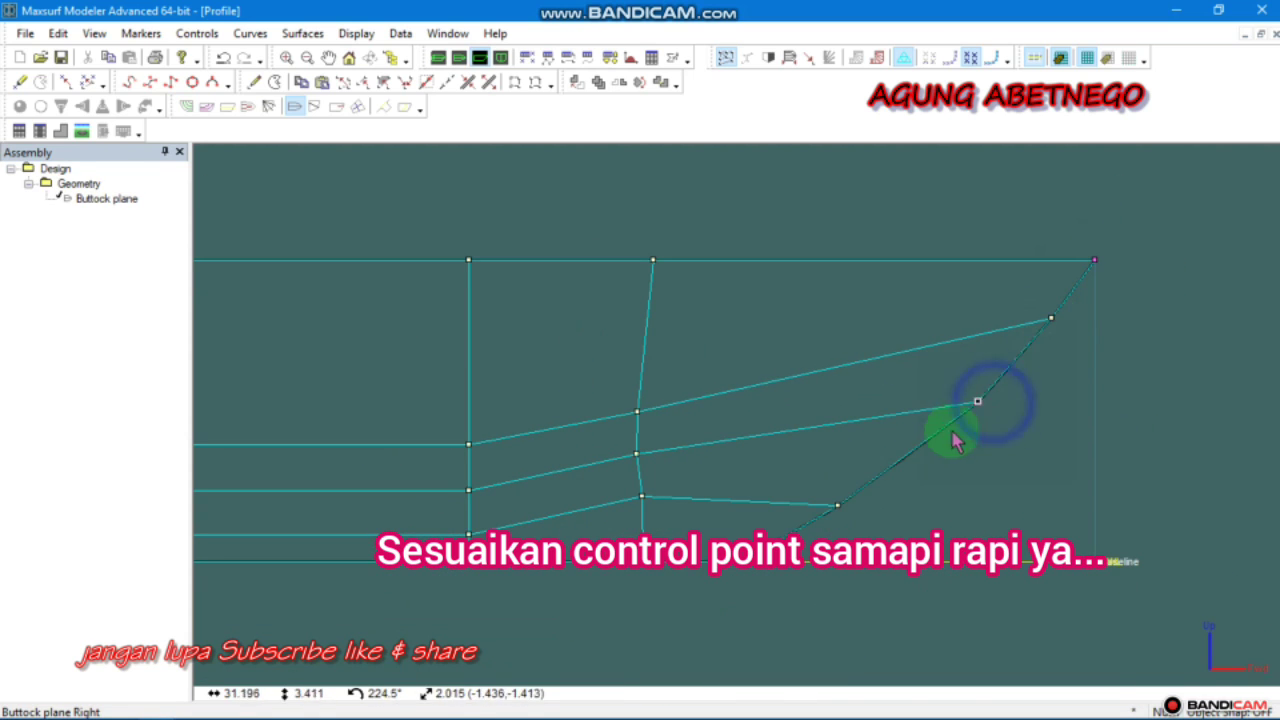
left_click_drag(976, 404, 972, 399)
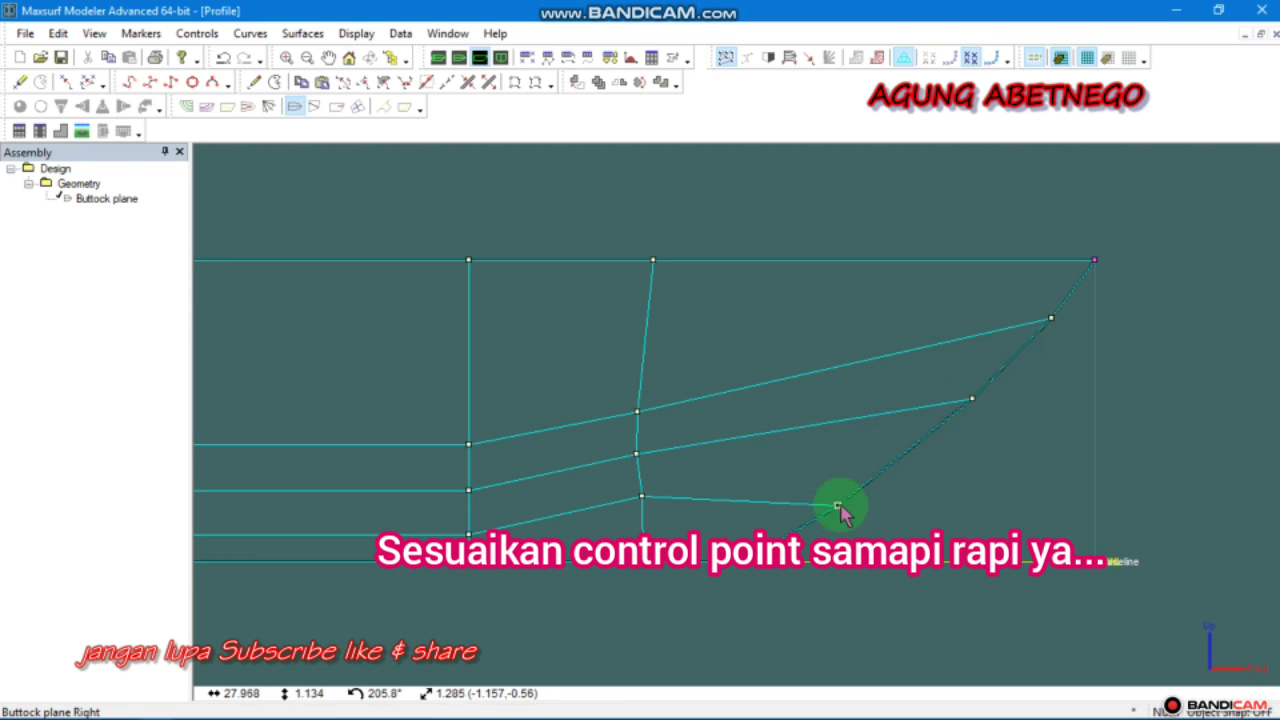
mouse_move(838, 507)
left_mouse_down()
mouse_move(889, 470)
mouse_move(848, 505)
left_mouse_up()
scroll(870, 489, "down", 3)
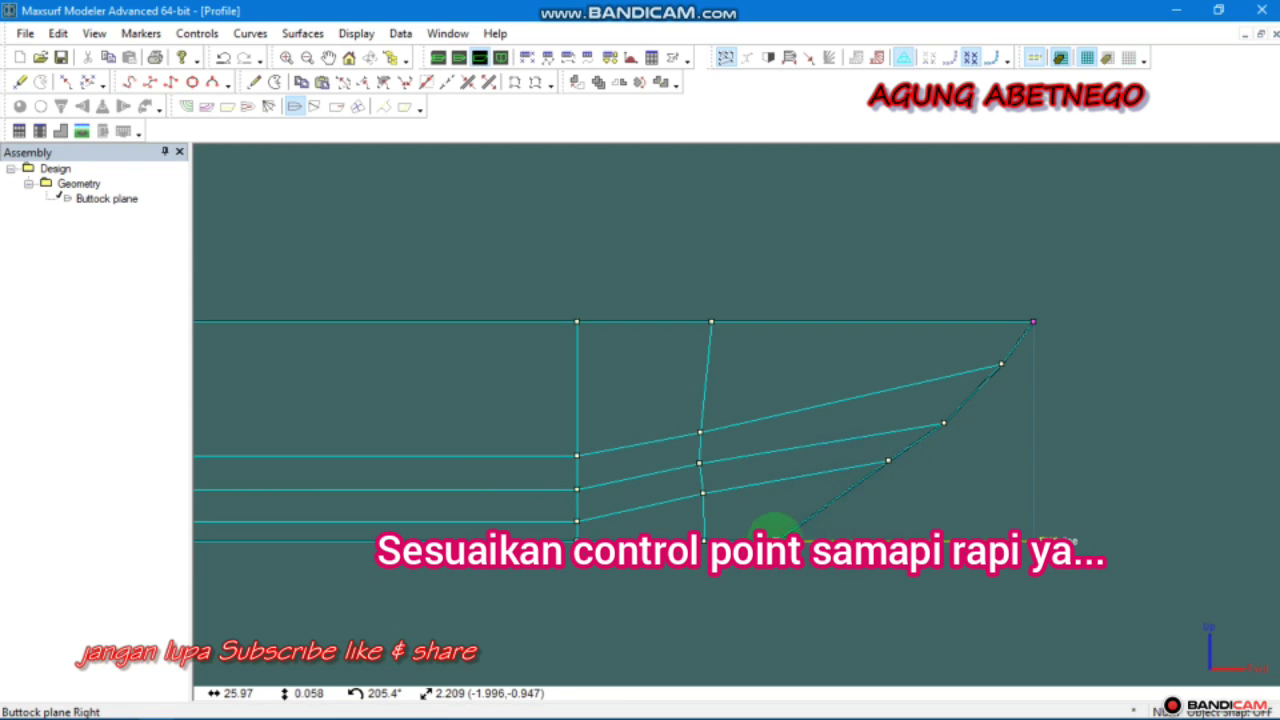
Move the stem's bottom corner to about 27.4 m and 0.6 m height, and lower the point above it to about 1.9 m height
left_click_drag(776, 540, 779, 519)
scroll(1040, 405, "down", 3)
scroll(860, 472, "up", 2)
left_click_drag(868, 484, 905, 502)
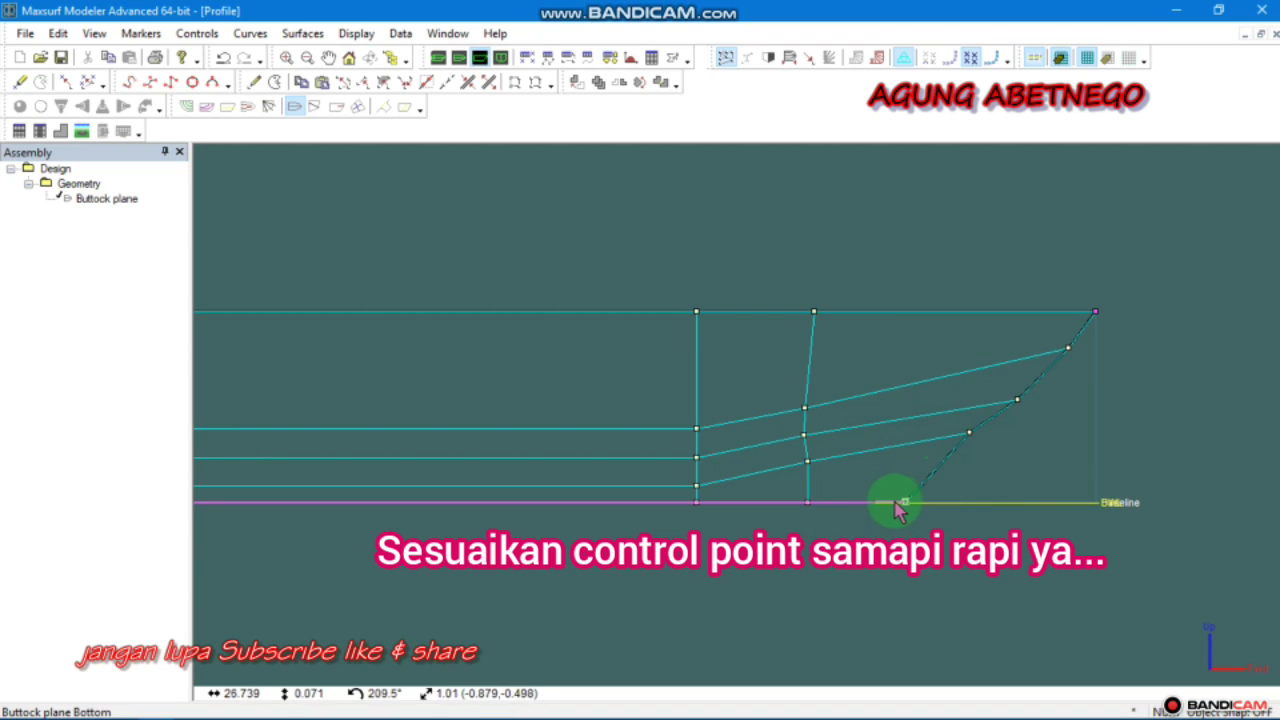
left_click_drag(871, 483, 916, 484)
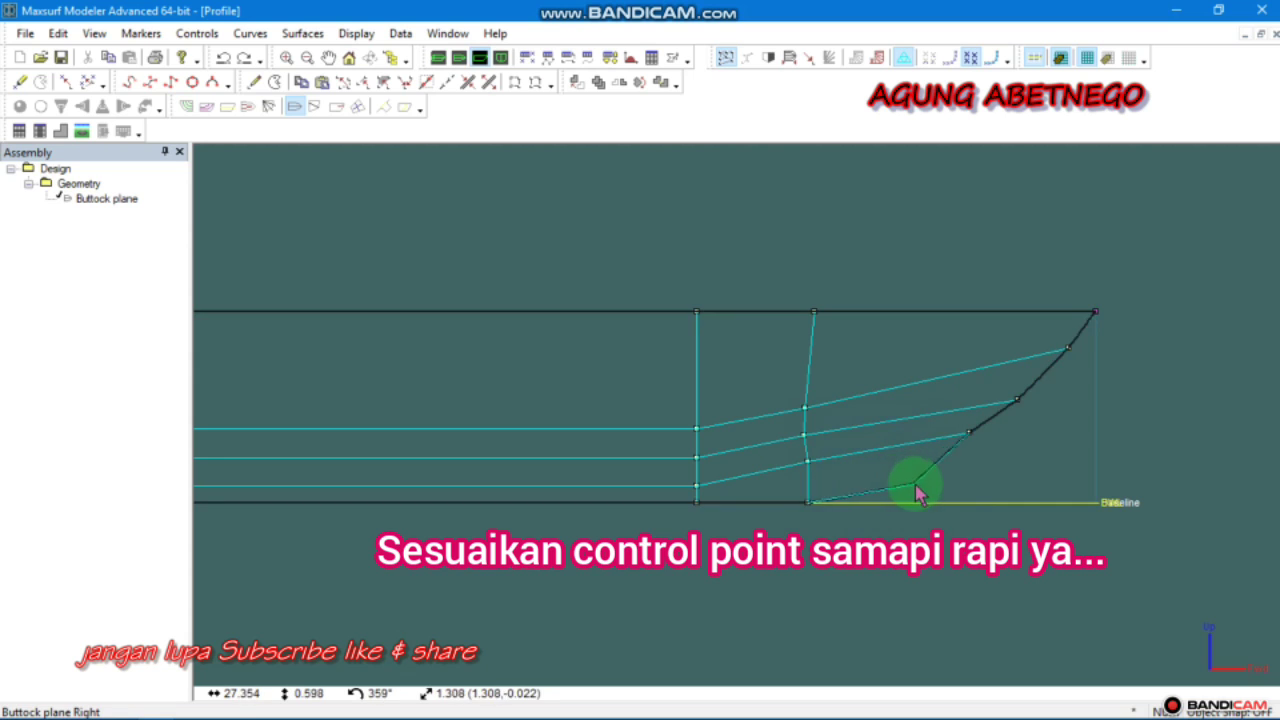
scroll(919, 470, "up", 2)
left_click_drag(992, 416, 994, 418)
Raise the uppermost intermediate control point of the hull's aft edge toward the upper edge
scroll(997, 438, "down", 7)
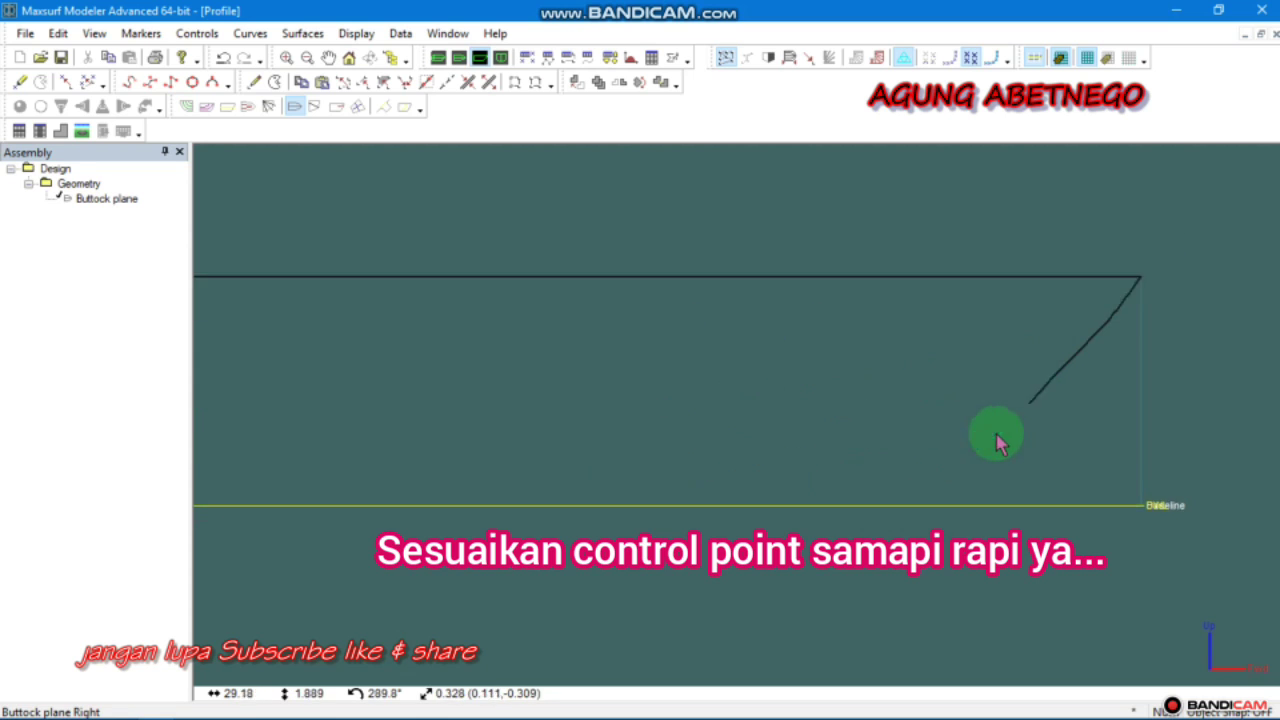
middle_click_drag(455, 539, 810, 480)
scroll(657, 434, "up", 4)
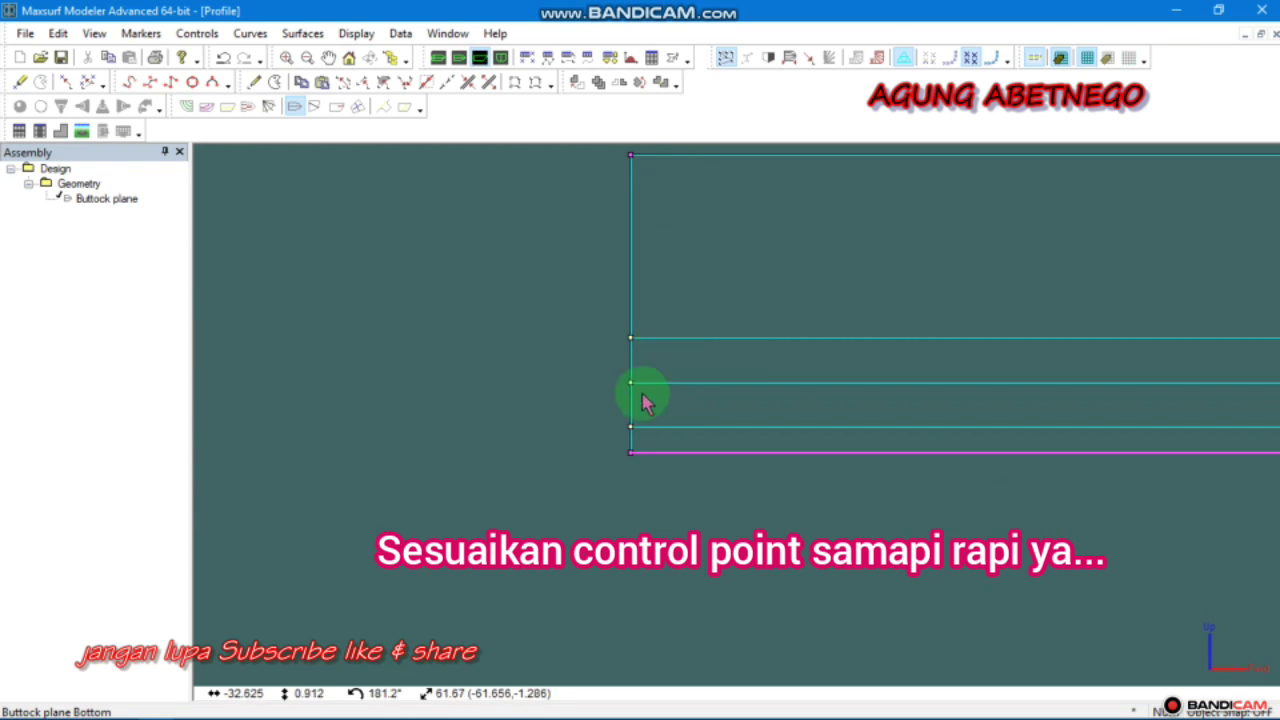
left_click(632, 285)
left_click(688, 292)
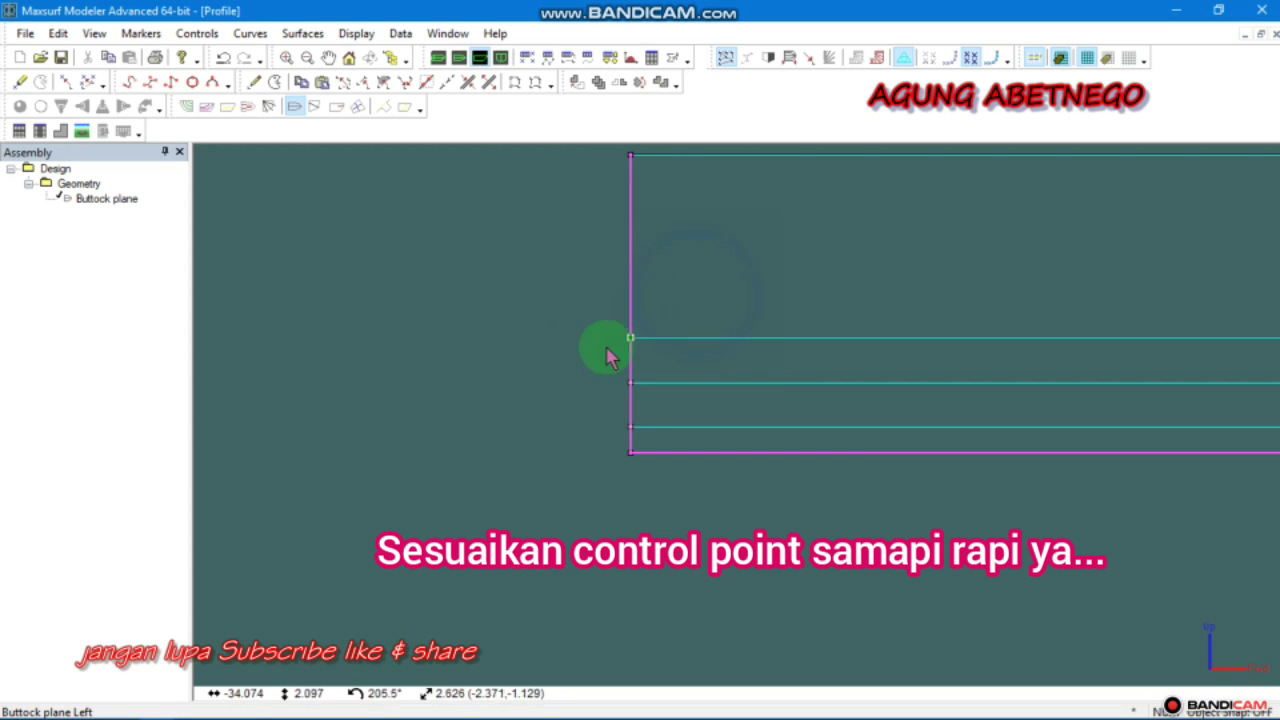
left_click_drag(631, 338, 605, 235)
Raise the two remaining intermediate control points of the aft edge, placing the lowest at about 4.6 m height
scroll(775, 401, "down", 2)
middle_click_drag(773, 402, 694, 409)
mouse_move(662, 303)
left_mouse_down()
mouse_move(572, 309)
mouse_move(573, 331)
mouse_move(617, 277)
left_mouse_up()
mouse_move(646, 350)
left_mouse_down()
mouse_move(579, 451)
mouse_move(620, 335)
mouse_move(616, 303)
left_mouse_up()
scroll(657, 477, "down", 5)
middle_click_drag(657, 470, 522, 437)
scroll(539, 395, "up", 1)
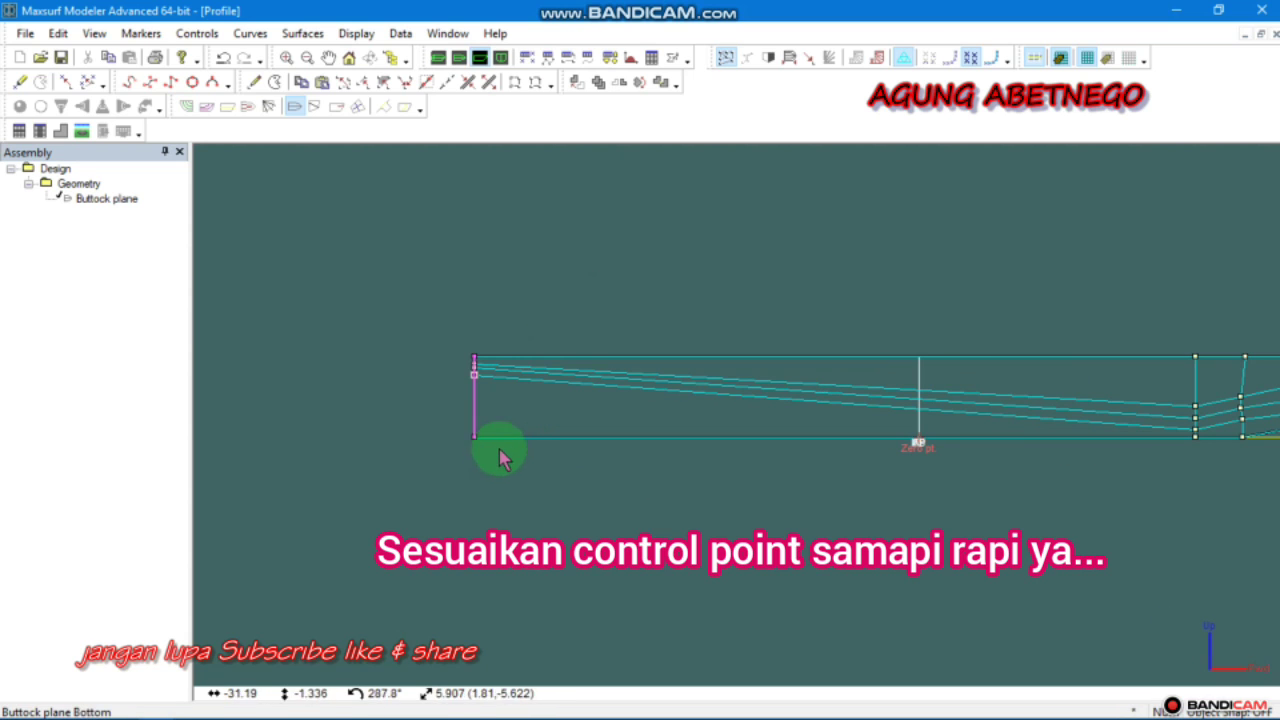
Raise the stern's bottom corner to about mid-height and add a column of control points just forward of the stern edge
left_click_drag(476, 438, 483, 399)
scroll(500, 455, "down", 3)
left_click(256, 83)
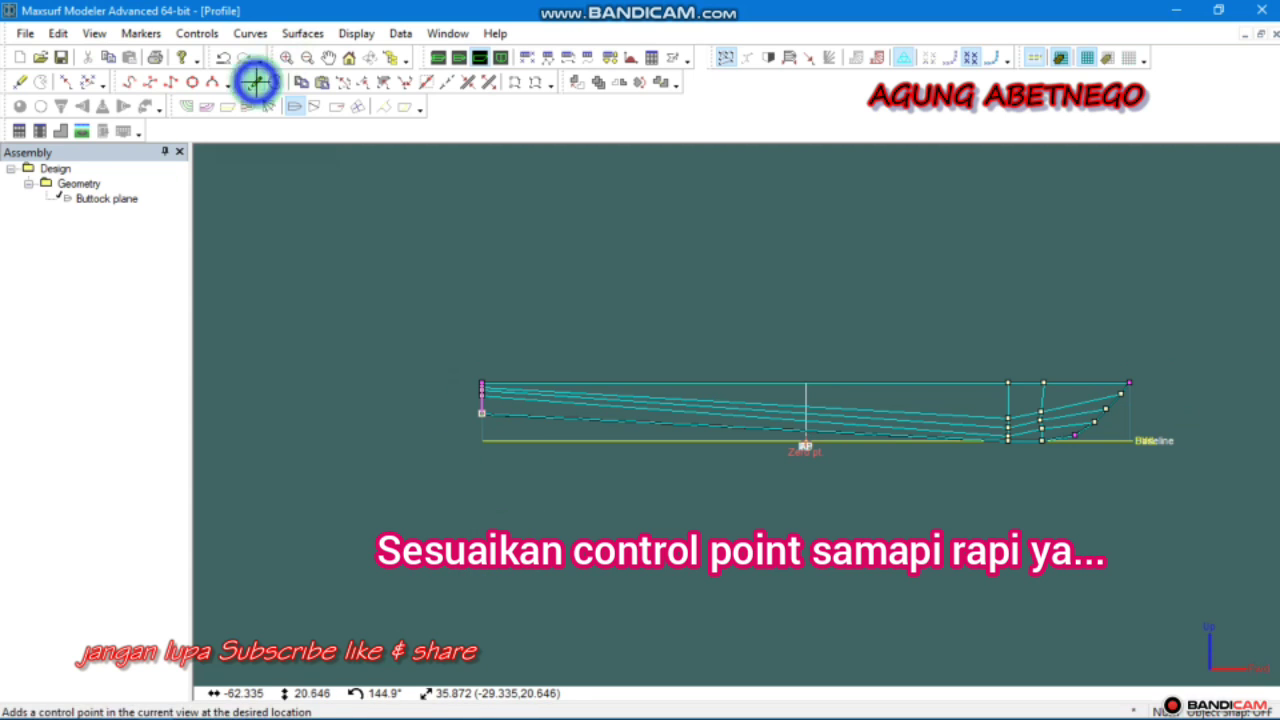
left_click(523, 381)
scroll(522, 420, "up", 3)
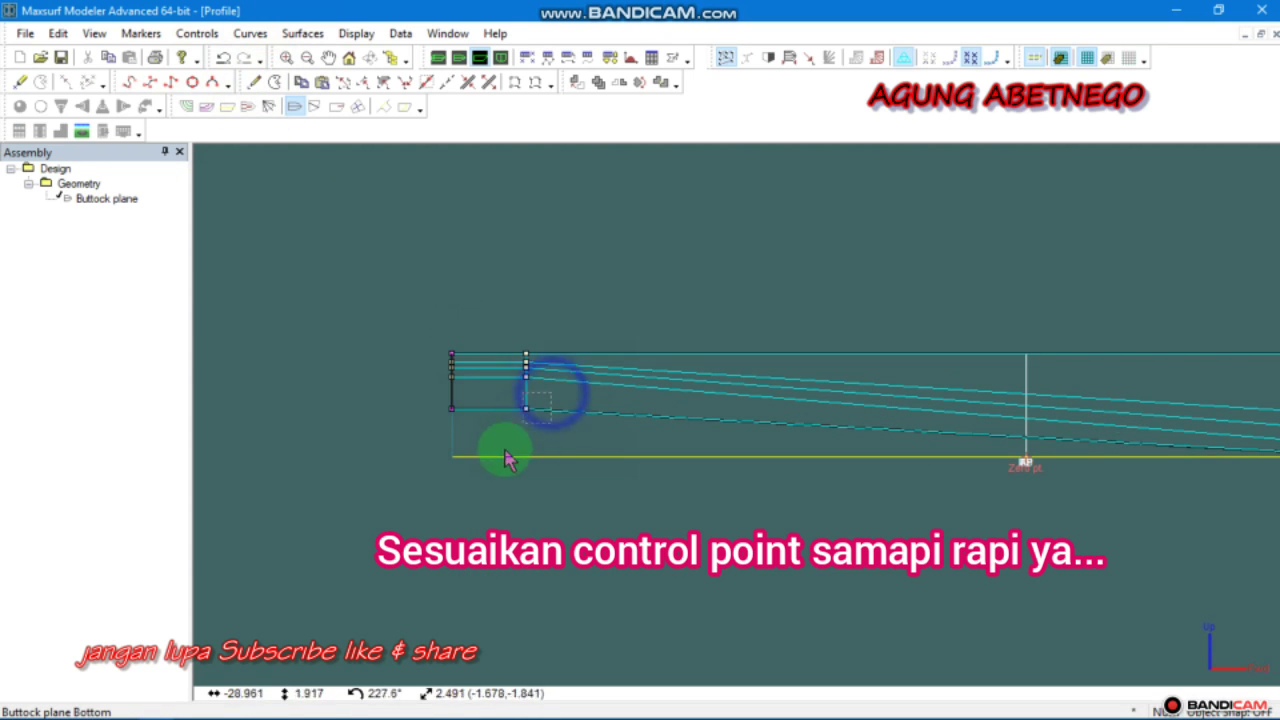
Move the new stern column's bottom control point forward to about -19.5 m and set its height to 0 m
left_click_drag(526, 409, 712, 455)
left_click(197, 33)
left_click(290, 500)
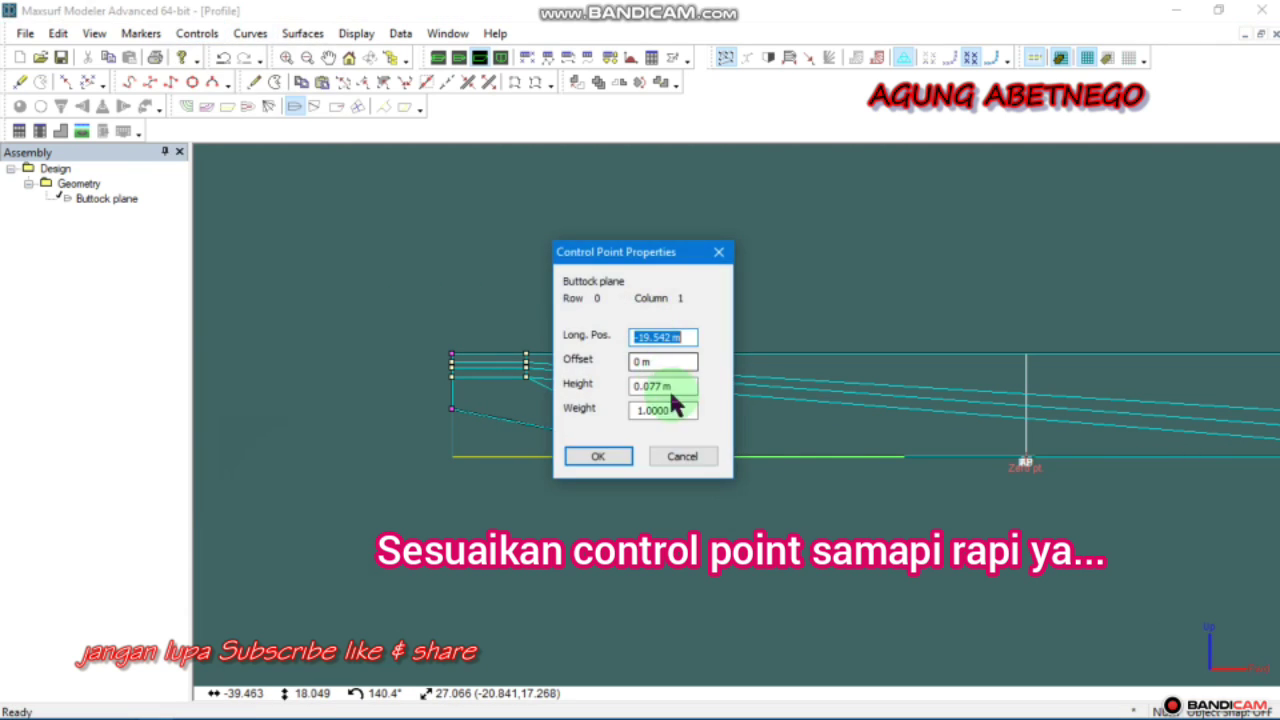
key("Tab")
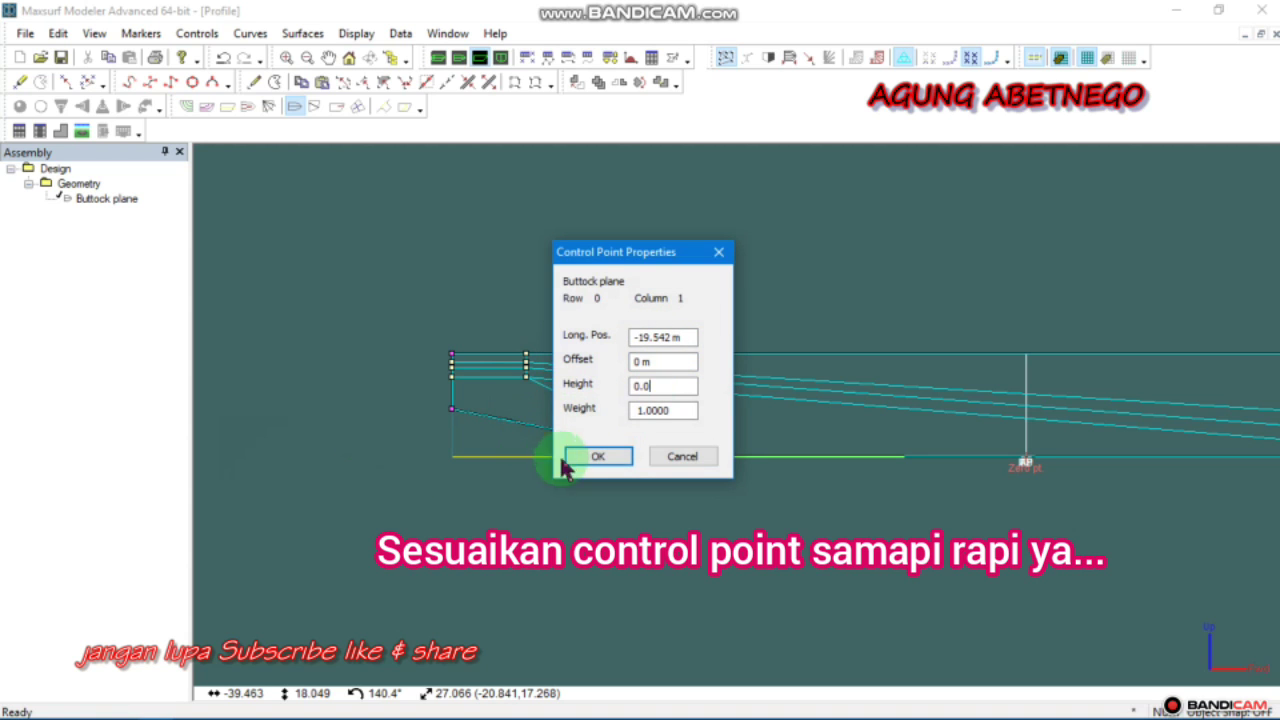
left_click(604, 463)
scroll(617, 484, "down", 3)
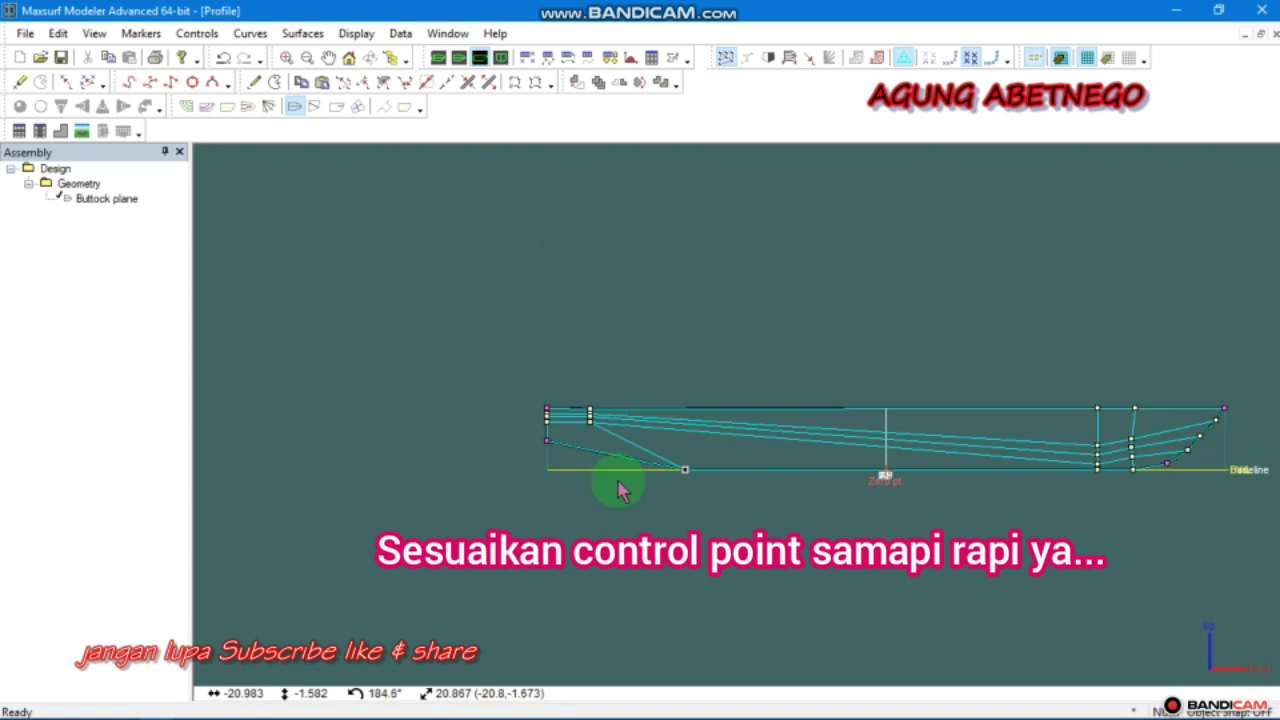
Move the new column's three intermediate points forward and down toward the keel, placing the uppermost at about -22.2 m and 2.1 m height
middle_click_drag(617, 484, 541, 450)
scroll(505, 392, "up", 3)
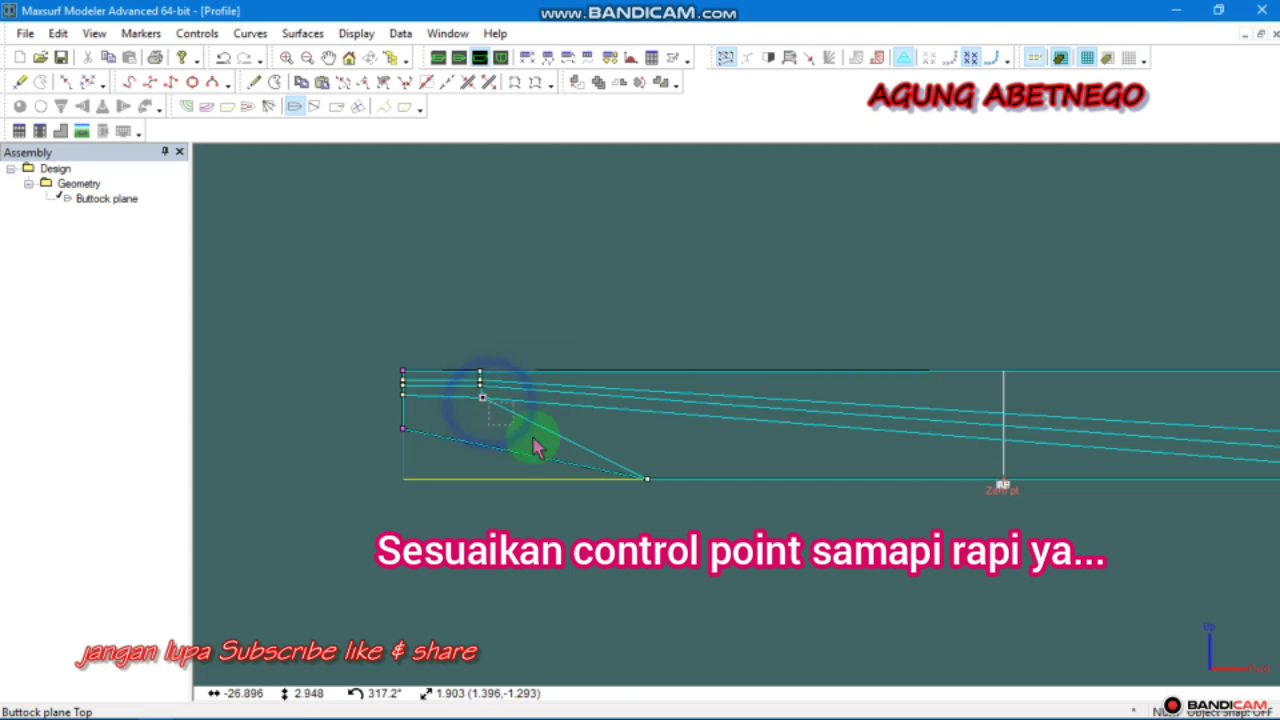
left_click_drag(484, 401, 634, 472)
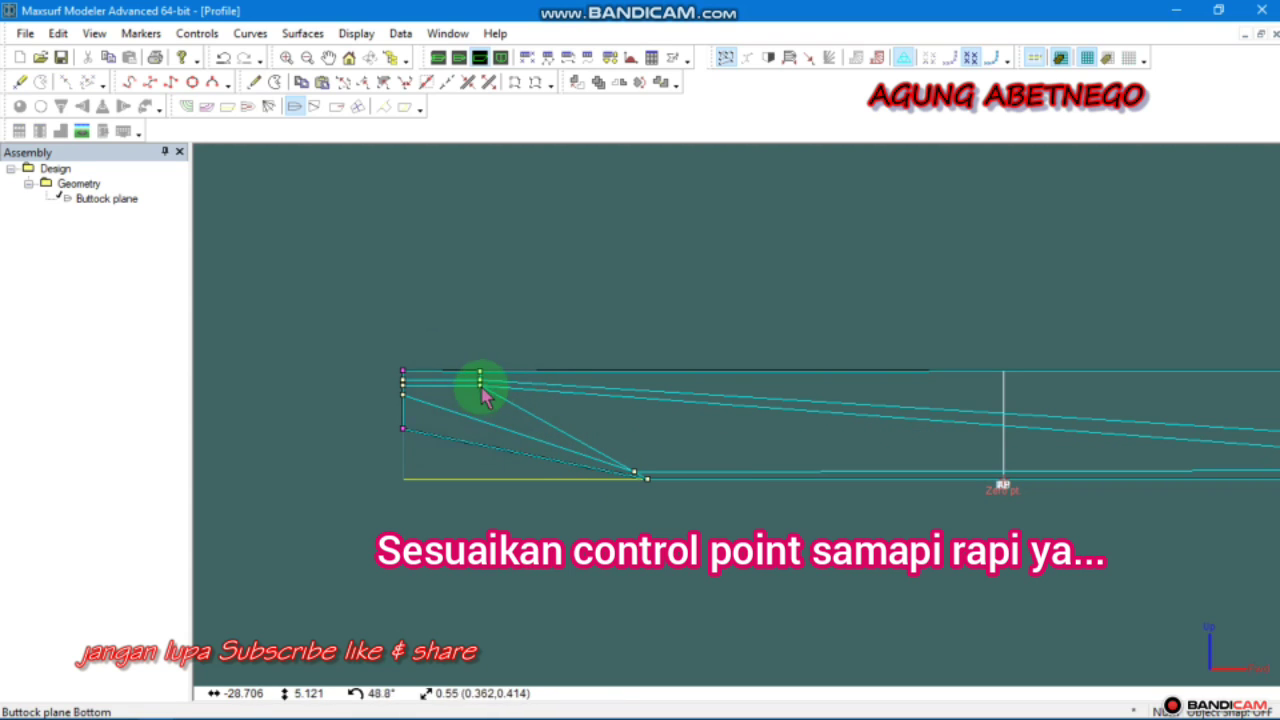
left_click_drag(481, 398, 626, 470)
scroll(473, 384, "up", 2)
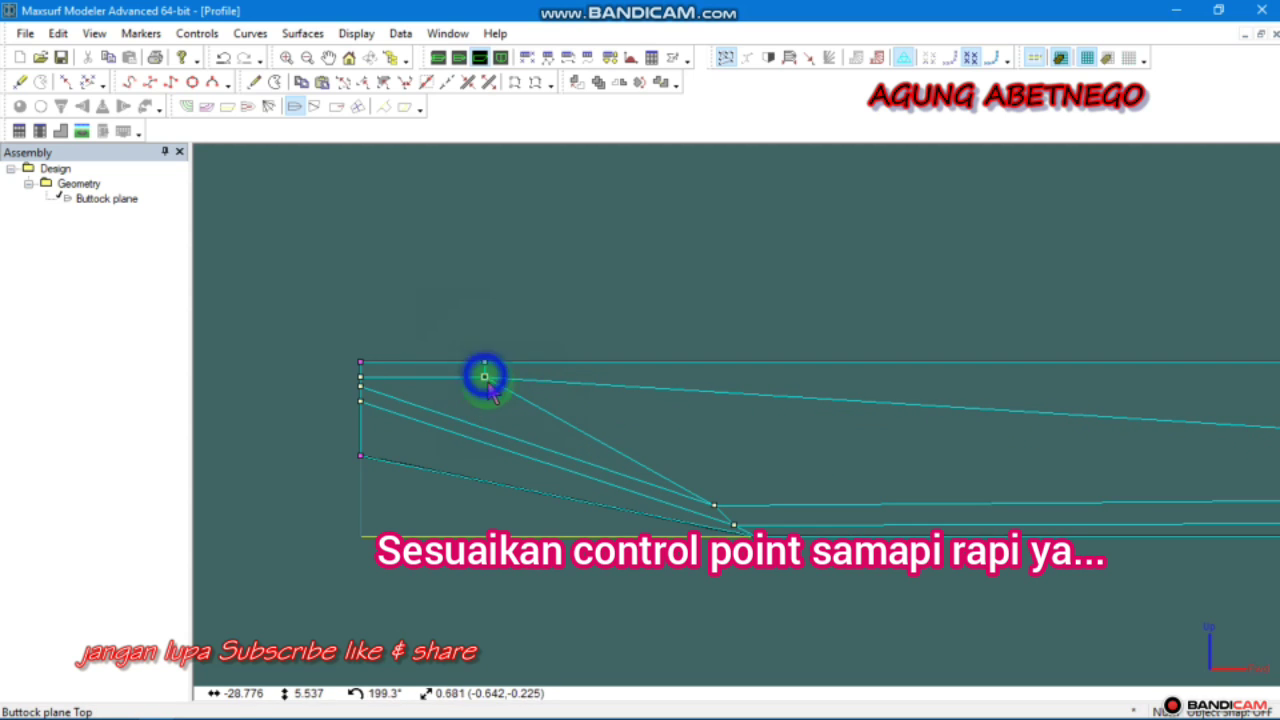
left_click_drag(484, 378, 679, 484)
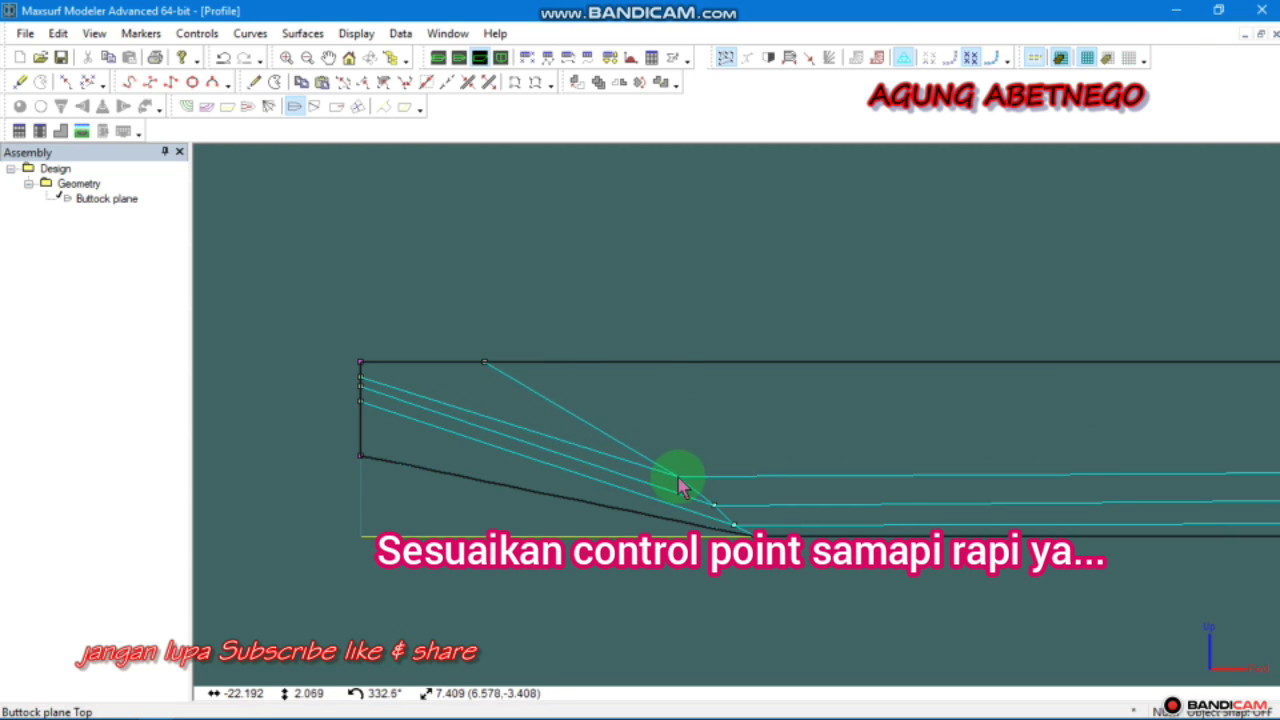
Lower the middle and lowest intermediate control points of the stern edge so they are spaced more evenly
scroll(458, 443, "down", 2)
scroll(445, 440, "up", 1)
scroll(296, 364, "up", 2)
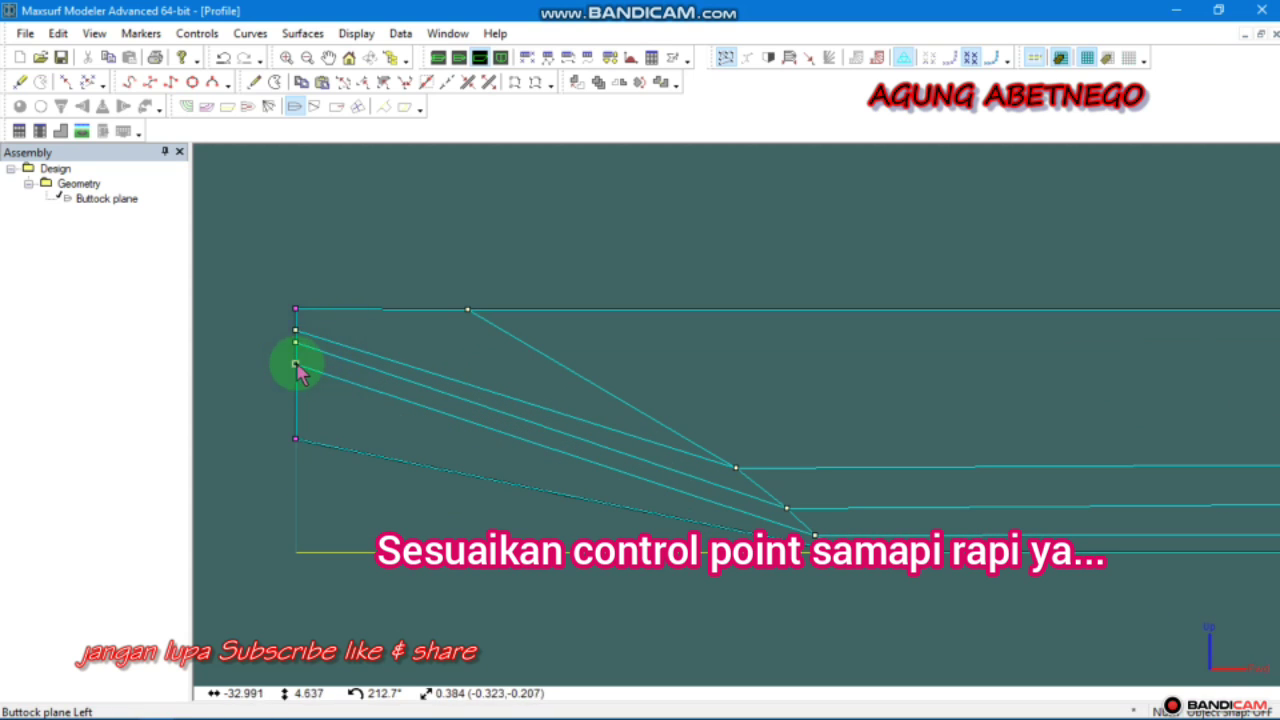
left_click_drag(296, 365, 295, 410)
left_click_drag(295, 343, 295, 374)
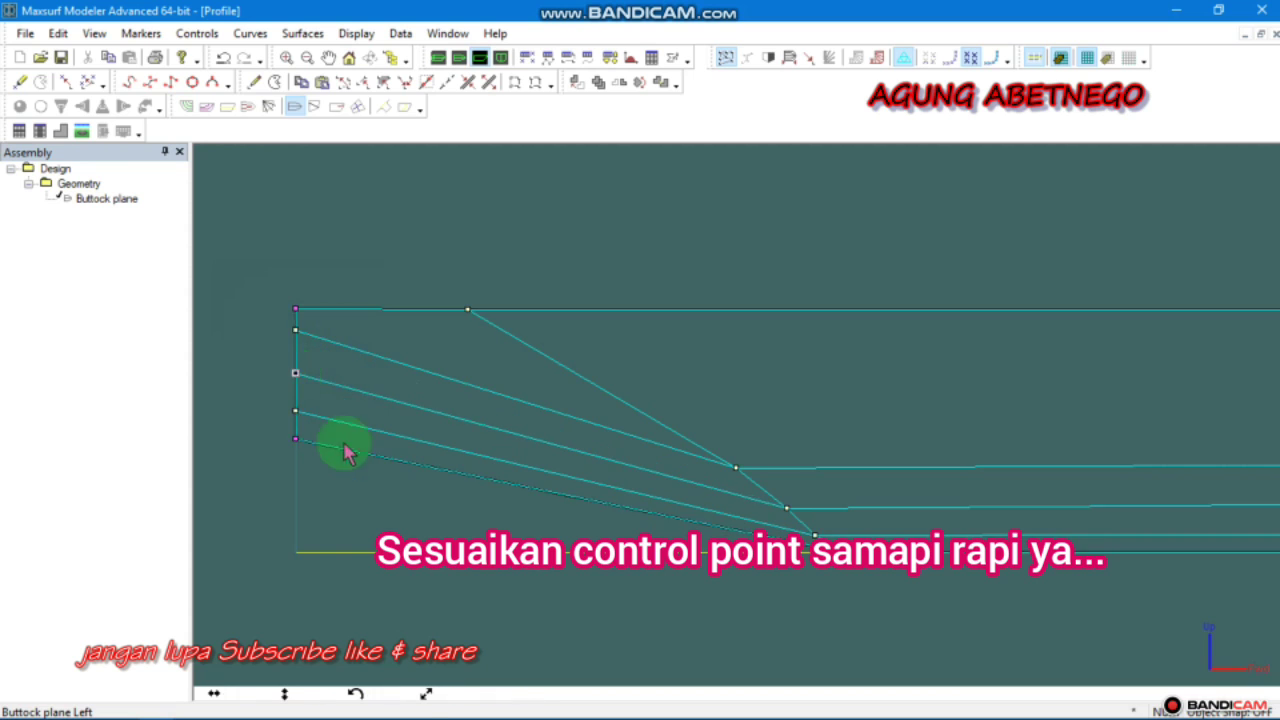
scroll(440, 461, "down", 2)
scroll(432, 415, "up", 1)
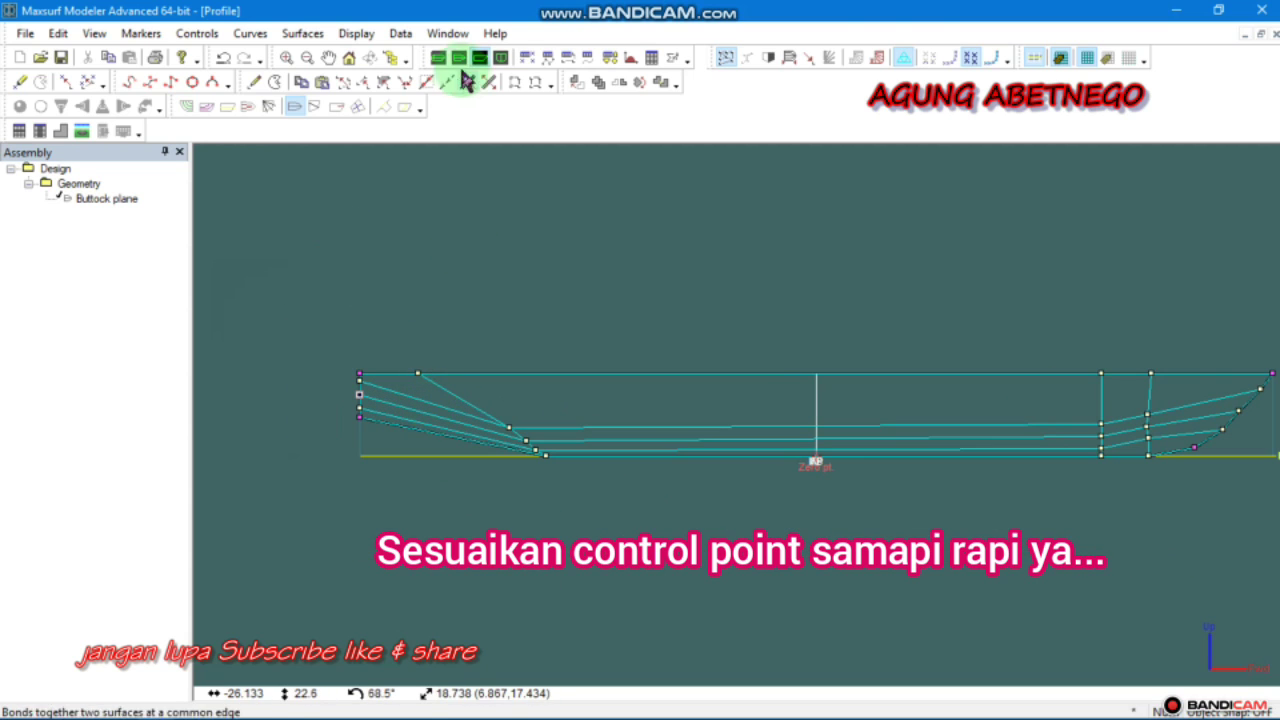
Inspect the stern control points in plan view with only half of the hull displayed
left_click(766, 59)
left_click(460, 58)
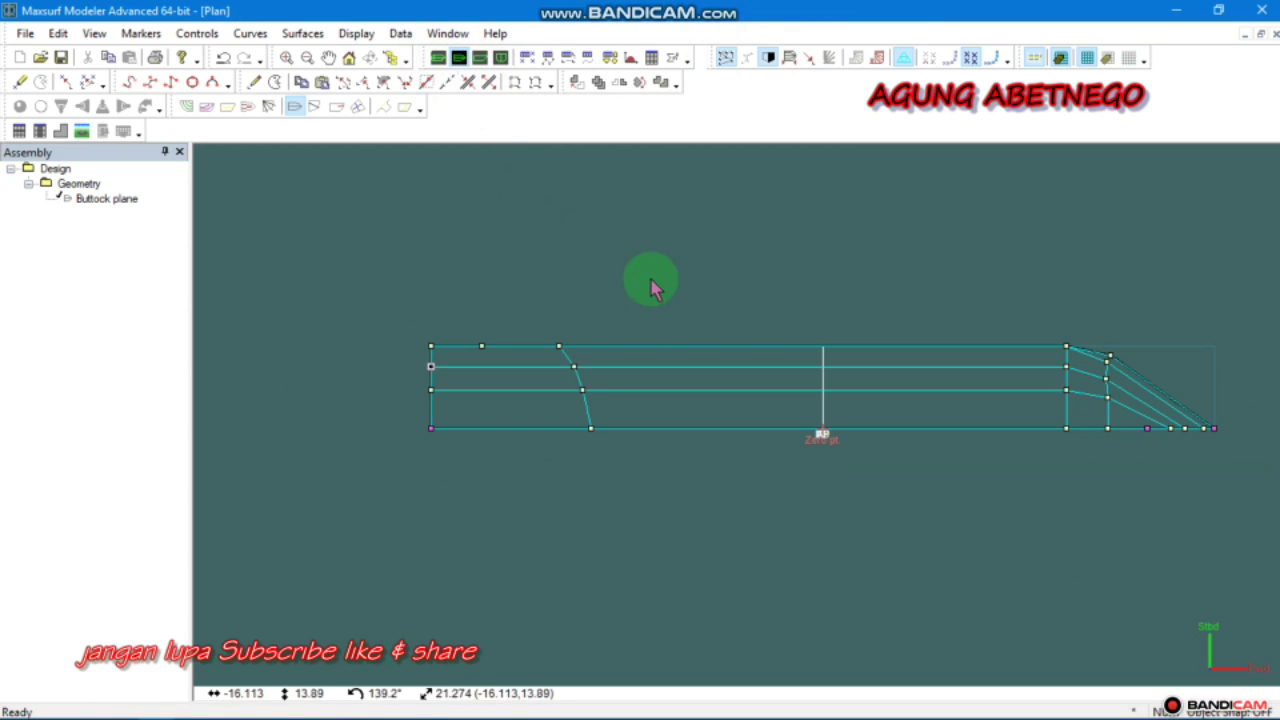
scroll(488, 378, "up", 2)
left_click(730, 57)
left_click(730, 57)
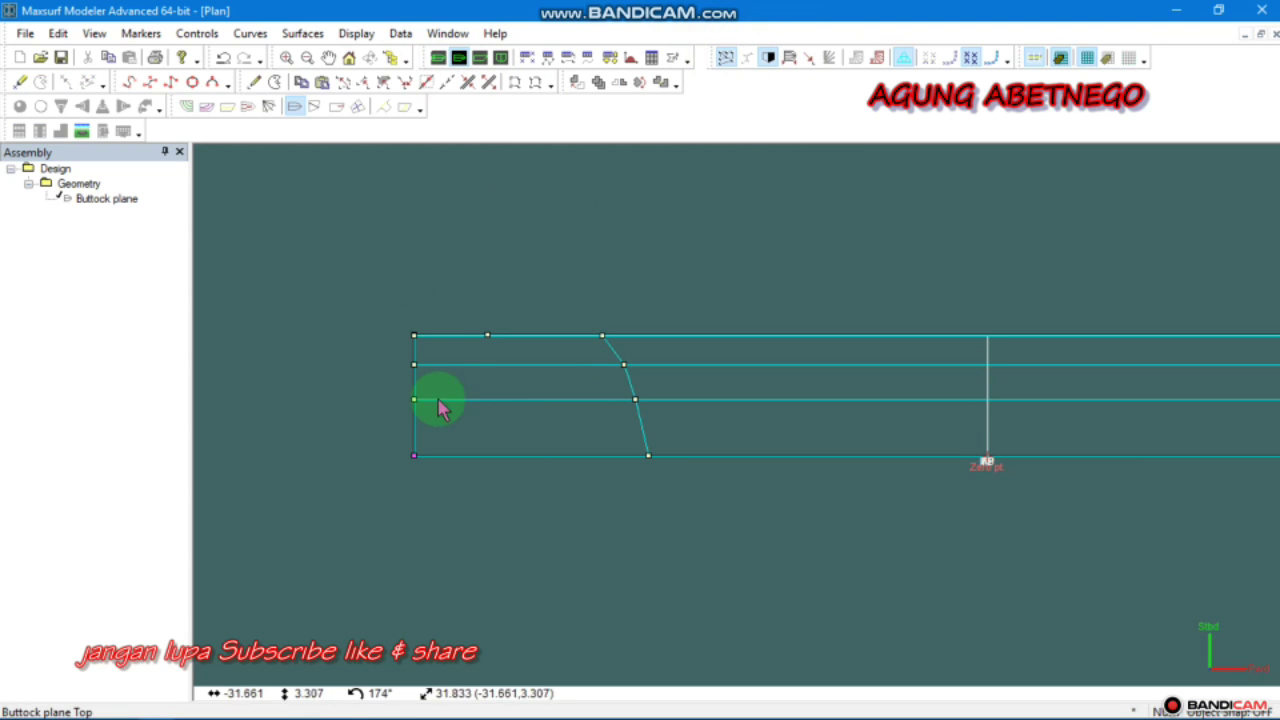
Display both halves of the hull in perspective and render it shaded with the lights turned on
left_click(439, 58)
scroll(716, 566, "up", 2)
left_click(771, 57)
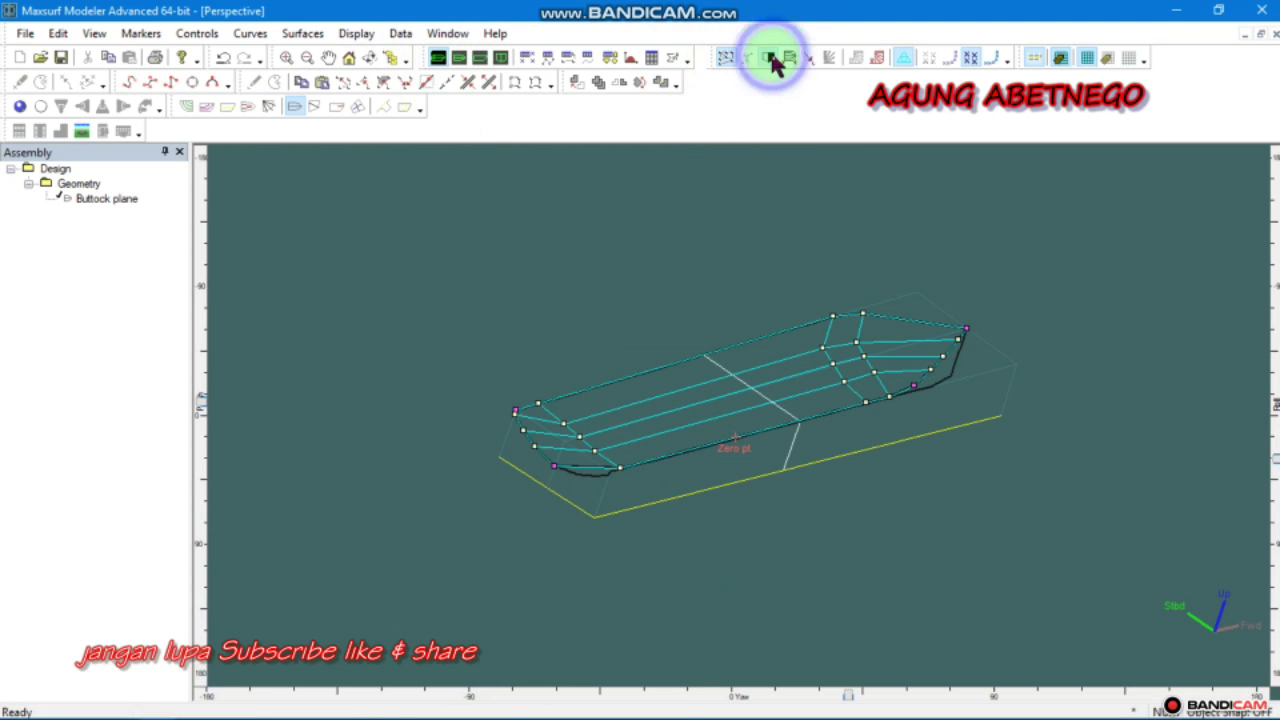
left_click(21, 106)
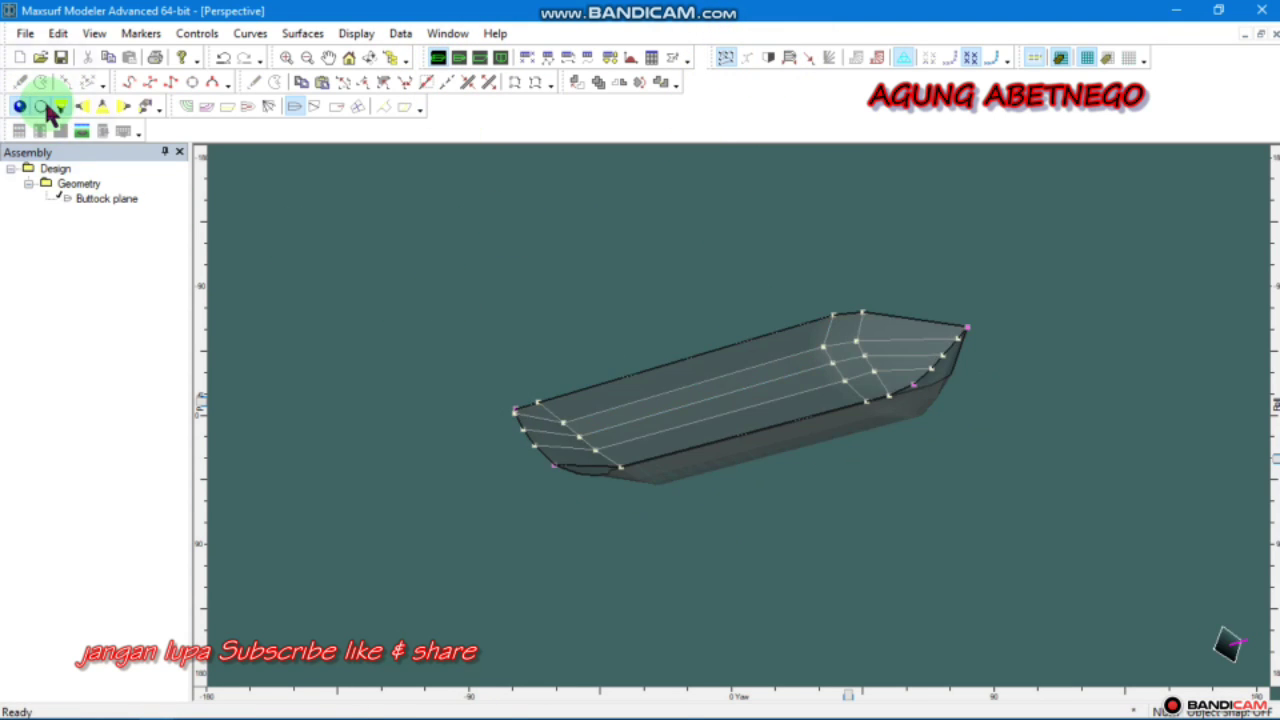
left_click(62, 106)
left_click(86, 106)
left_click(128, 106)
left_click(42, 106)
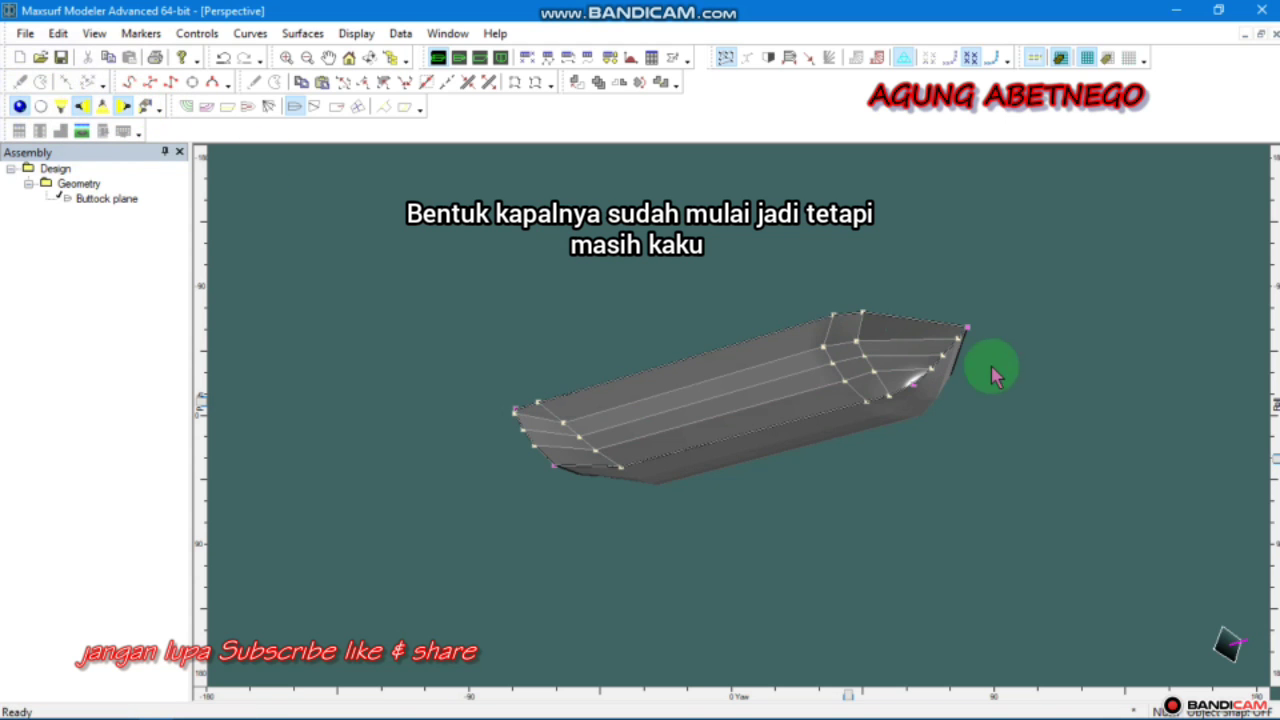
Examine the rendered hull's shape from several angles, including the bow and stern
scroll(991, 366, "up", 1)
left_click_drag(1276, 459, 1257, 424)
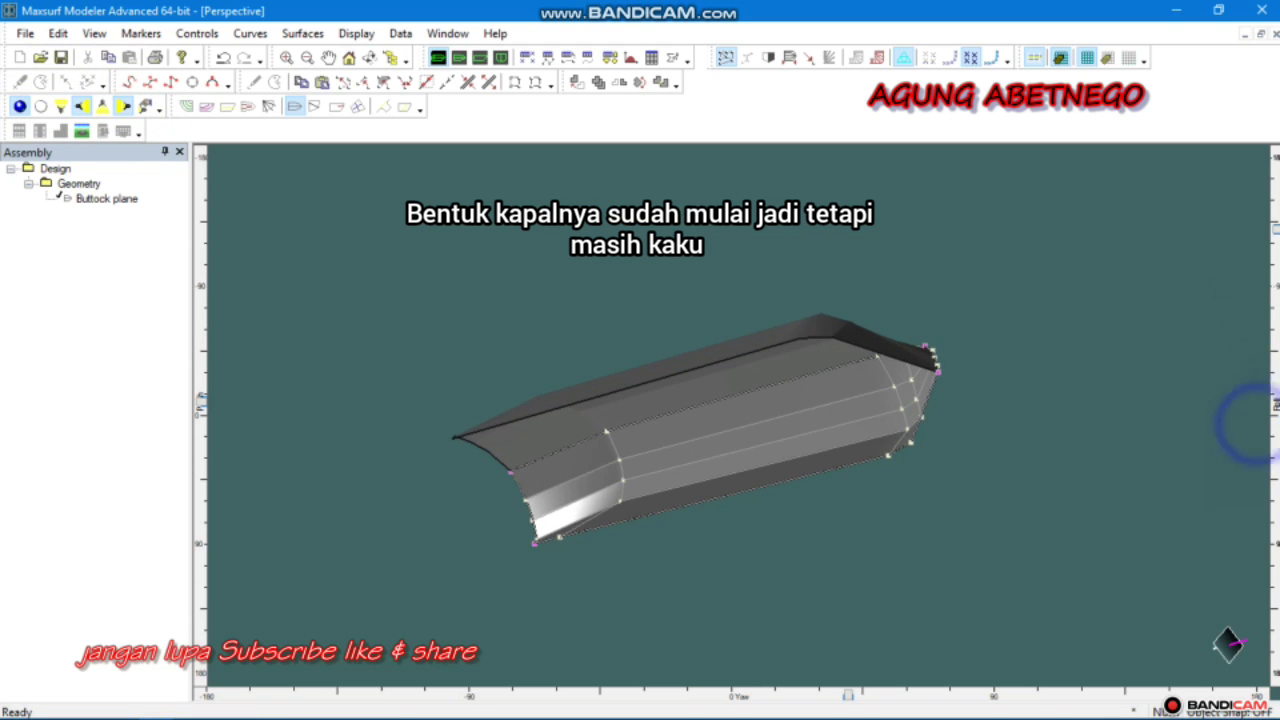
left_click_drag(1276, 240, 1248, 376)
scroll(870, 425, "up", 3)
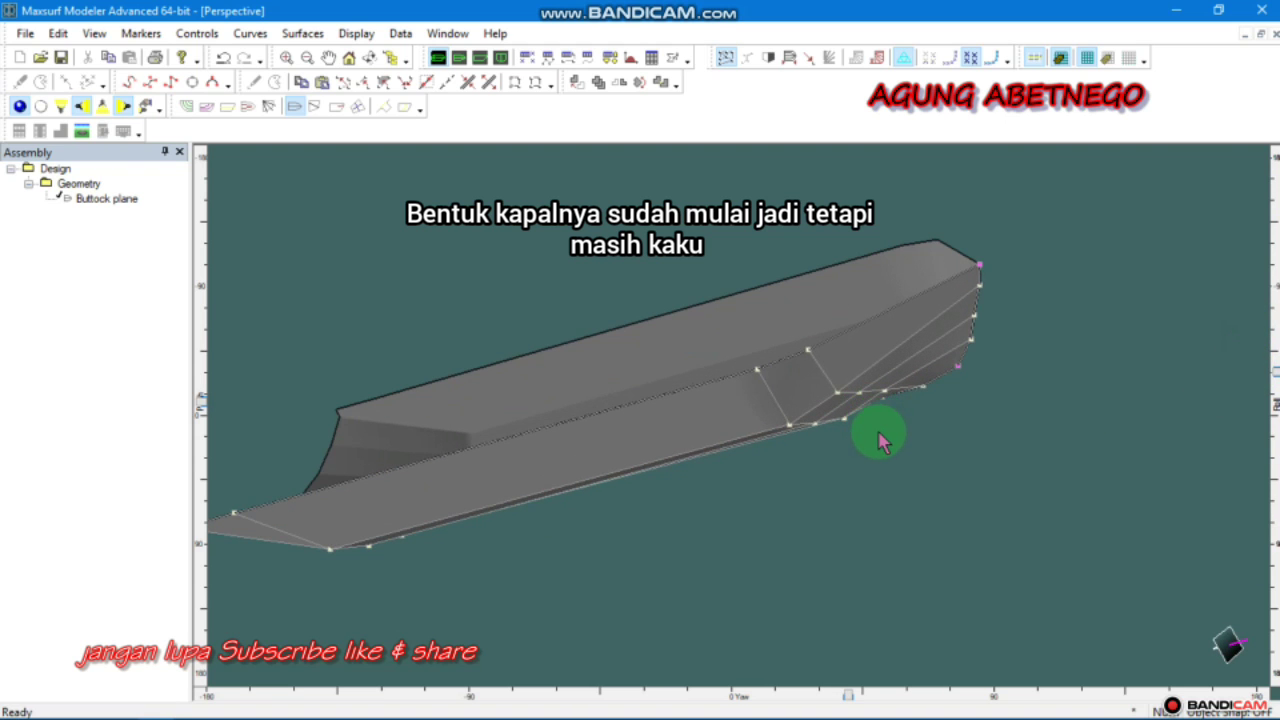
scroll(904, 385, "up", 3)
scroll(846, 300, "down", 6)
middle_click_drag(843, 308, 823, 330)
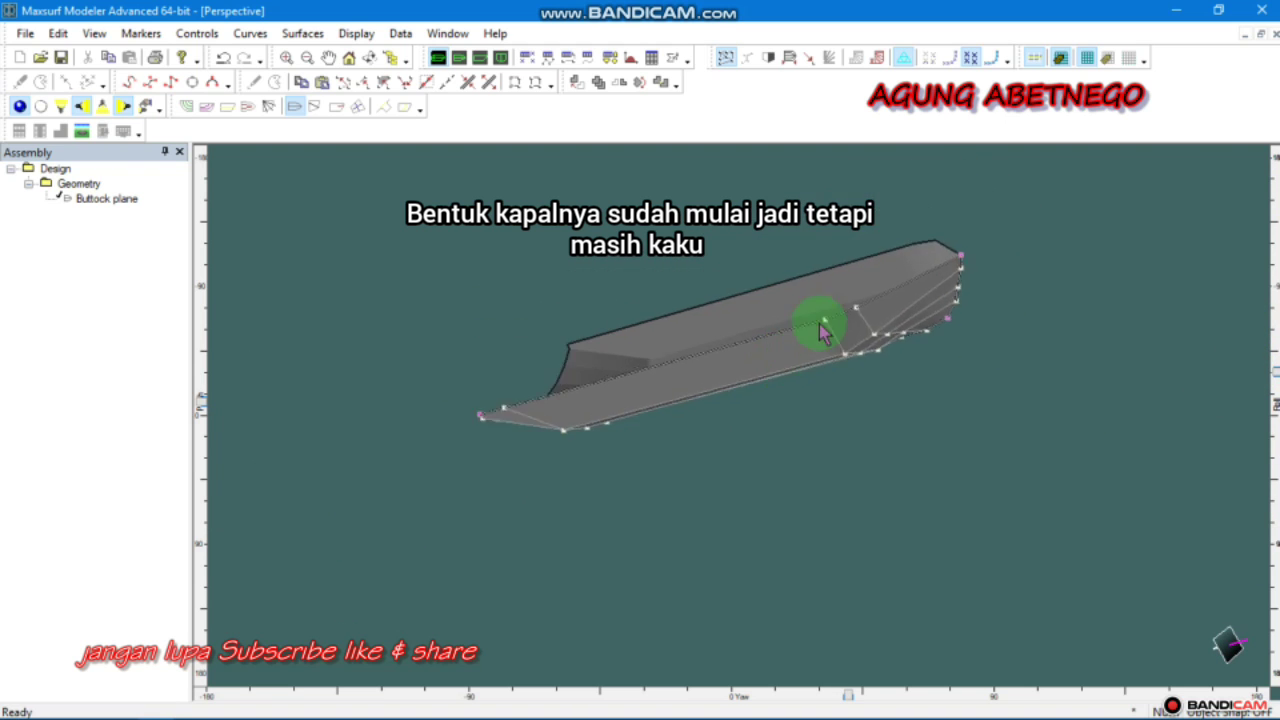
right_click_drag(819, 330, 893, 281)
right_click_drag(852, 352, 752, 260)
In plan view, shift the forward column's three intermediate points inboard, placing the outermost at about 23.8 m and 5.3 m offset
left_click(459, 59)
scroll(508, 232, "down", 4)
scroll(749, 227, "up", 3)
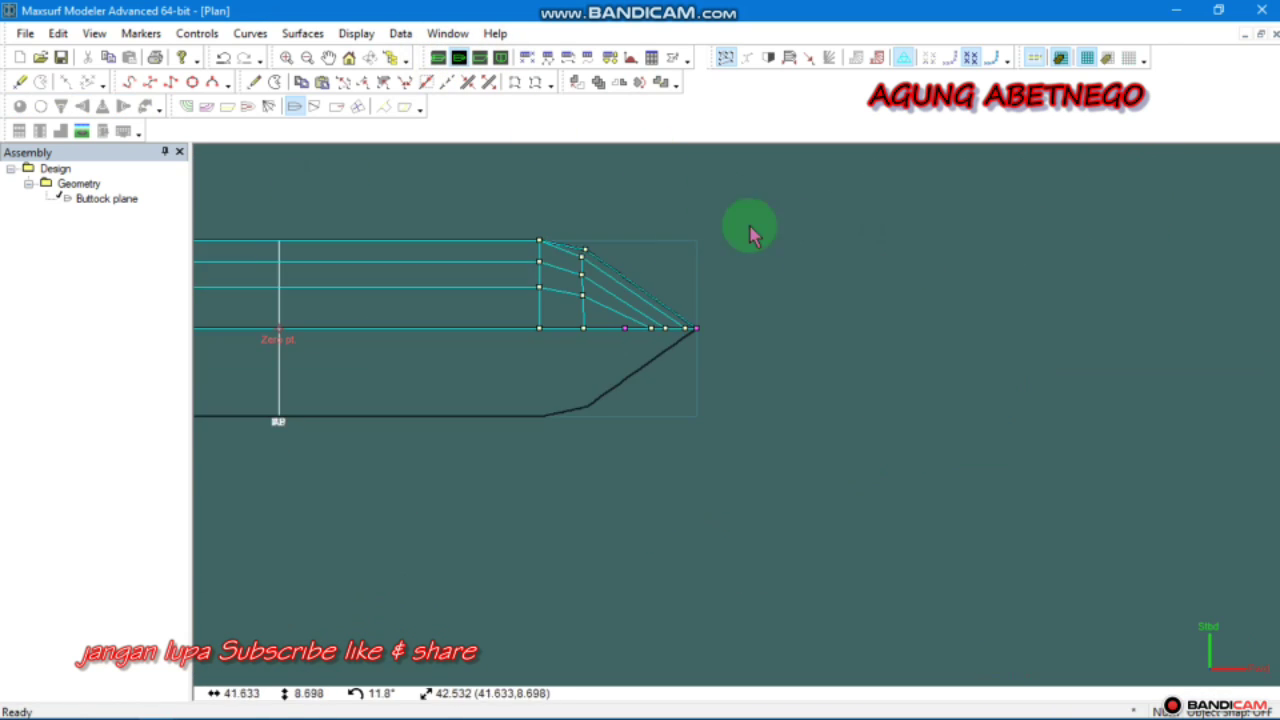
scroll(574, 251, "up", 3)
left_click_drag(615, 264, 590, 414)
left_click_drag(594, 346, 586, 358)
left_click_drag(605, 264, 590, 300)
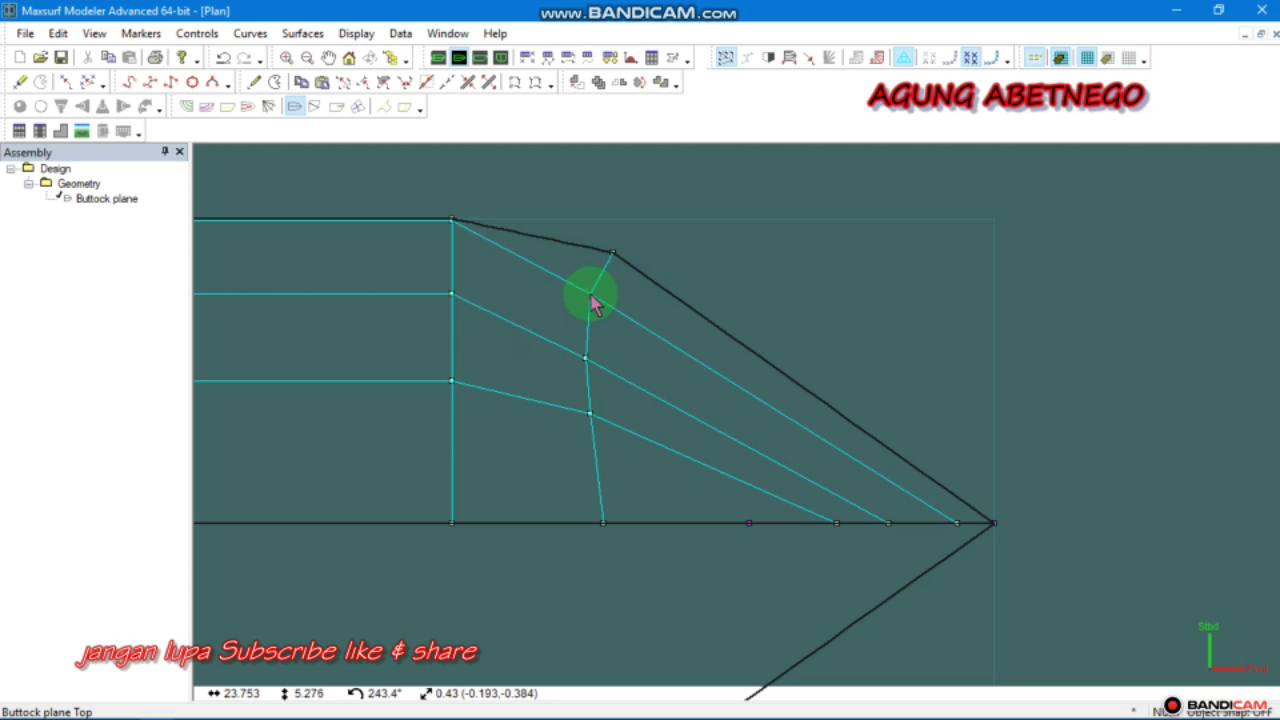
Move the two innermost intermediate points of the forward column slightly aft and outboard in plan view
scroll(468, 213, "up", 6)
scroll(650, 283, "down", 3)
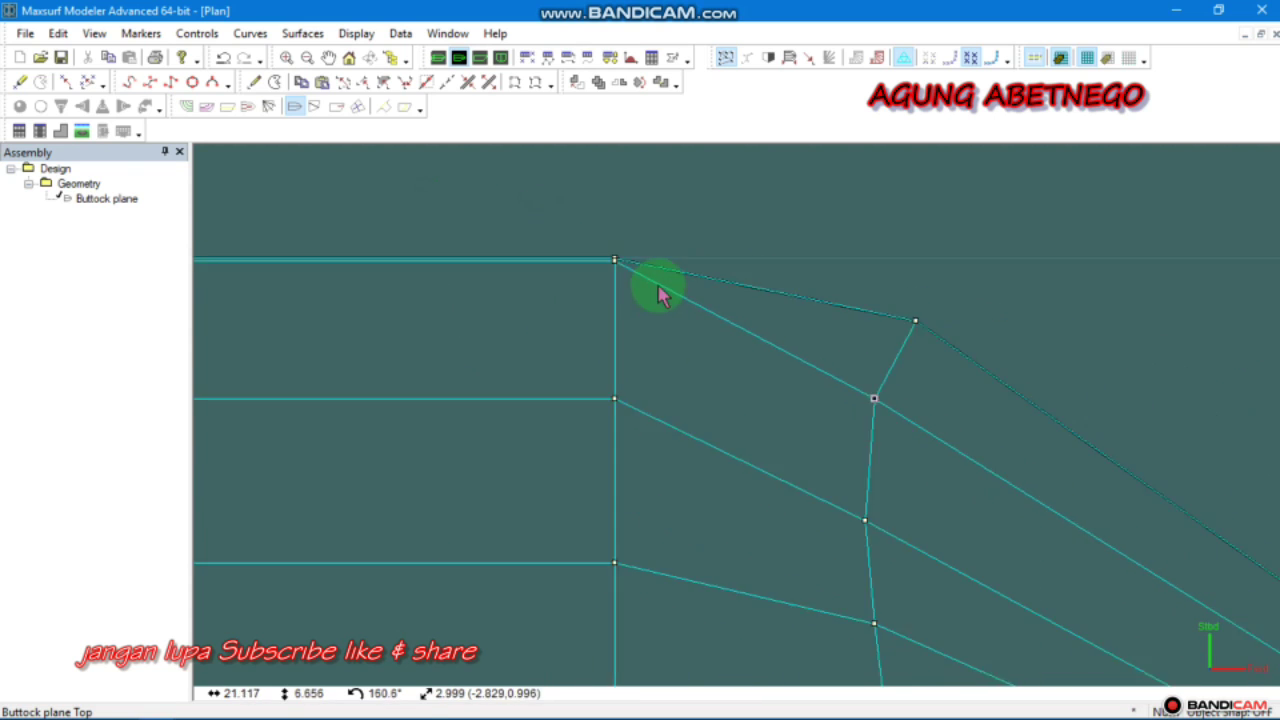
scroll(659, 292, "down", 3)
left_click_drag(766, 347, 749, 339)
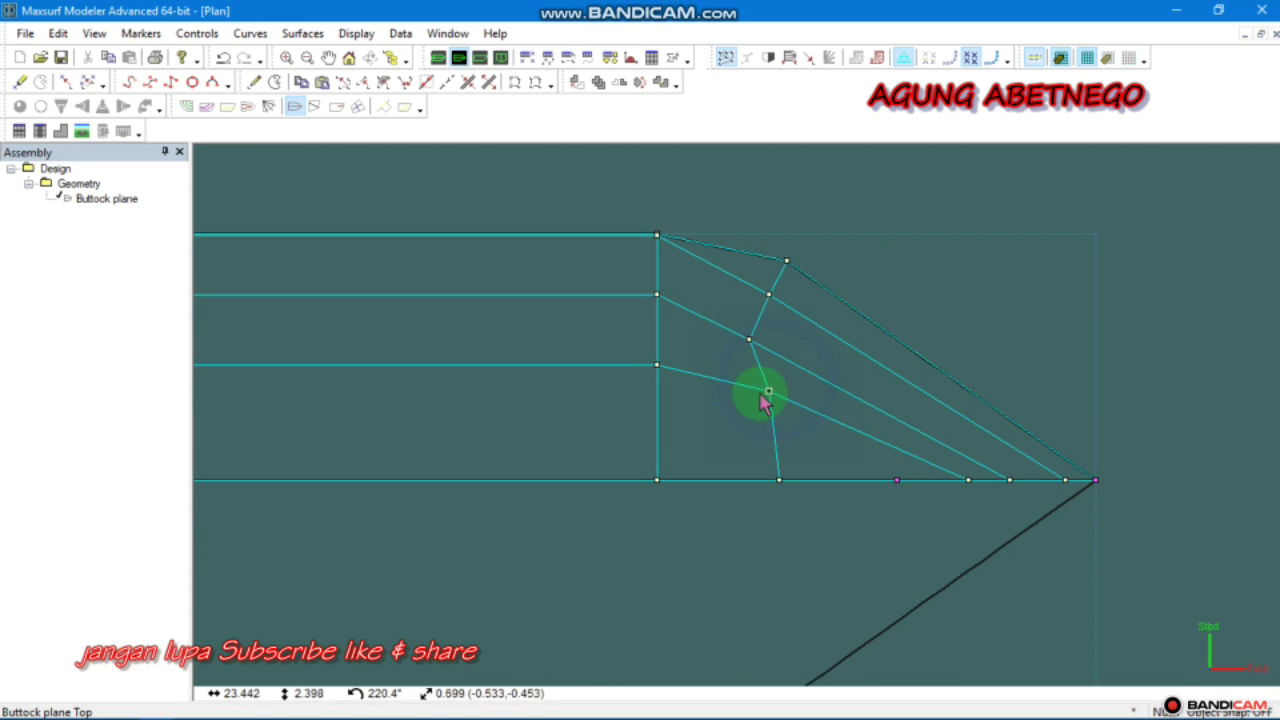
left_click_drag(769, 391, 752, 383)
In profile view, move the middle and lowest intermediate control points of the stem forward and upward
left_click(481, 58)
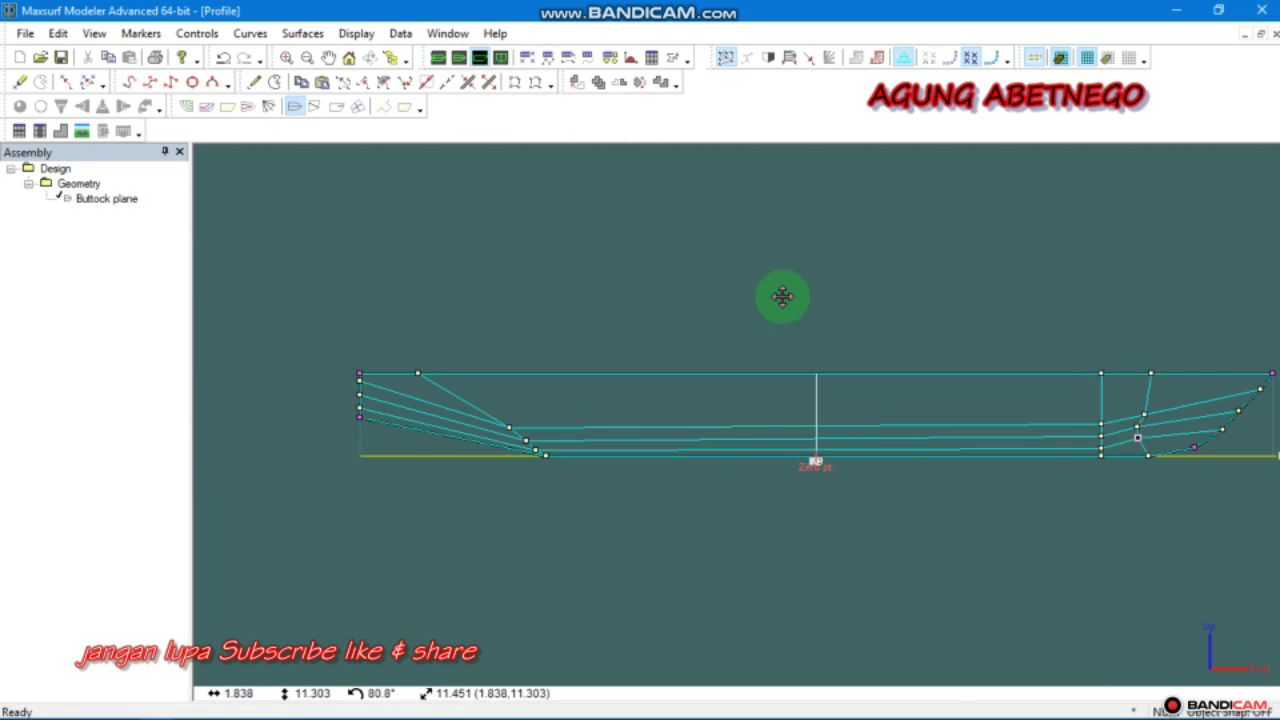
scroll(1066, 434, "up", 5)
scroll(988, 391, "down", 1)
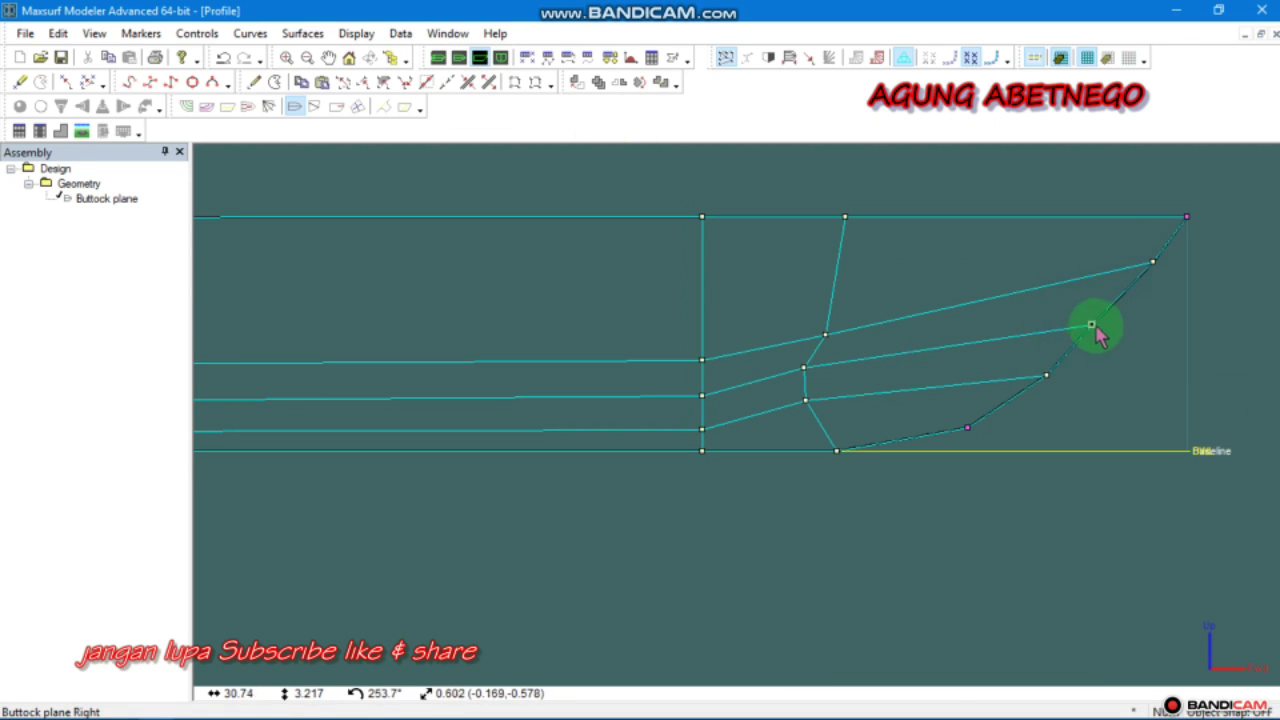
left_click_drag(1097, 333, 1103, 322)
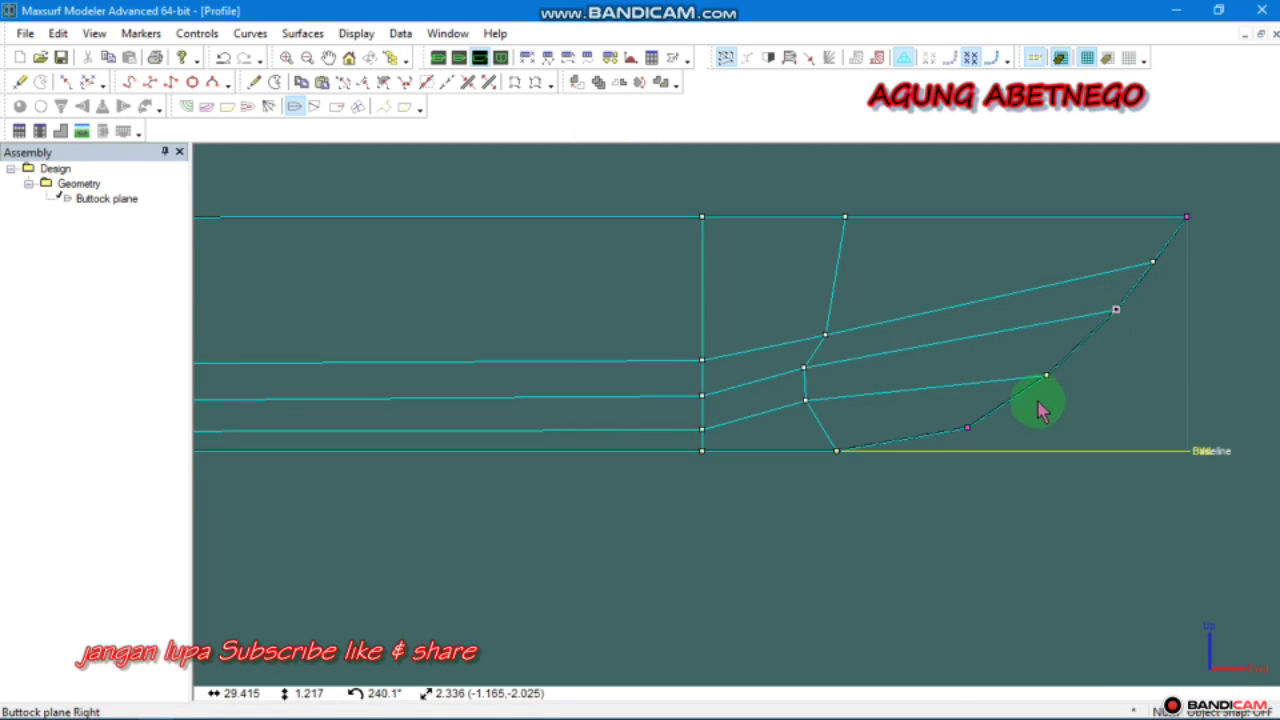
scroll(1046, 409, "up", 1)
left_click_drag(1048, 372, 1082, 344)
scroll(790, 391, "up", 2)
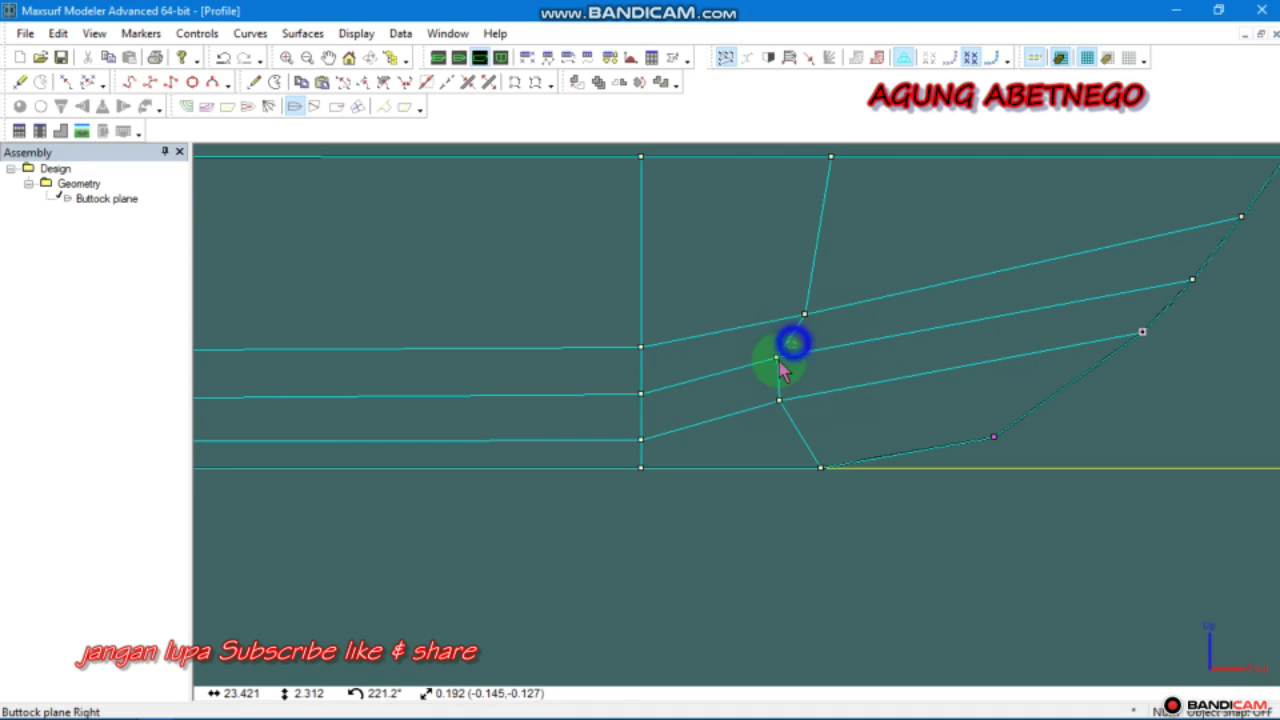
Realign the forward column's two lower intermediate points in profile and shift its bottom point aft along the baseline
mouse_move(779, 357)
left_mouse_down()
mouse_move(809, 353)
mouse_move(786, 360)
left_mouse_up()
left_click_drag(814, 381, 768, 407)
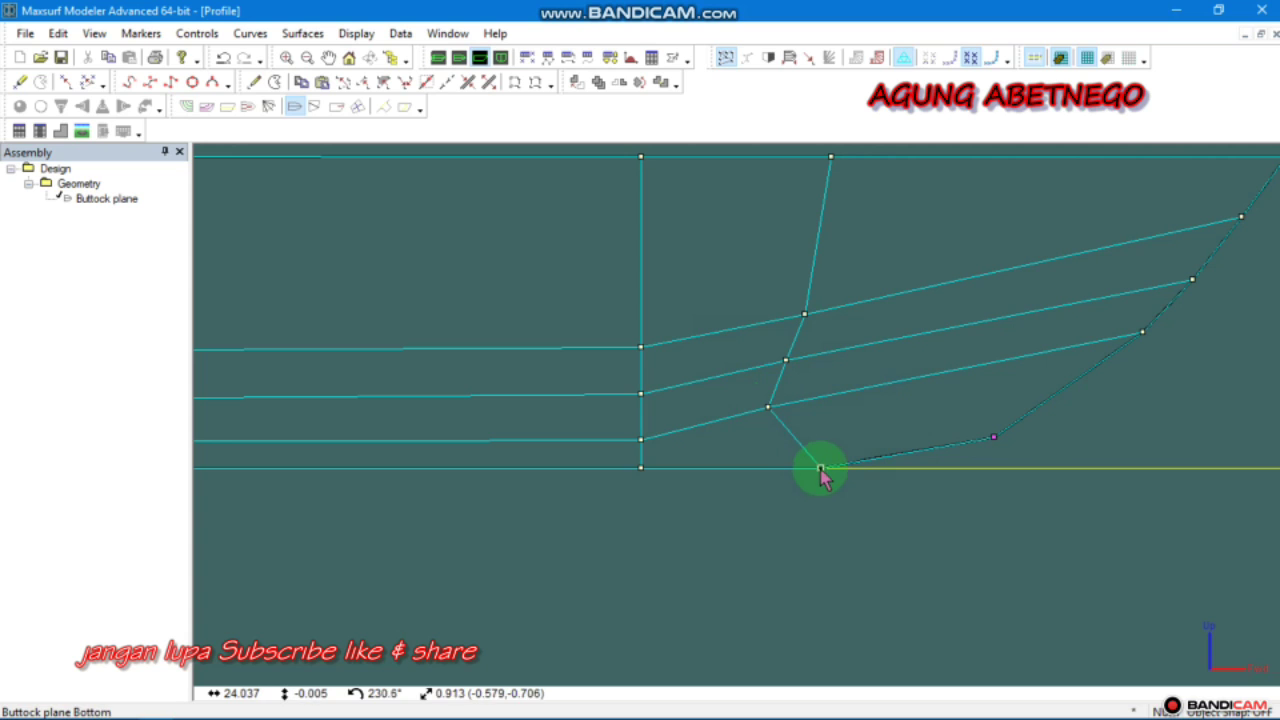
left_click(820, 470)
left_click_drag(822, 478, 734, 490)
Select the entire forward control point column and move it toward the bow along the baseline
scroll(745, 502, "down", 3)
left_click_drag(863, 182, 725, 527)
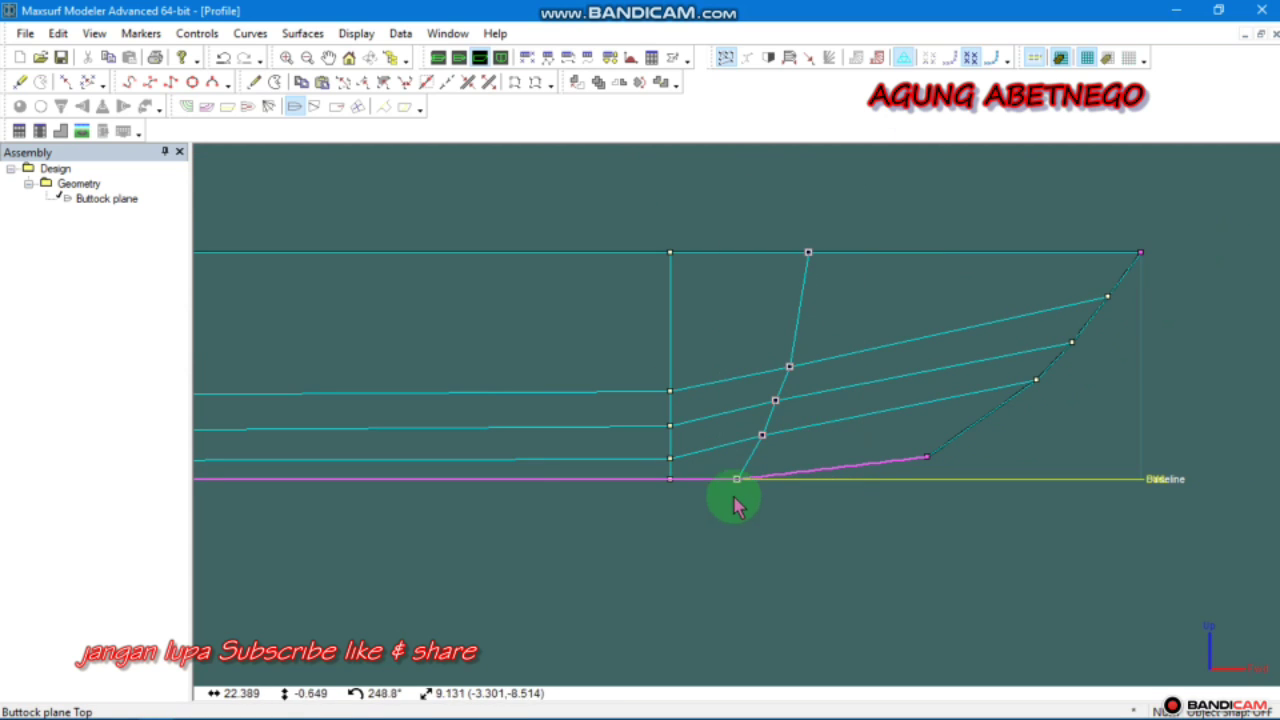
left_click_drag(737, 481, 791, 491)
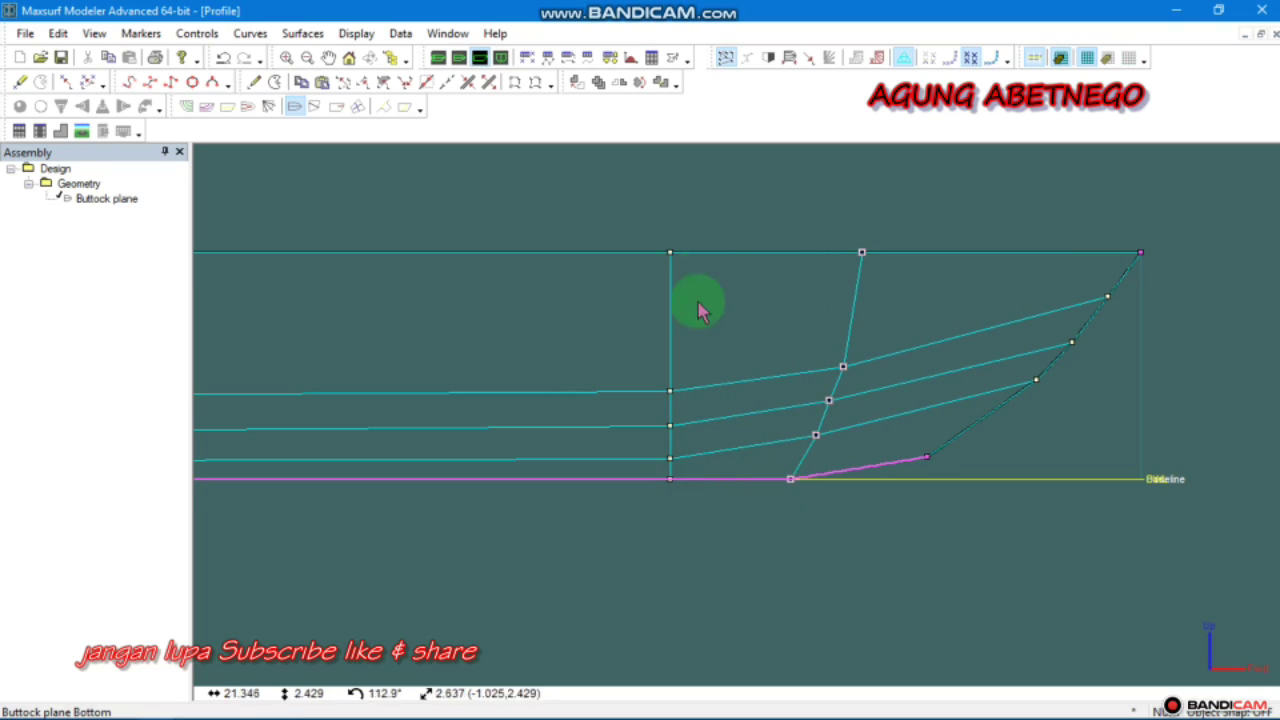